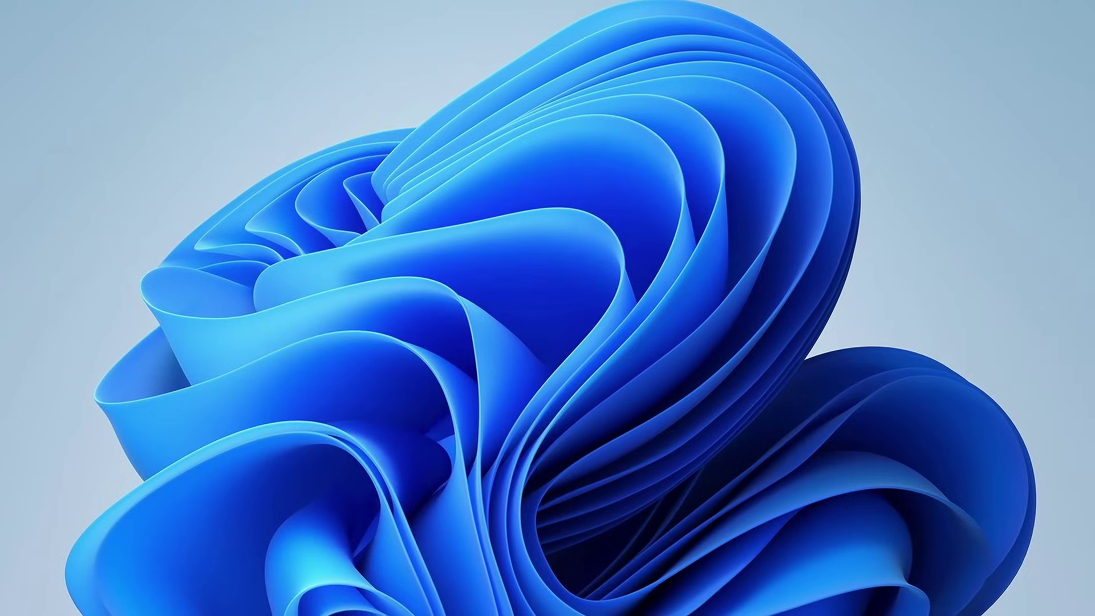
pyautogui.press('super')
pyautogui.press('super')
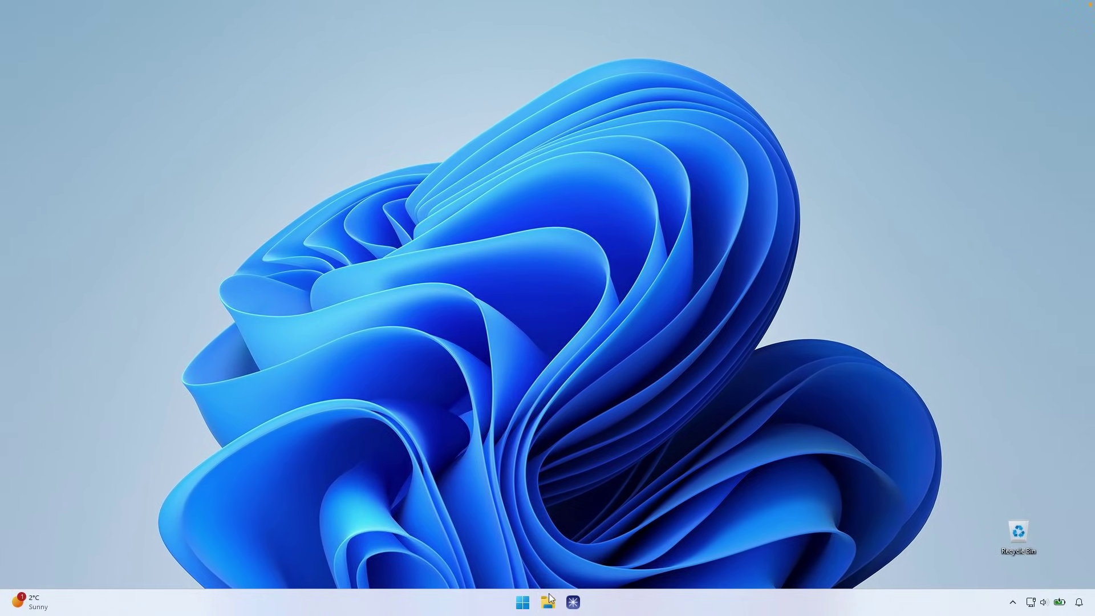
pyautogui.click(549, 602)
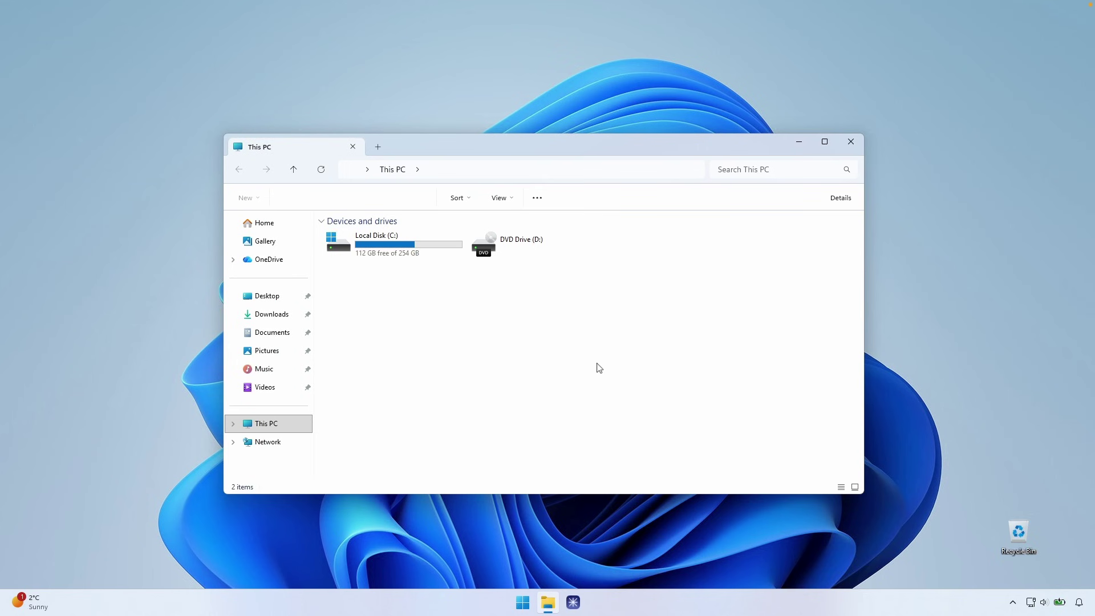
pyautogui.click(852, 141)
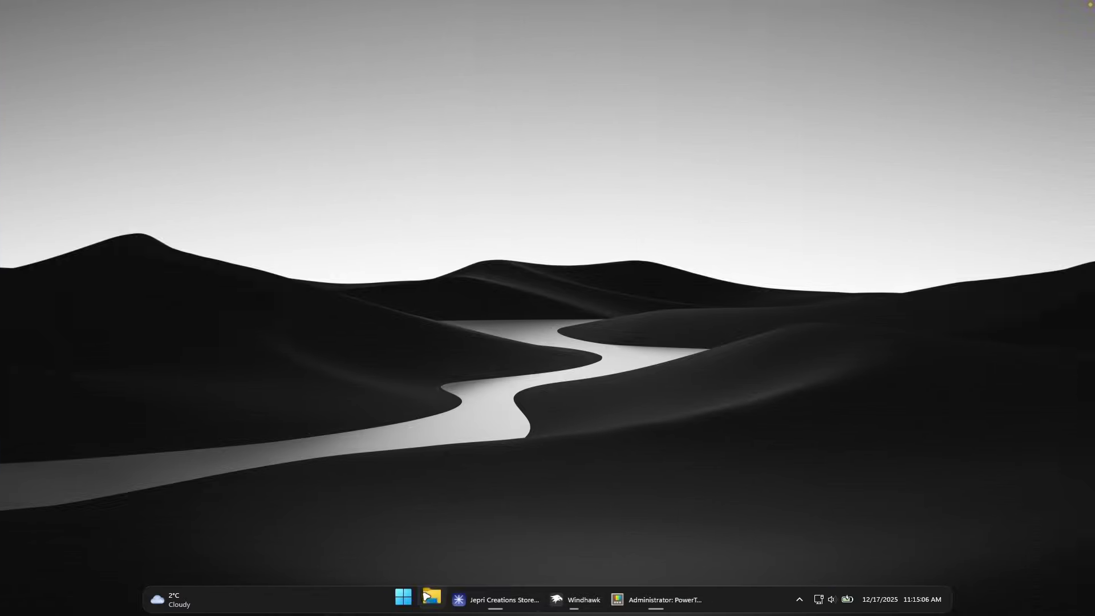
pyautogui.click(406, 599)
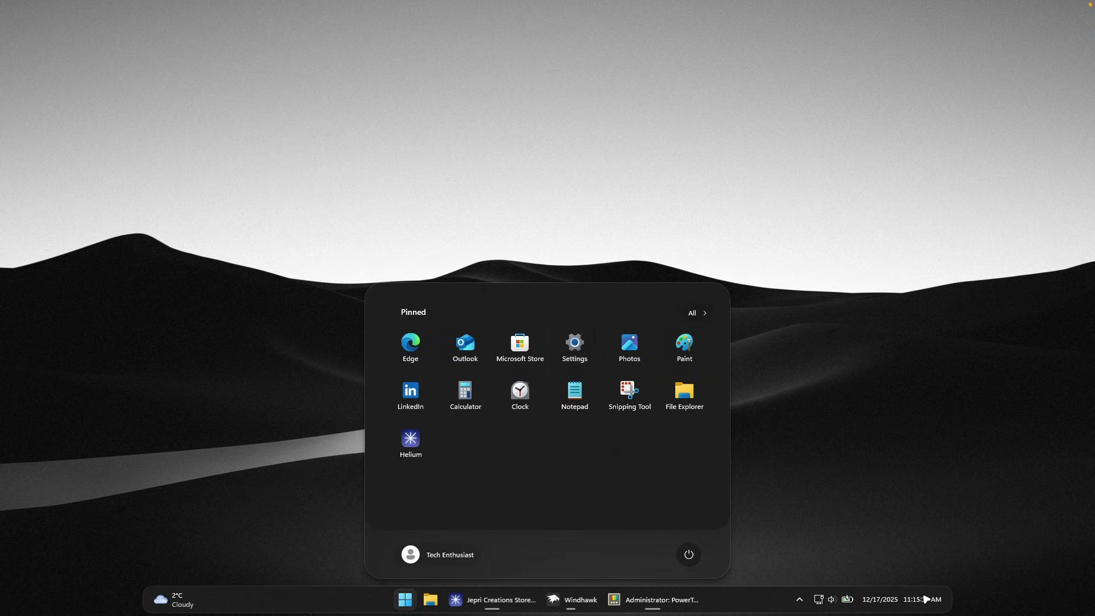
pyautogui.click(904, 599)
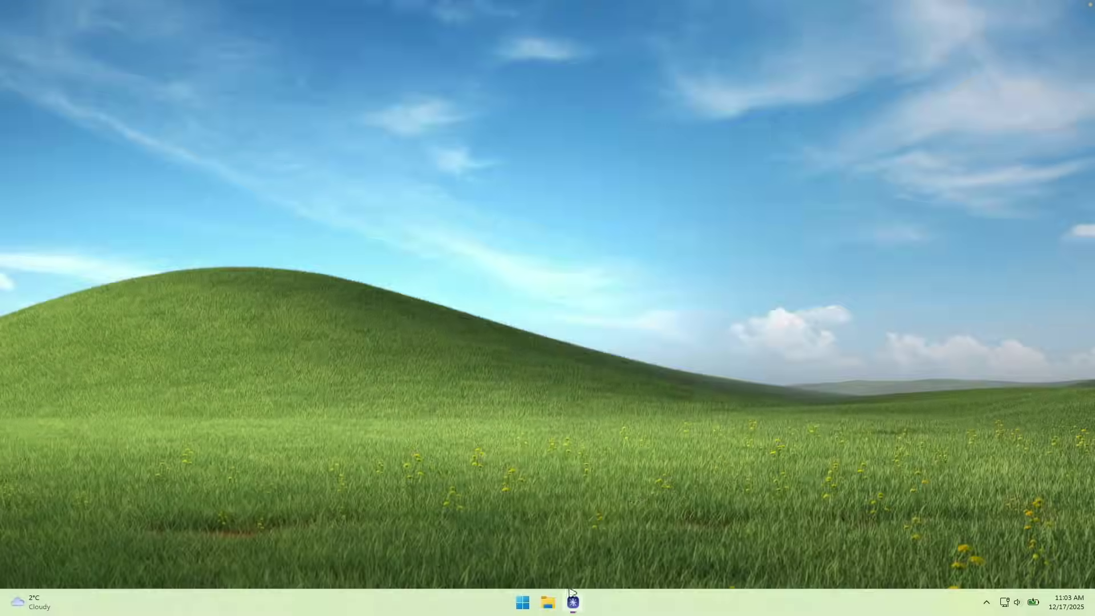
# Step: View the Windhawk website in the browser and launch the installed Windhawk app
pyautogui.click(573, 602)
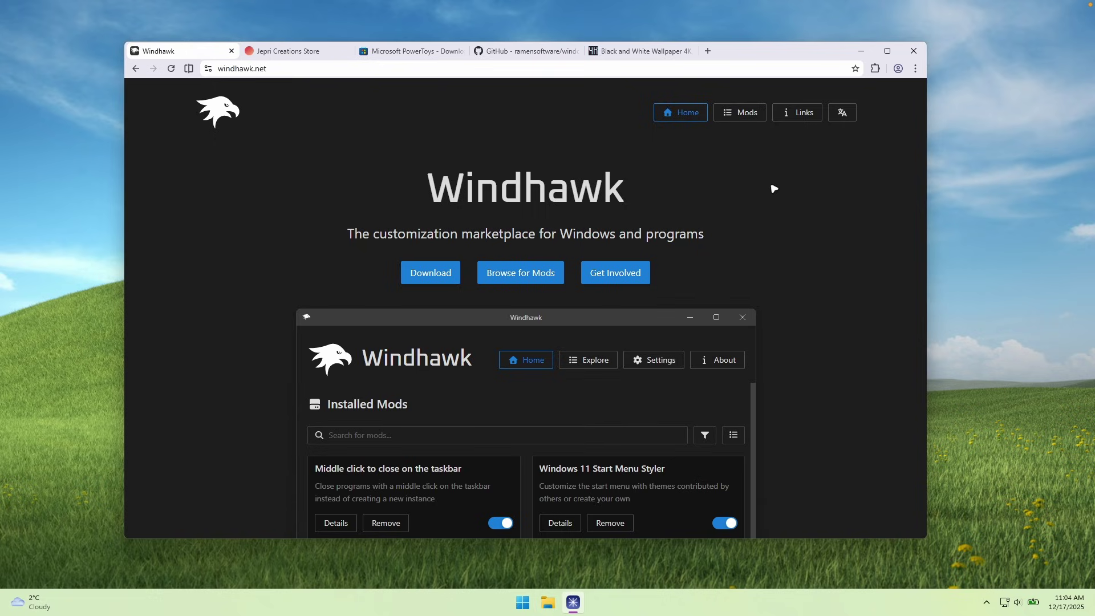
pyautogui.click(861, 50)
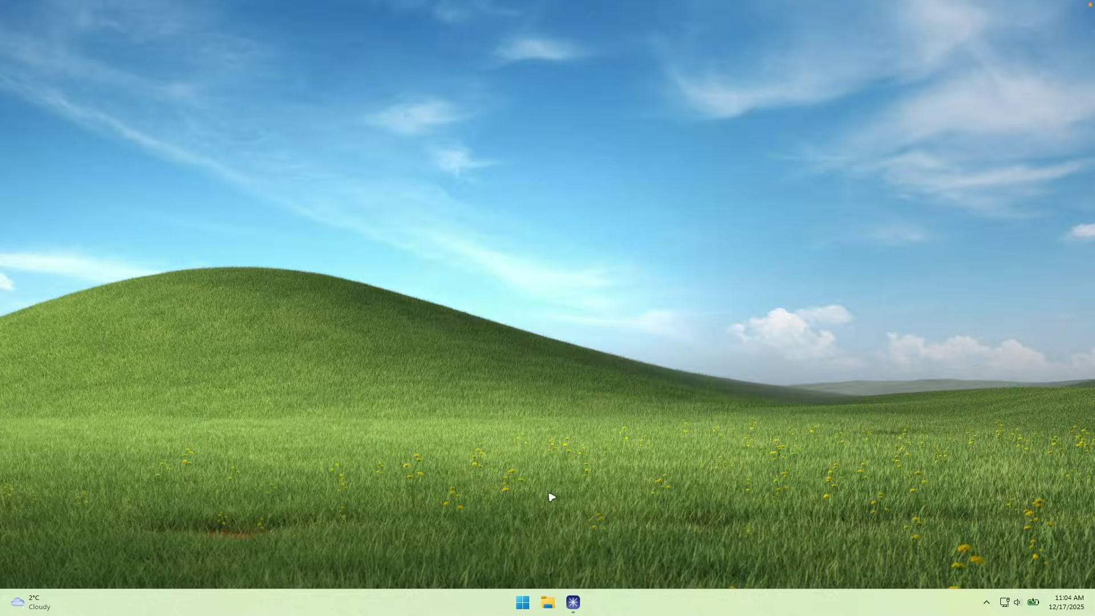
pyautogui.click(523, 602)
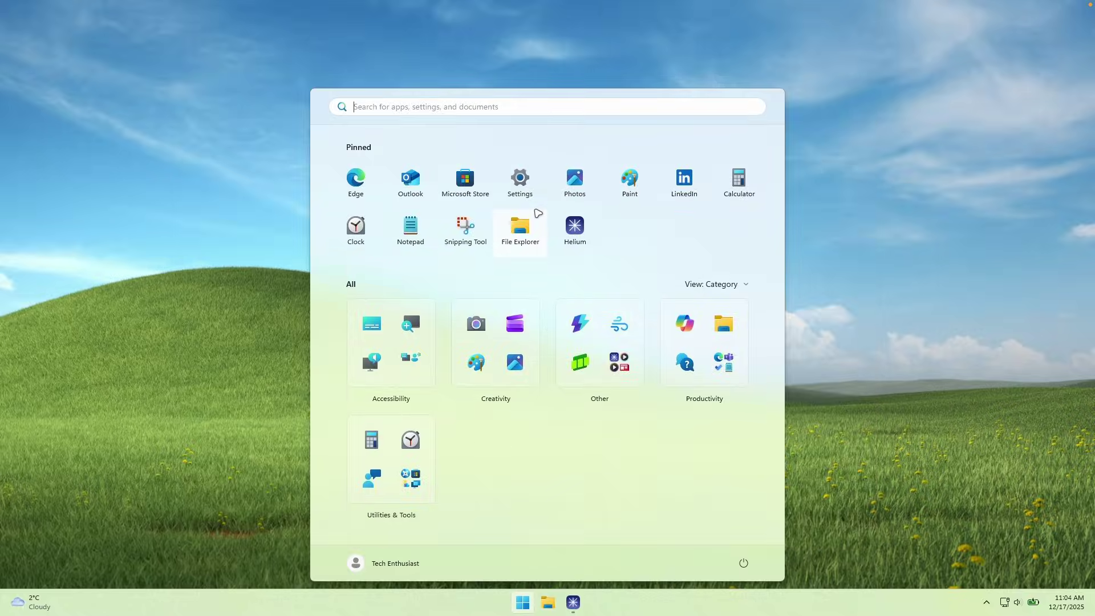
pyautogui.write('win')
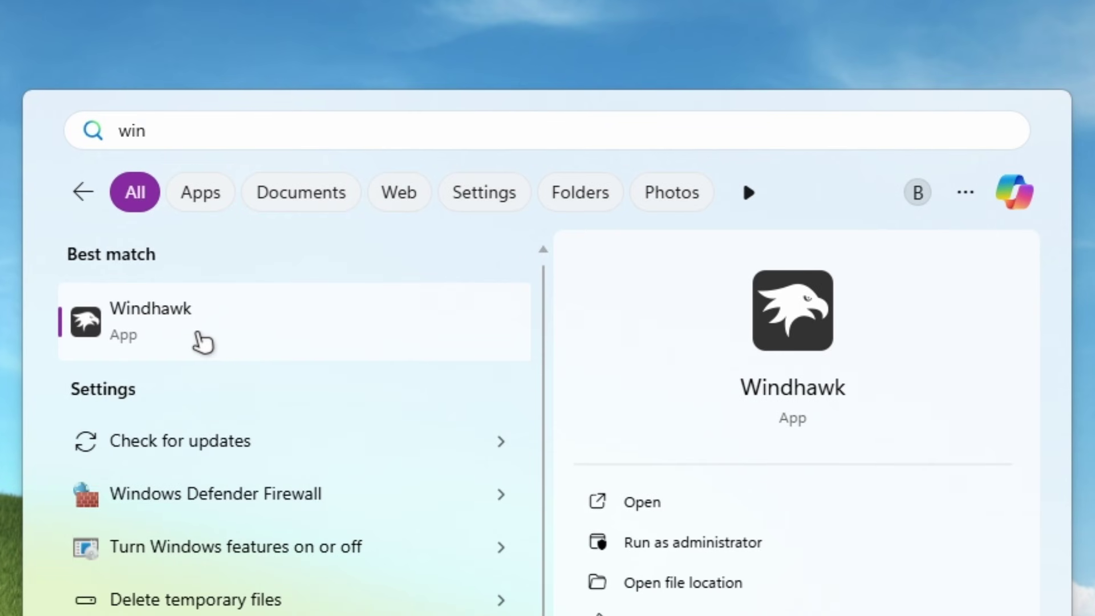
pyautogui.click(203, 343)
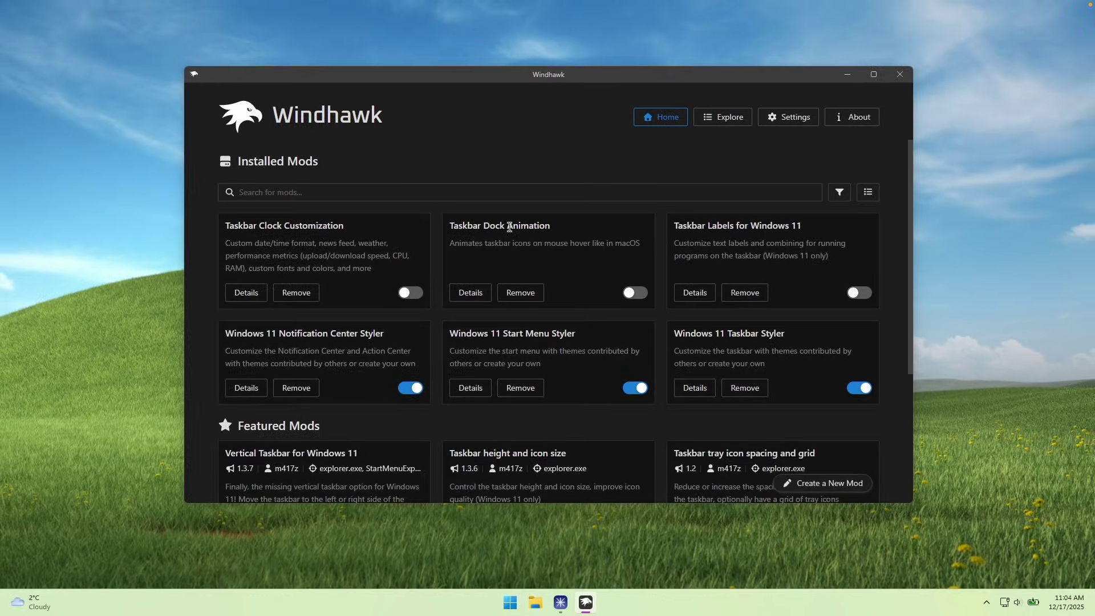
# Step: Find the Taskbar Dock Animation mod in the mod catalogue and enable it
pyautogui.moveTo(451, 223); pyautogui.dragTo(553, 232)
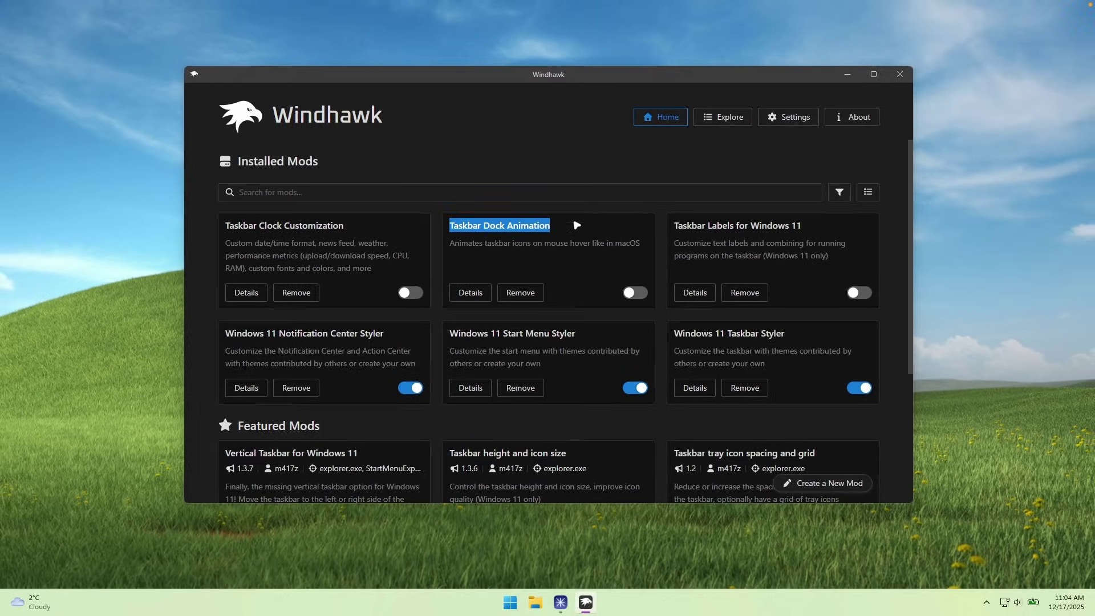
pyautogui.click(718, 119)
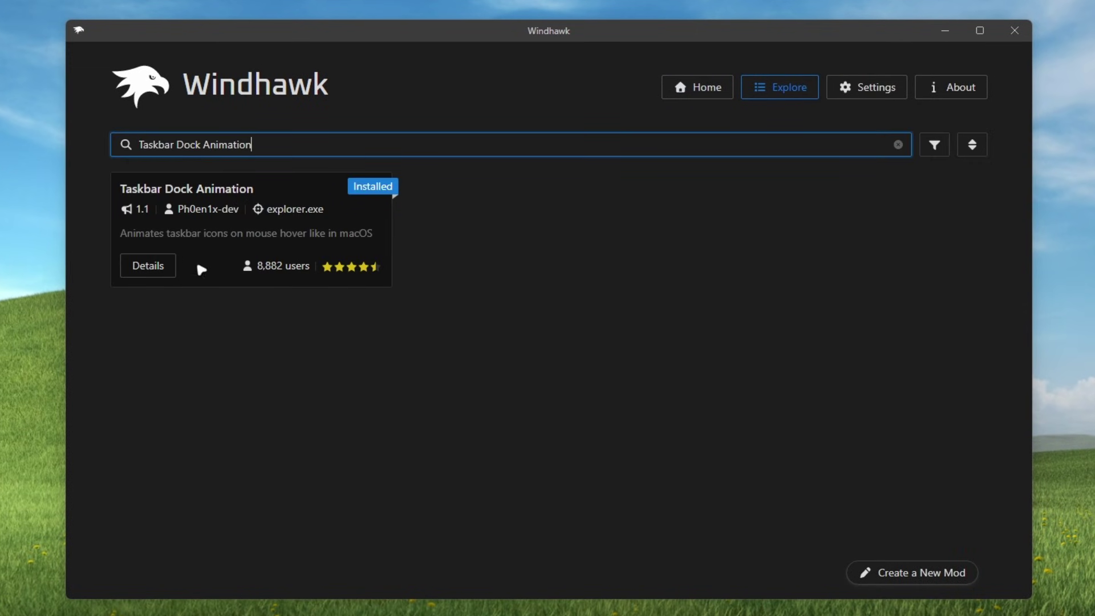
pyautogui.click(163, 268)
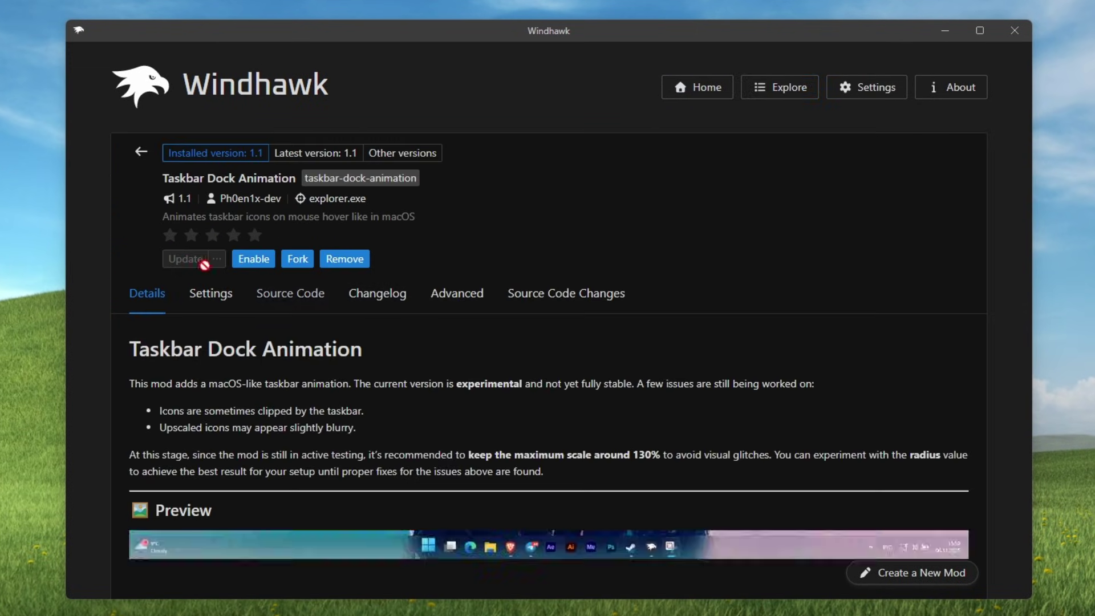
pyautogui.click(254, 259)
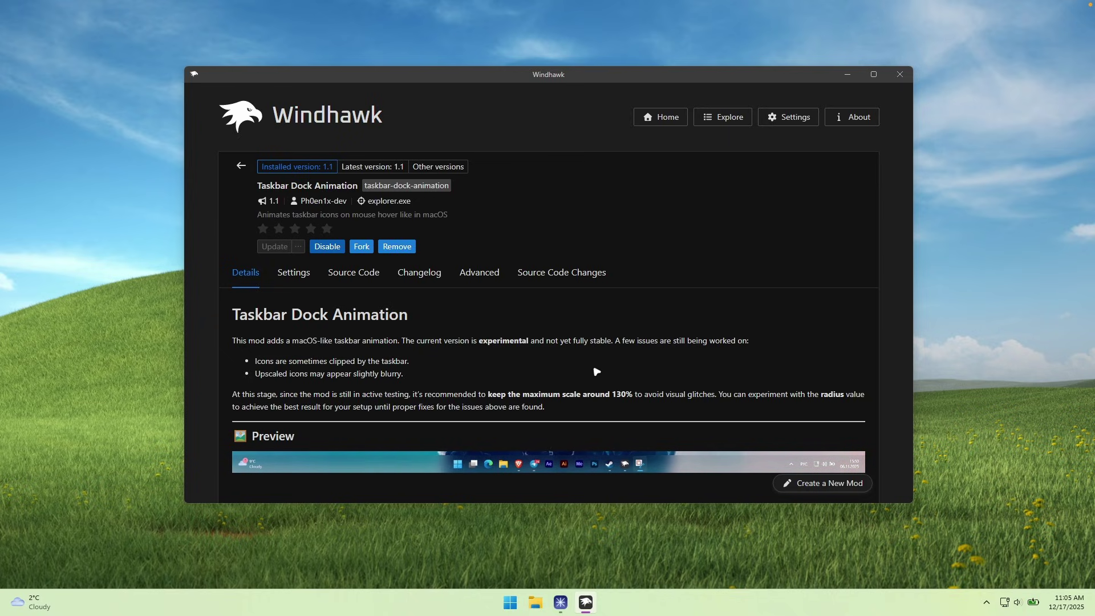
# Step: Review the maximum scale setting and details of the Taskbar Dock Animation mod, and return to the mod list
pyautogui.click(293, 273)
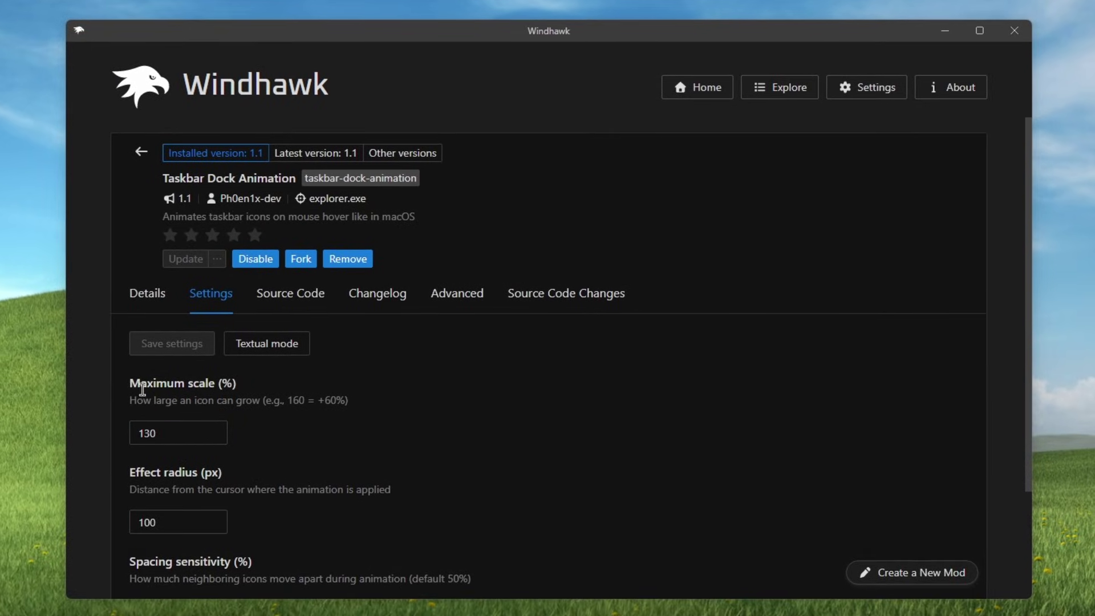
pyautogui.moveTo(142, 389); pyautogui.dragTo(257, 391)
pyautogui.click(268, 389)
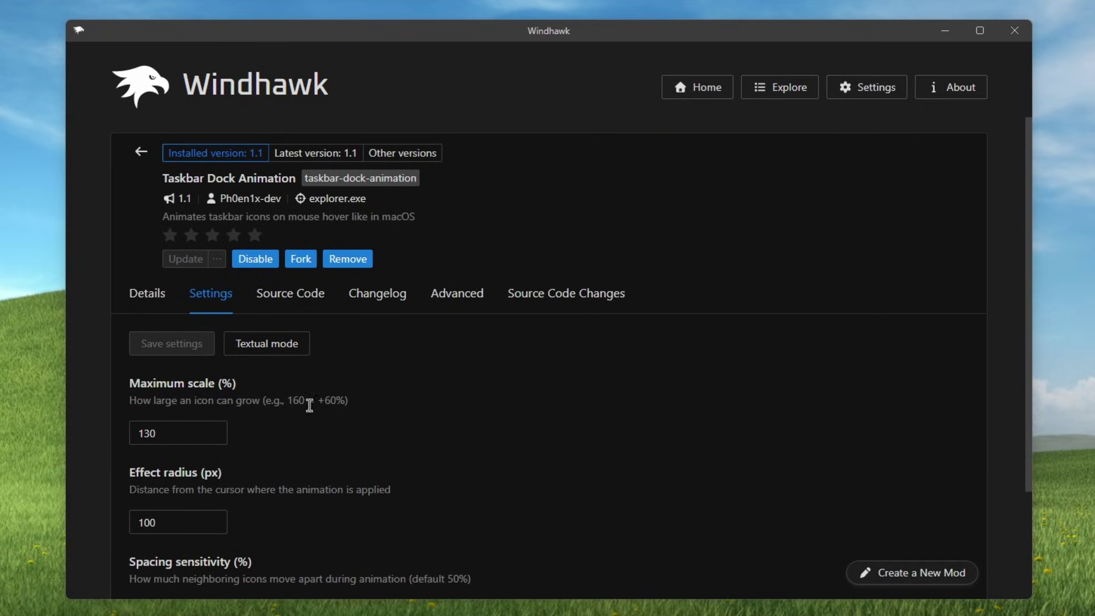
pyautogui.click(162, 435)
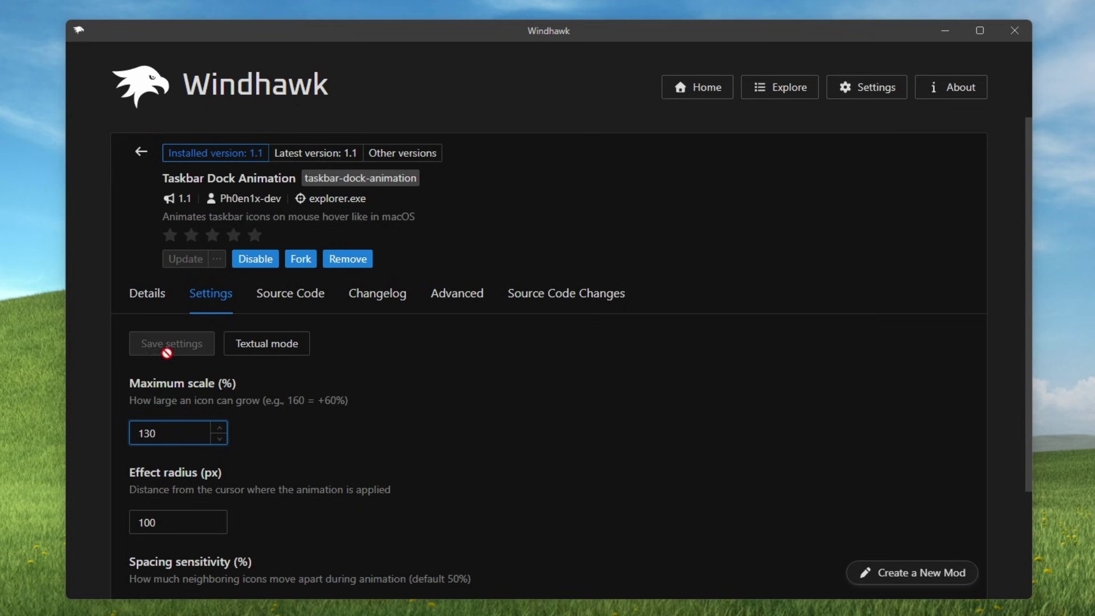
pyautogui.click(149, 301)
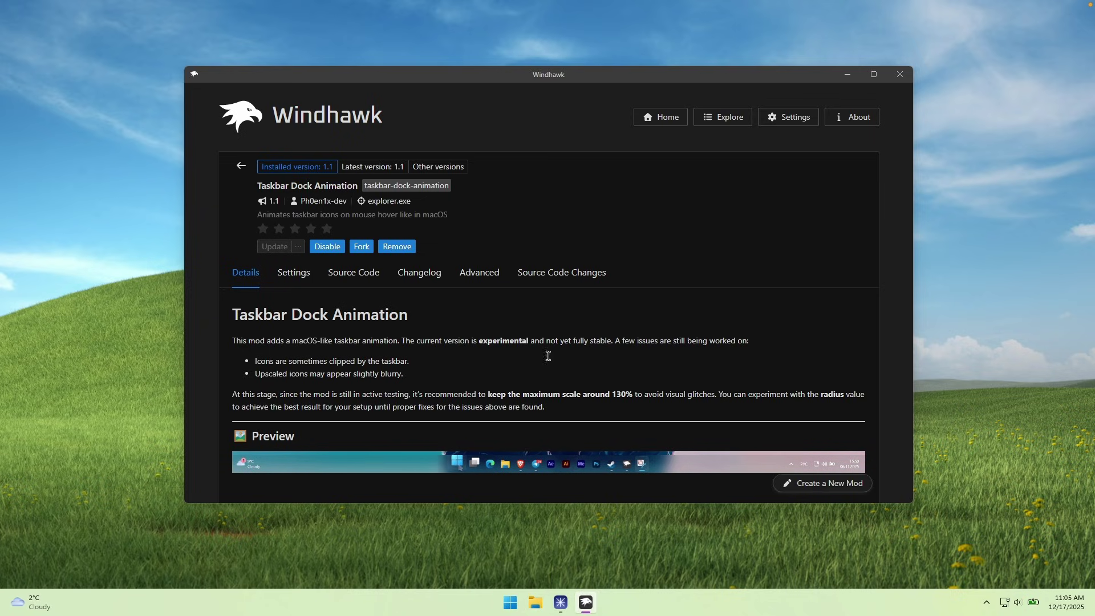
pyautogui.hotkey('alt', 'Left')
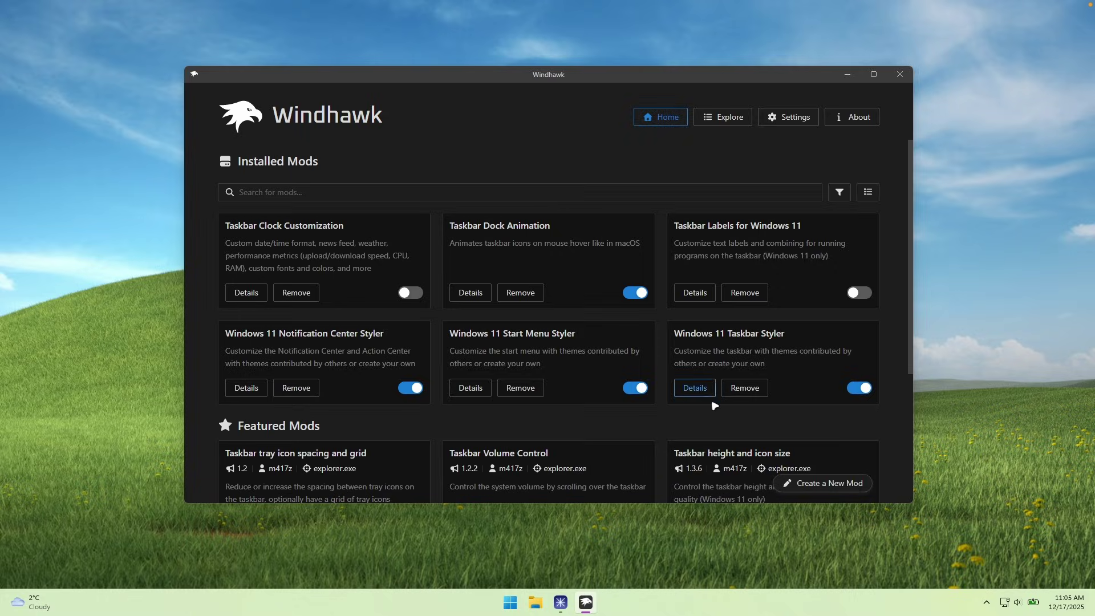
# Step: Apply the Luminosity (Dock) theme in the settings of the Windows 11 Taskbar Styler mod
pyautogui.click(695, 388)
pyautogui.click(247, 274)
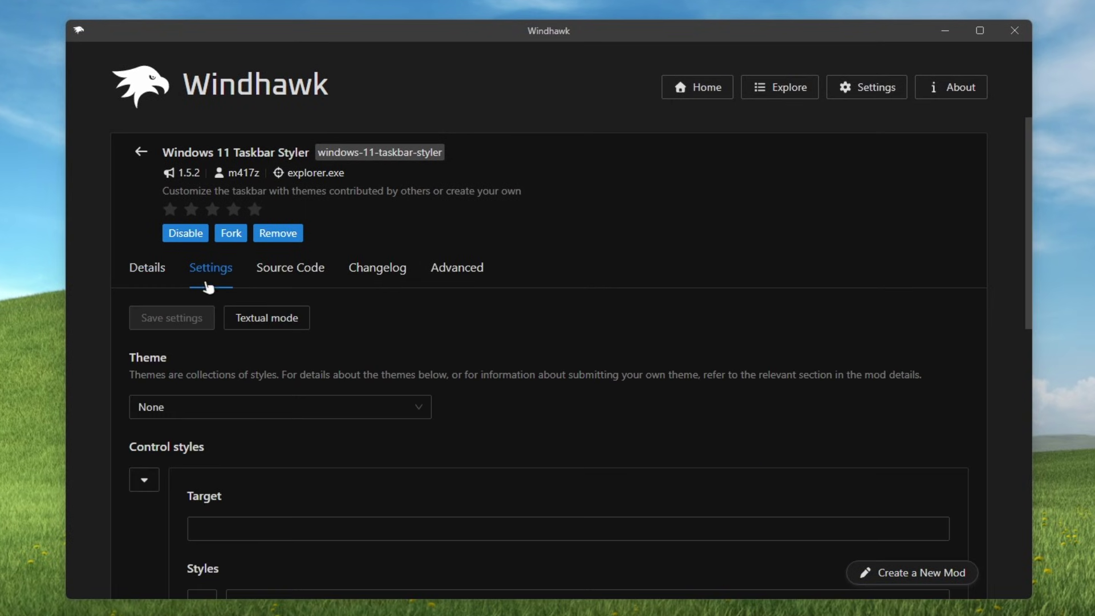
pyautogui.click(216, 402)
pyautogui.scroll(-3, 248, 258)
pyautogui.scroll(-3, 247, 258)
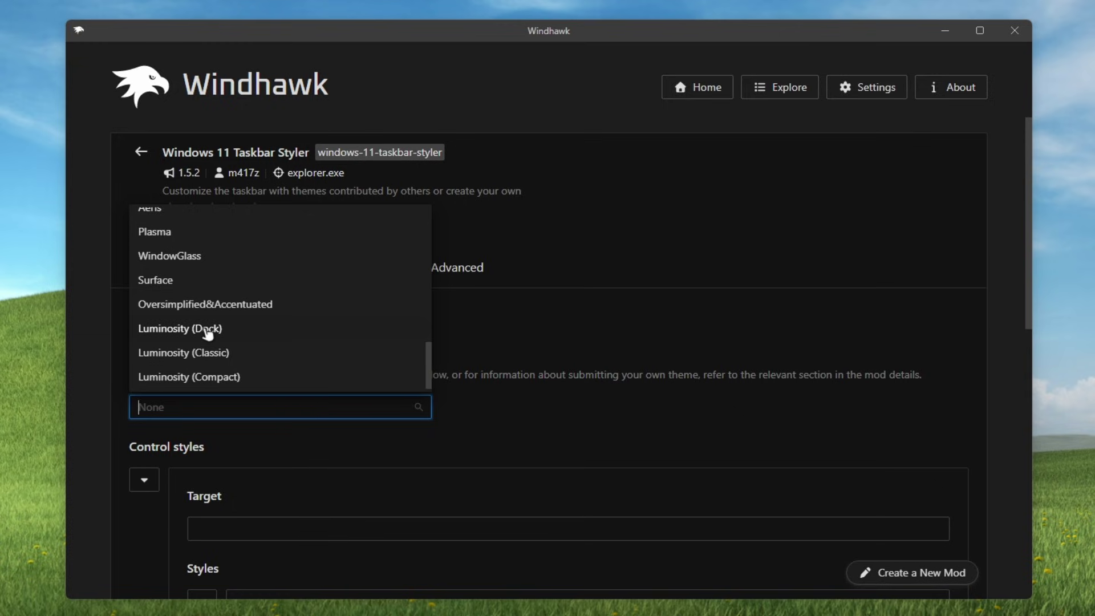
pyautogui.click(251, 334)
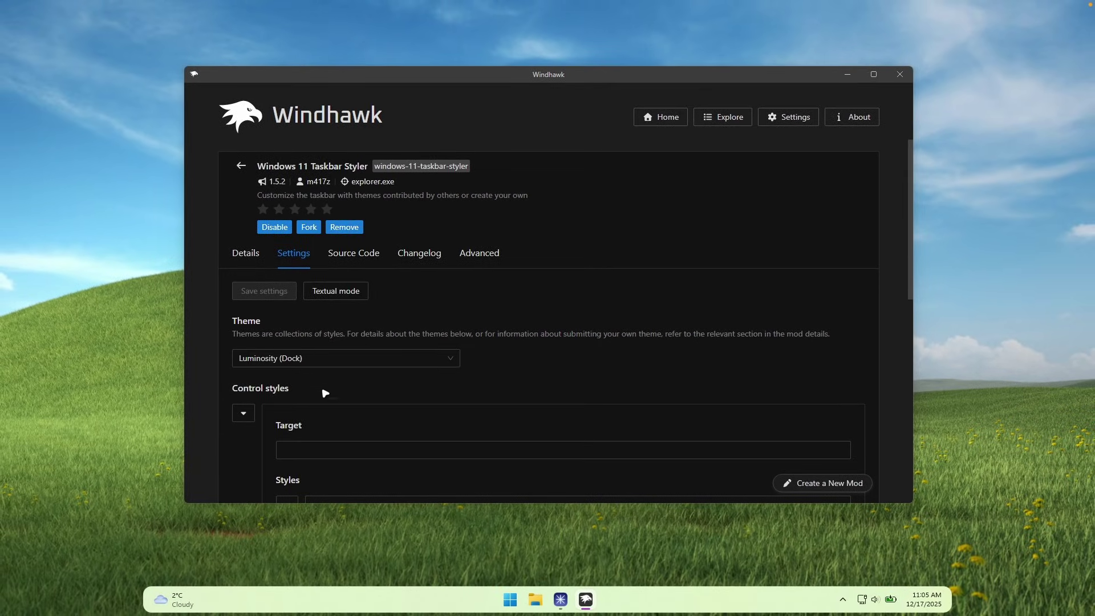
# Step: Try the Luminosity (Classic) taskbar theme, saving it and previewing it with the Start menu open
pyautogui.click(320, 358)
pyautogui.click(316, 320)
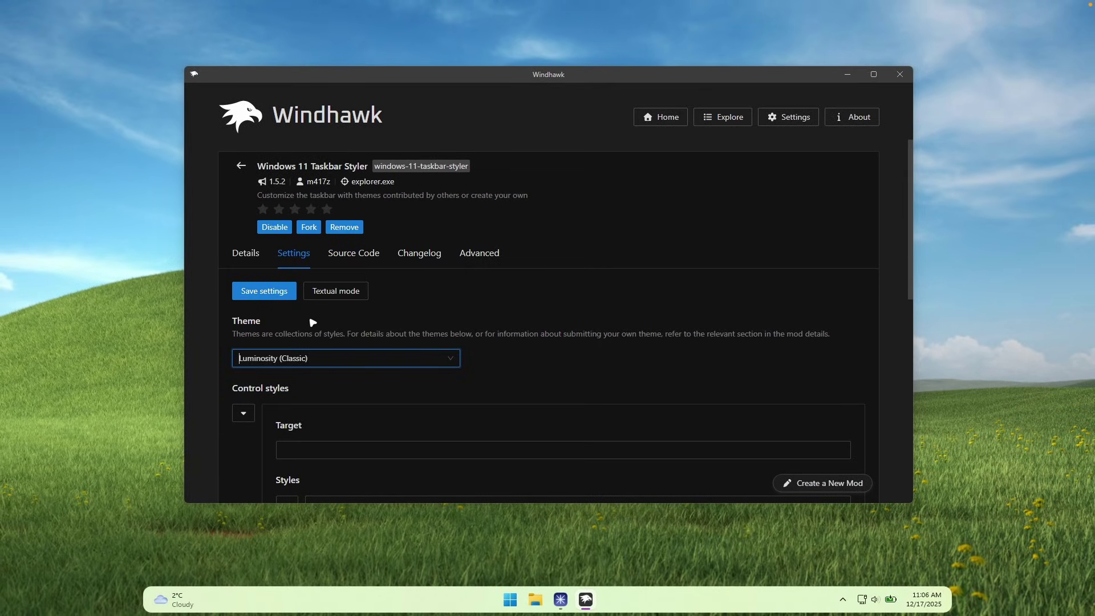
pyautogui.click(283, 293)
pyautogui.click(508, 601)
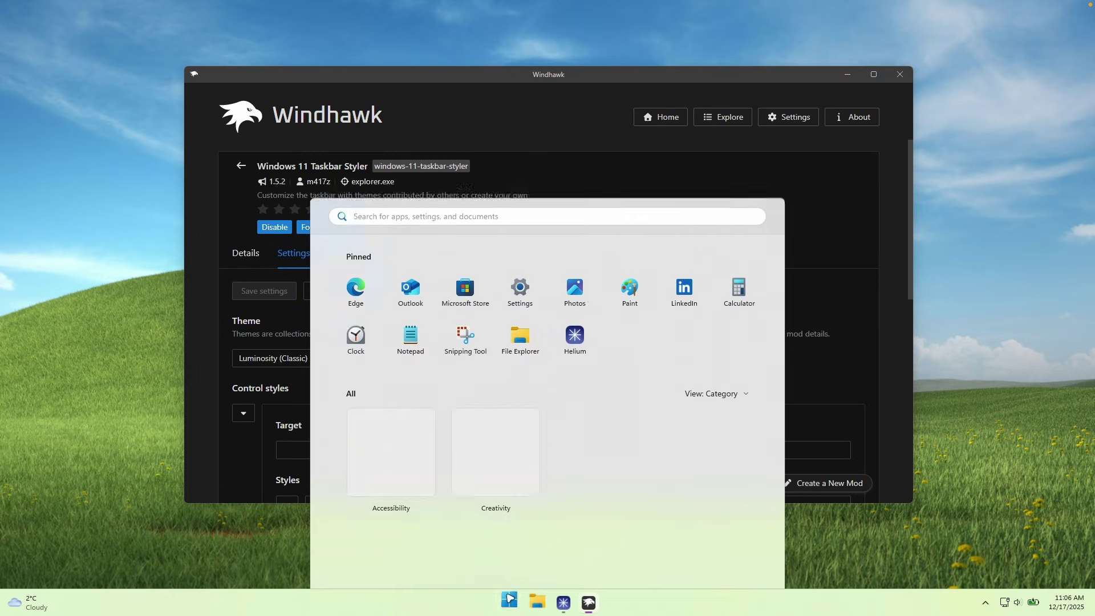
pyautogui.click(508, 601)
# Step: Try the Luminosity (Compact) taskbar theme, saving it and previewing it with the Start menu open
pyautogui.click(328, 358)
pyautogui.click(322, 337)
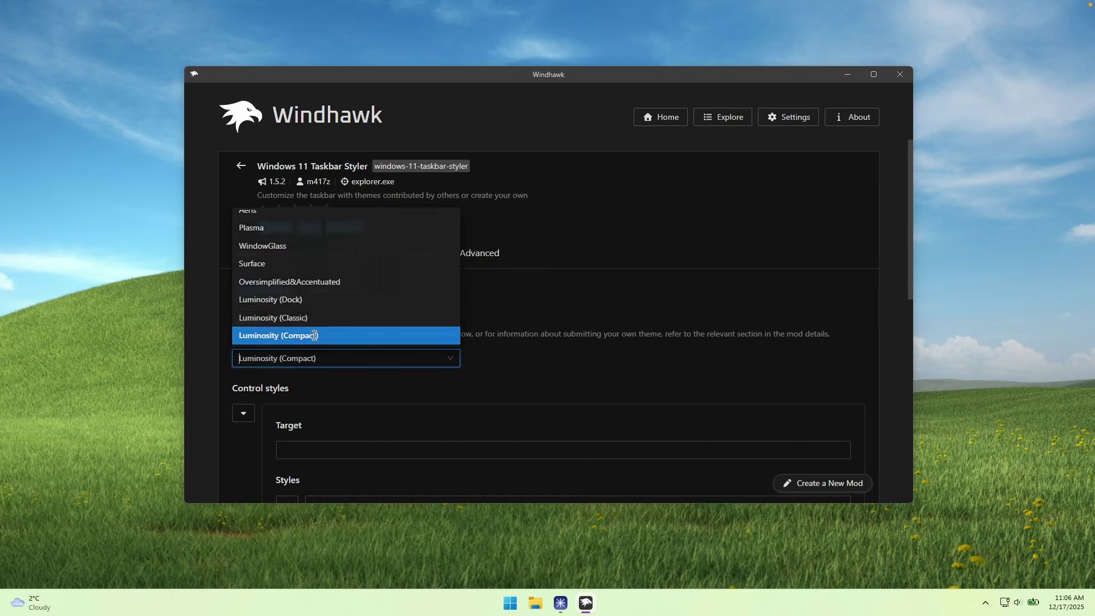
pyautogui.click(267, 292)
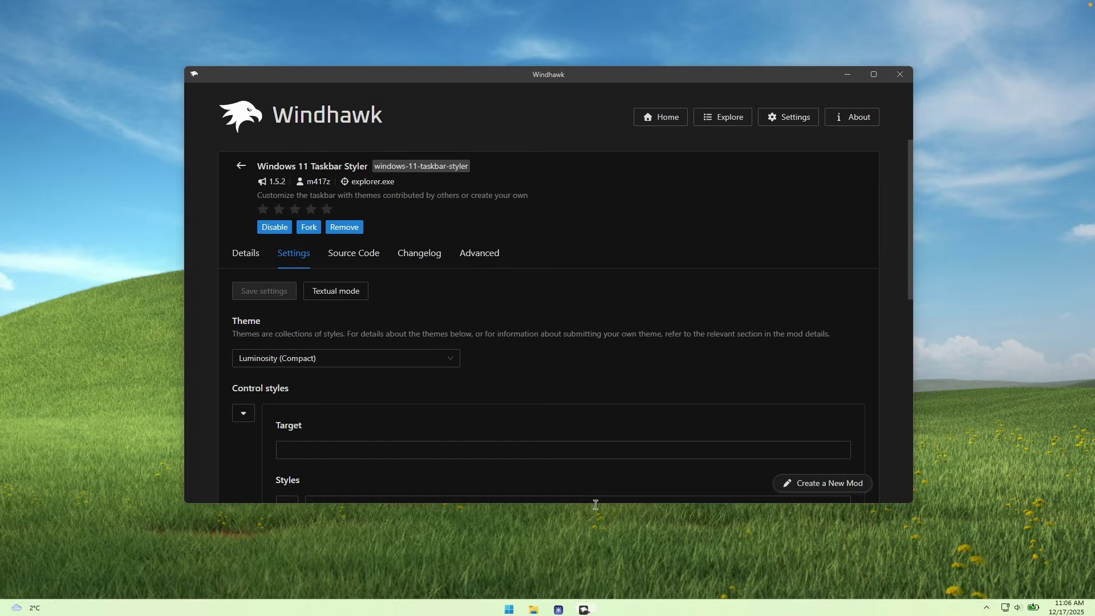
pyautogui.click(511, 606)
pyautogui.press('Escape')
# Step: Set the taskbar theme back to Luminosity (Dock), save it, and check the taskbar with the Start menu
pyautogui.click(326, 358)
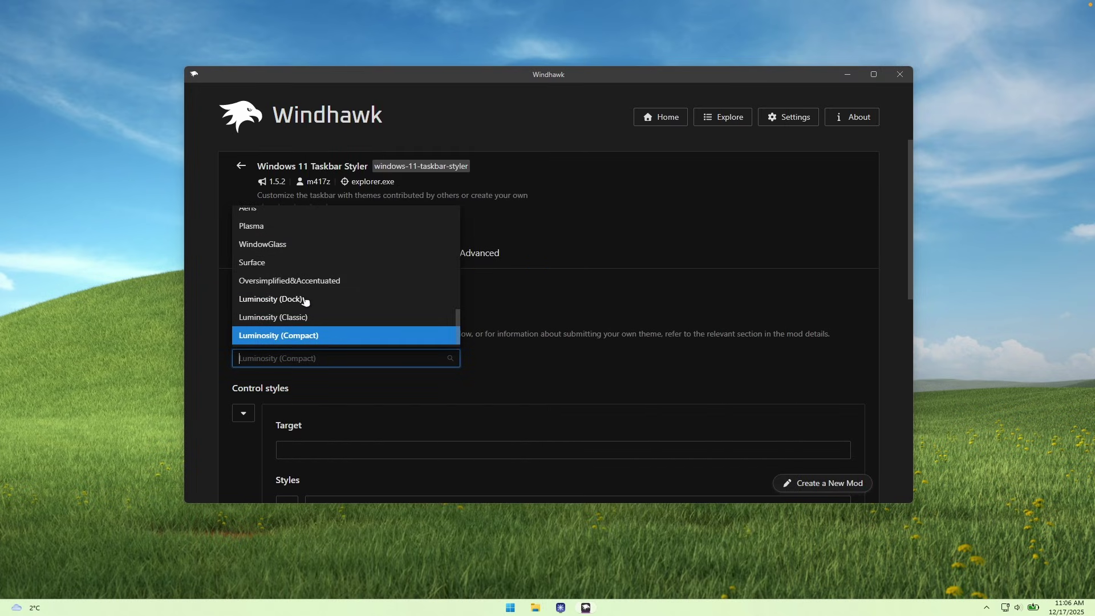
pyautogui.click(331, 301)
pyautogui.click(289, 291)
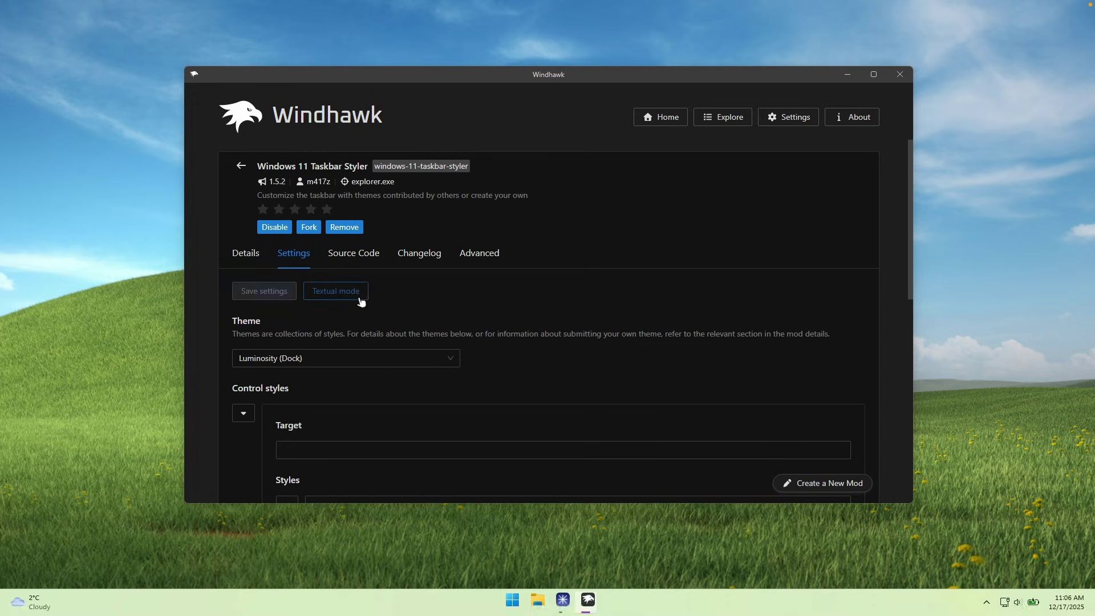
pyautogui.click(514, 596)
pyautogui.click(852, 571)
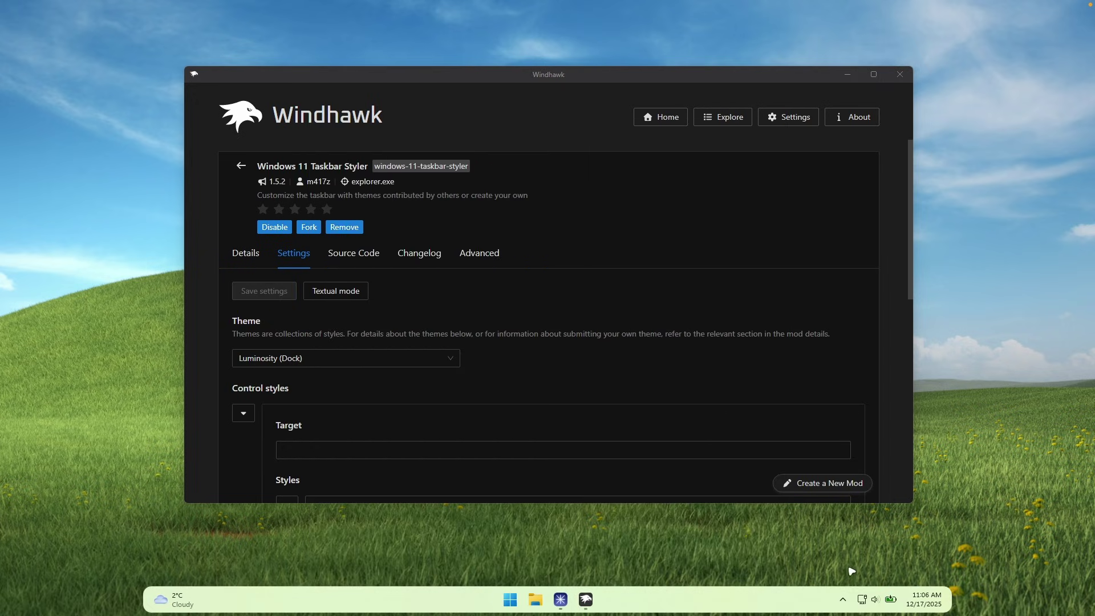
# Step: Go back to the installed mods and inspect the Start menu against the docked taskbar on the clear desktop
pyautogui.click(608, 238)
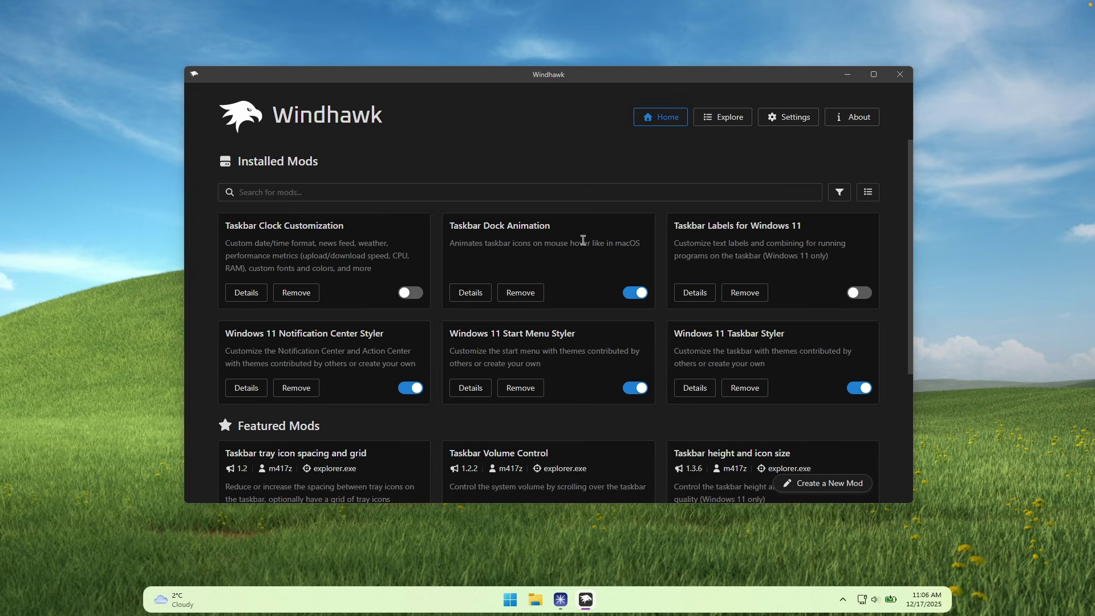
pyautogui.click(848, 75)
pyautogui.click(511, 599)
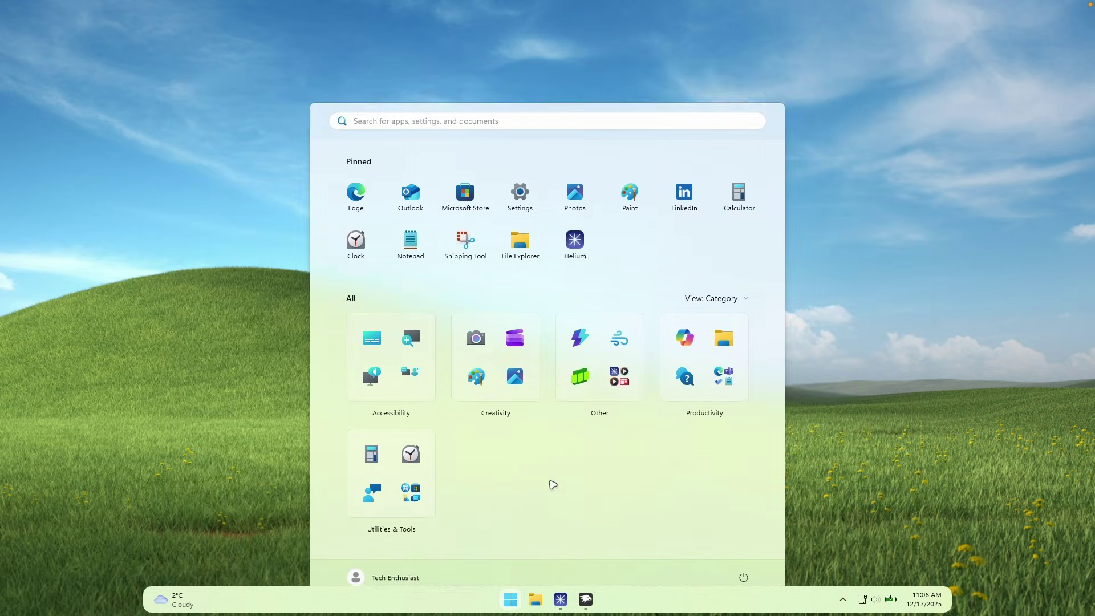
pyautogui.click(586, 599)
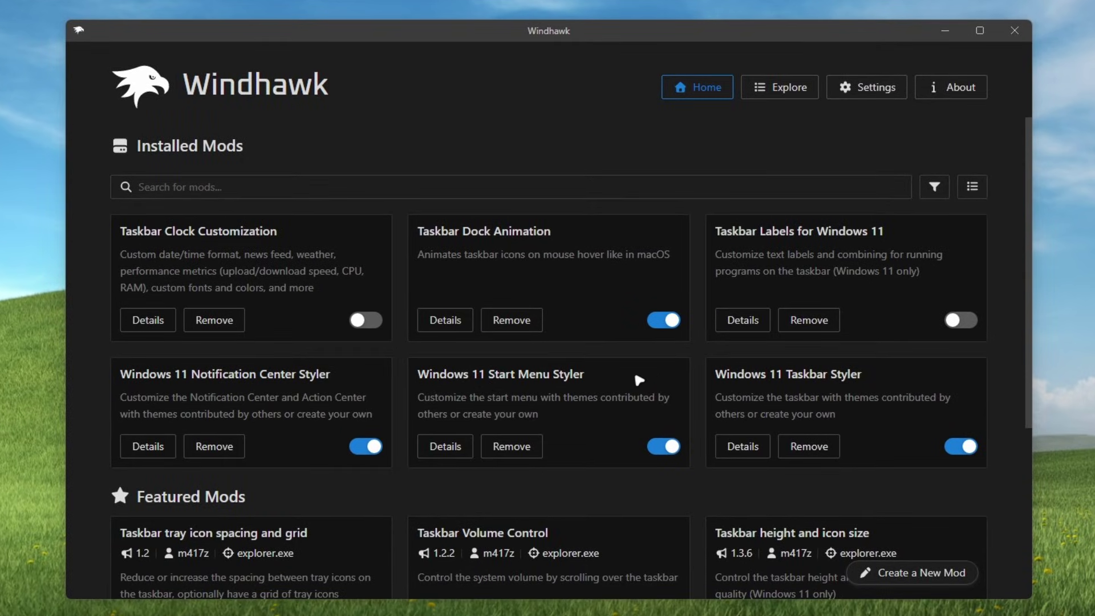
# Step: Choose the Down Aero theme in the settings of the Windows 11 Start Menu Styler mod
pyautogui.click(445, 446)
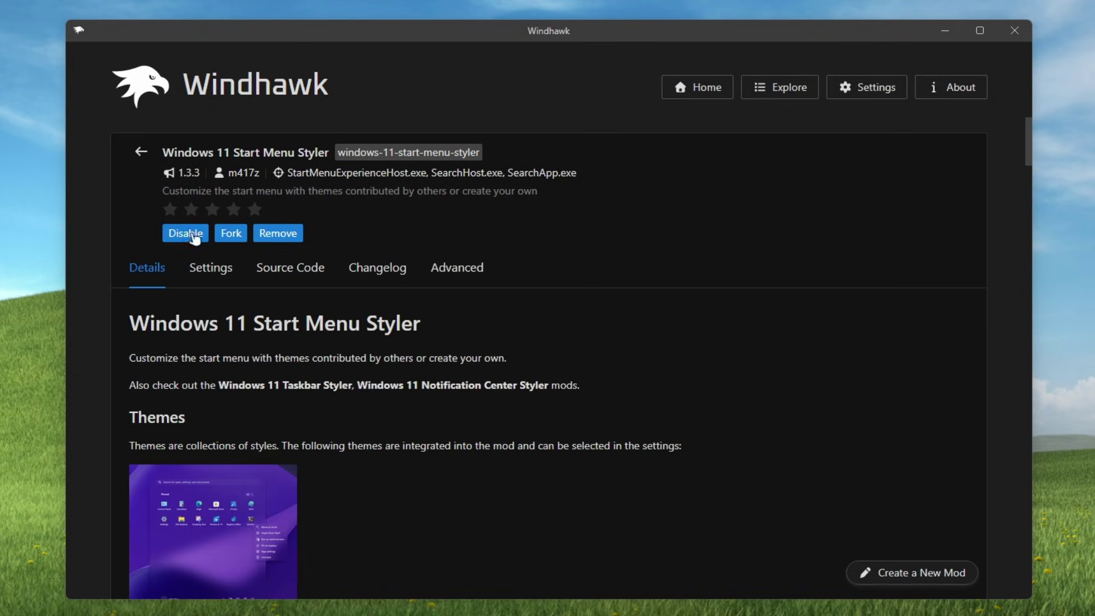
pyautogui.click(215, 277)
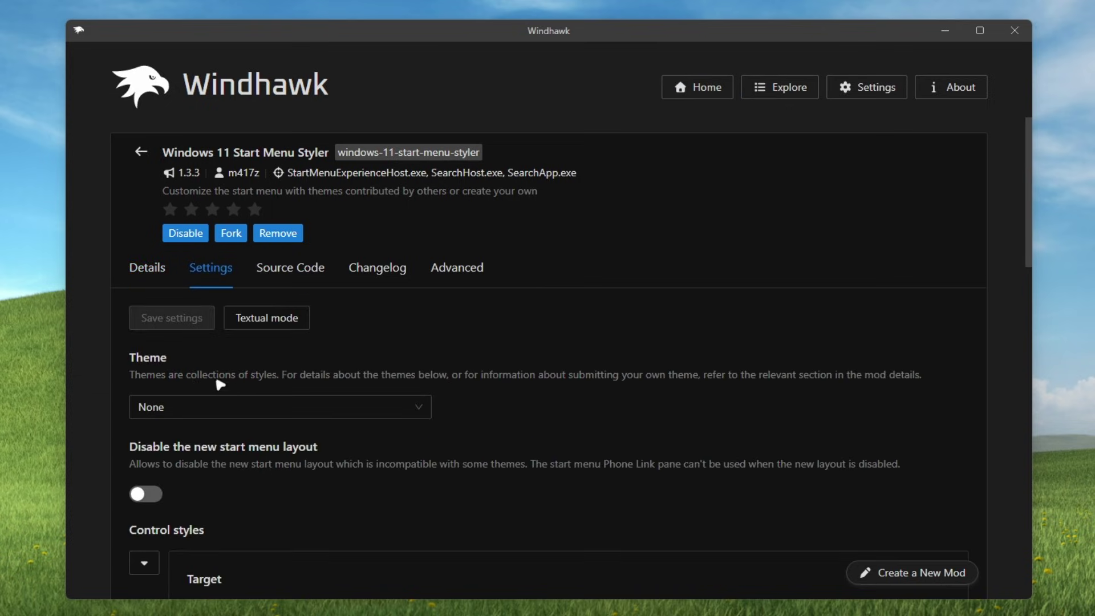
pyautogui.click(242, 405)
pyautogui.scroll(-1, 274, 296)
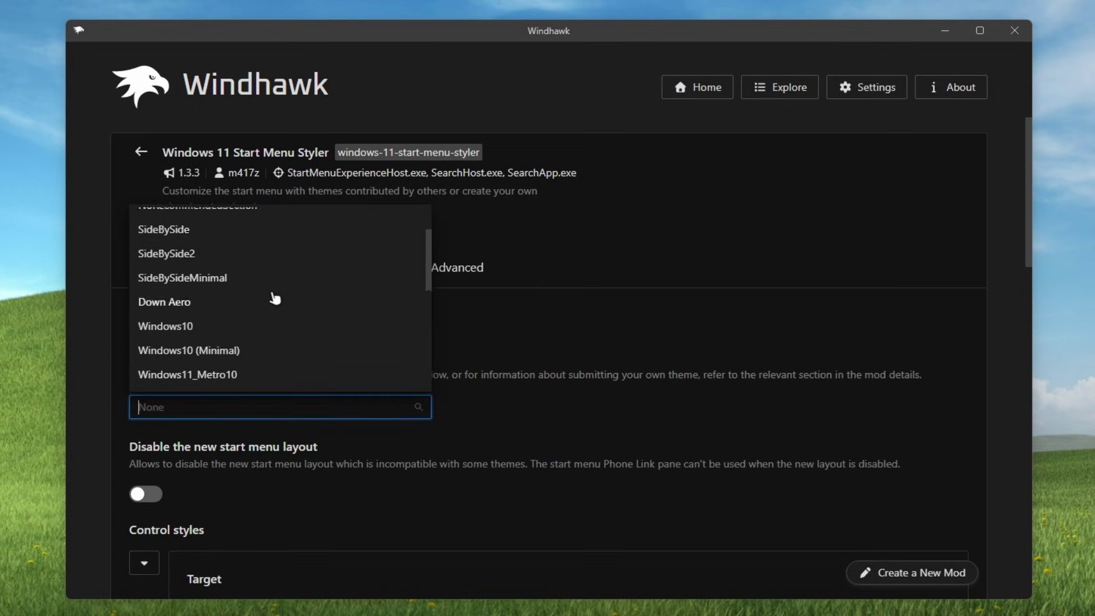
pyautogui.scroll(1, 274, 319)
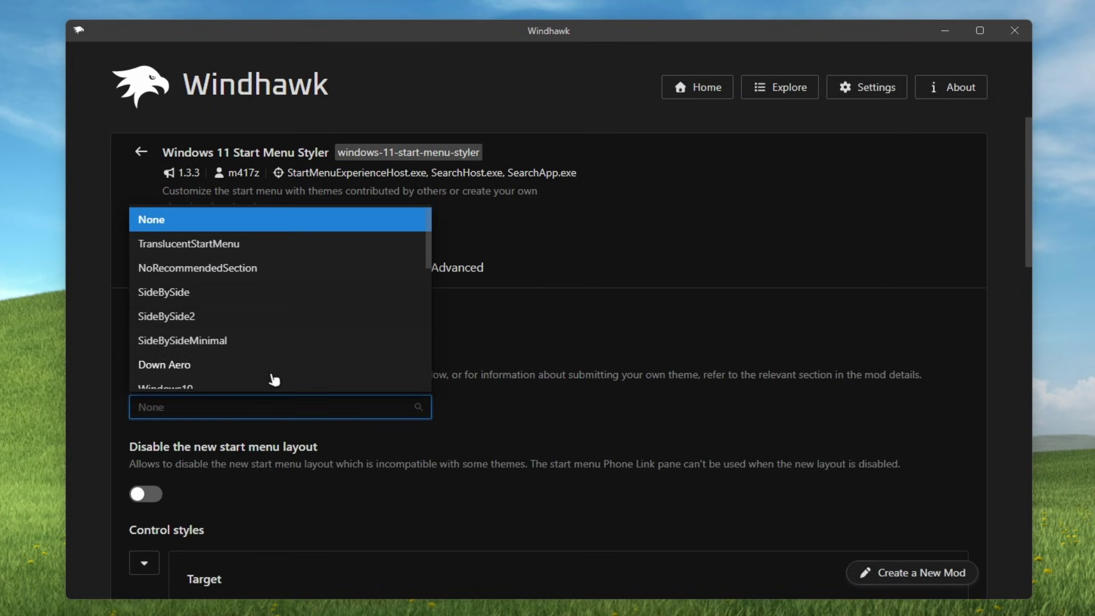
pyautogui.click(223, 368)
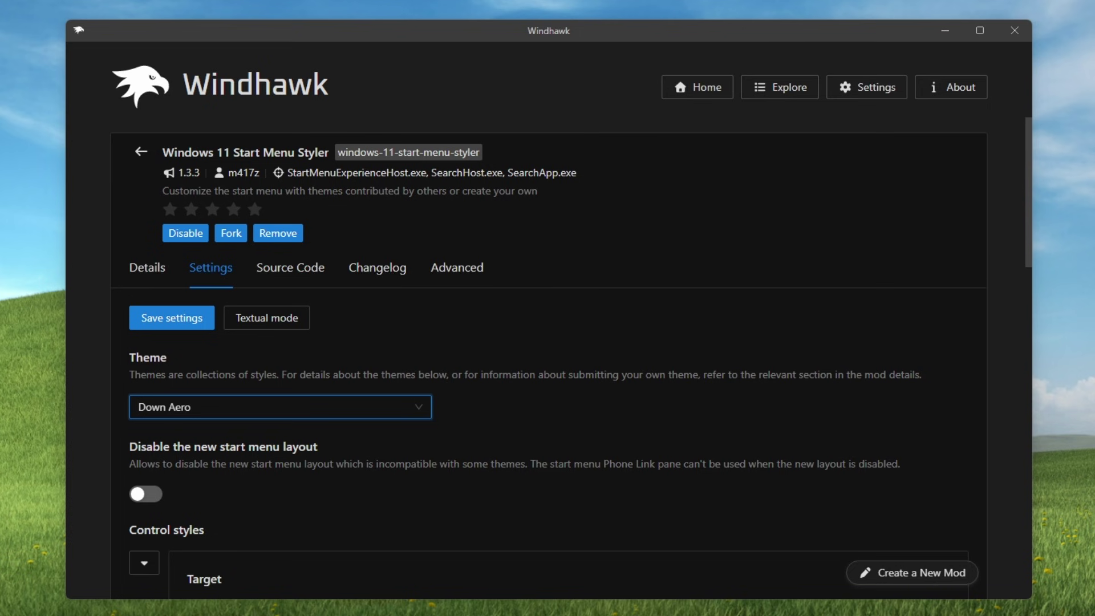
# Step: Check the Start menu, then disable the new start menu layout and save the Start Menu Styler settings
pyautogui.press('super')
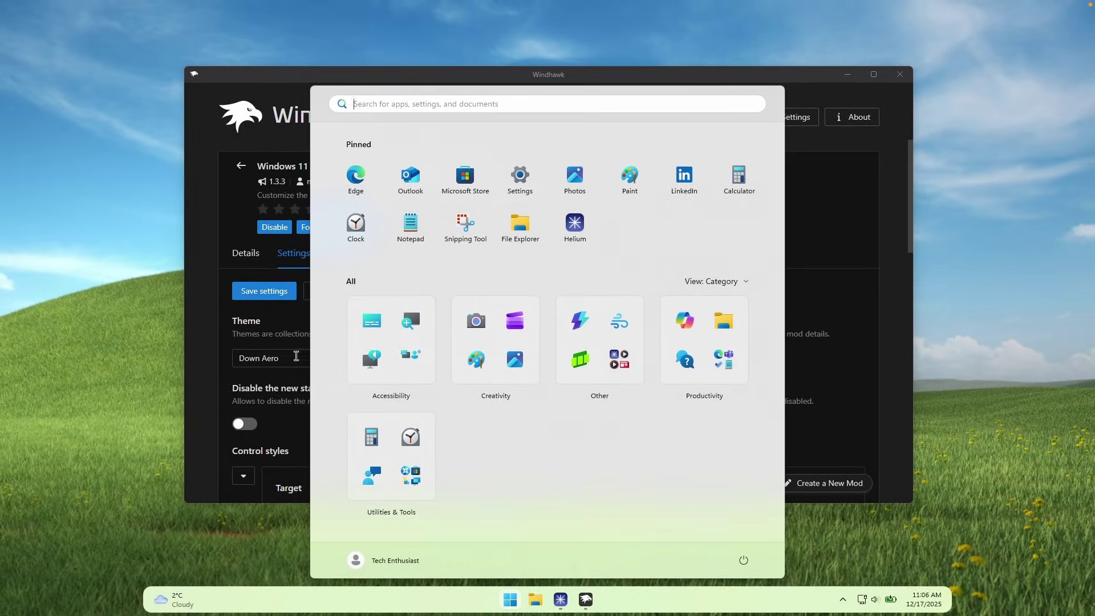
pyautogui.click(250, 425)
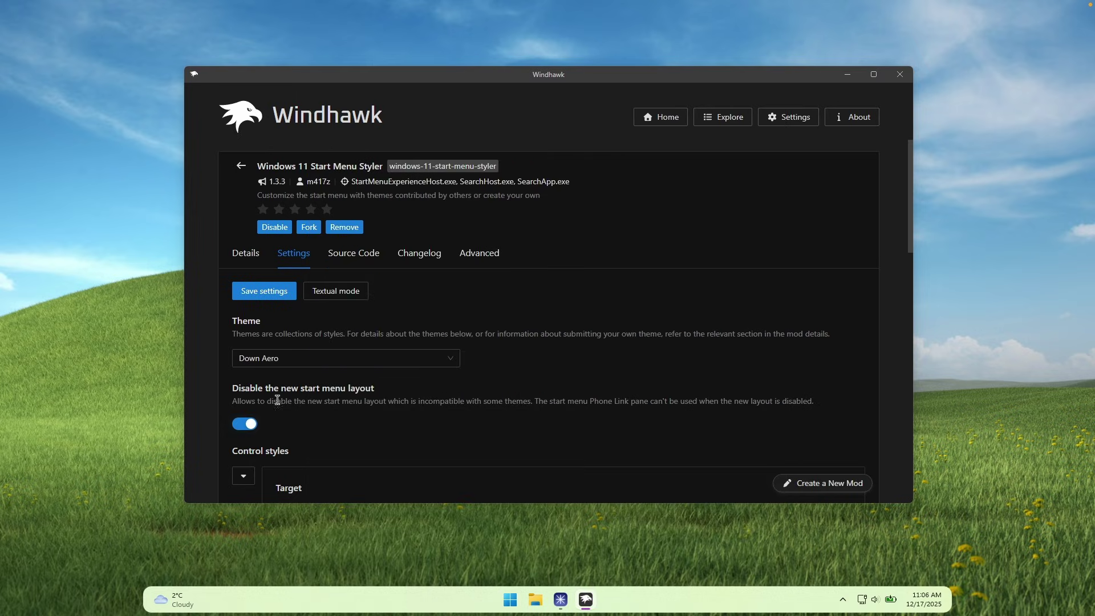
pyautogui.click(259, 294)
# Step: Inspect the restyled Start menu on the clear desktop, including its list of all apps
pyautogui.click(510, 599)
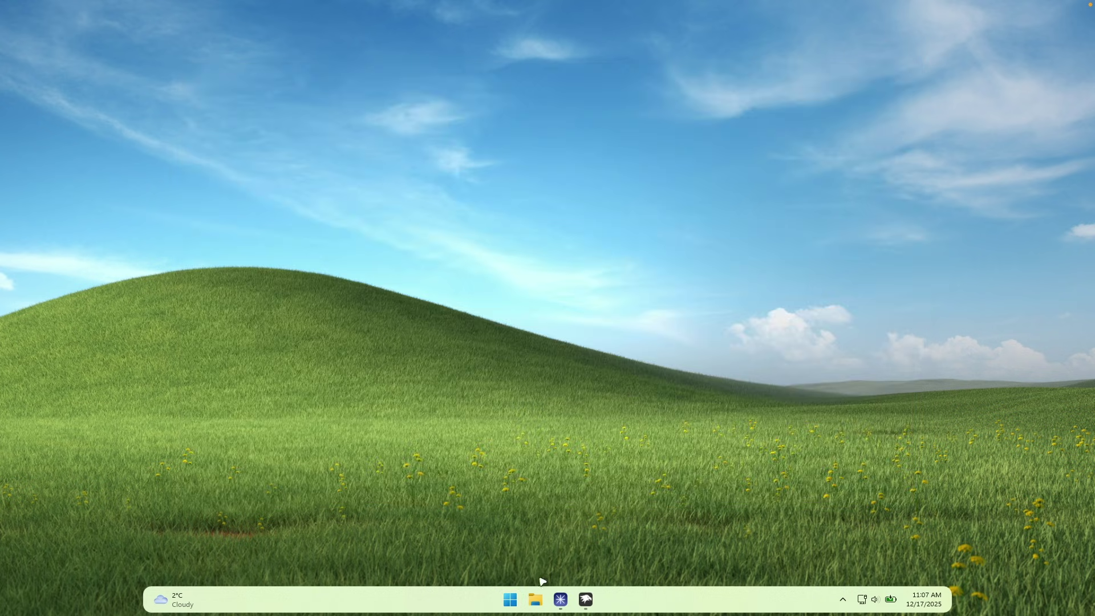
pyautogui.click(510, 599)
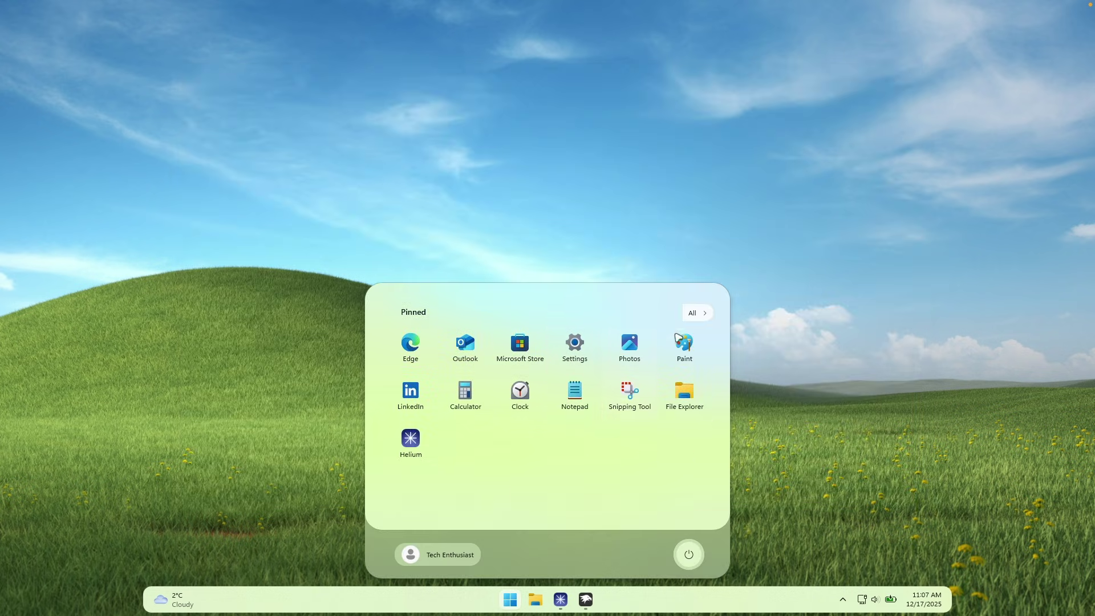
pyautogui.click(706, 313)
pyautogui.click(684, 317)
pyautogui.click(601, 265)
# Step: Go back to the installed mods and view the unstyled notification center and calendar, locating the Windows 11 Notification Center Styler mod
pyautogui.click(662, 116)
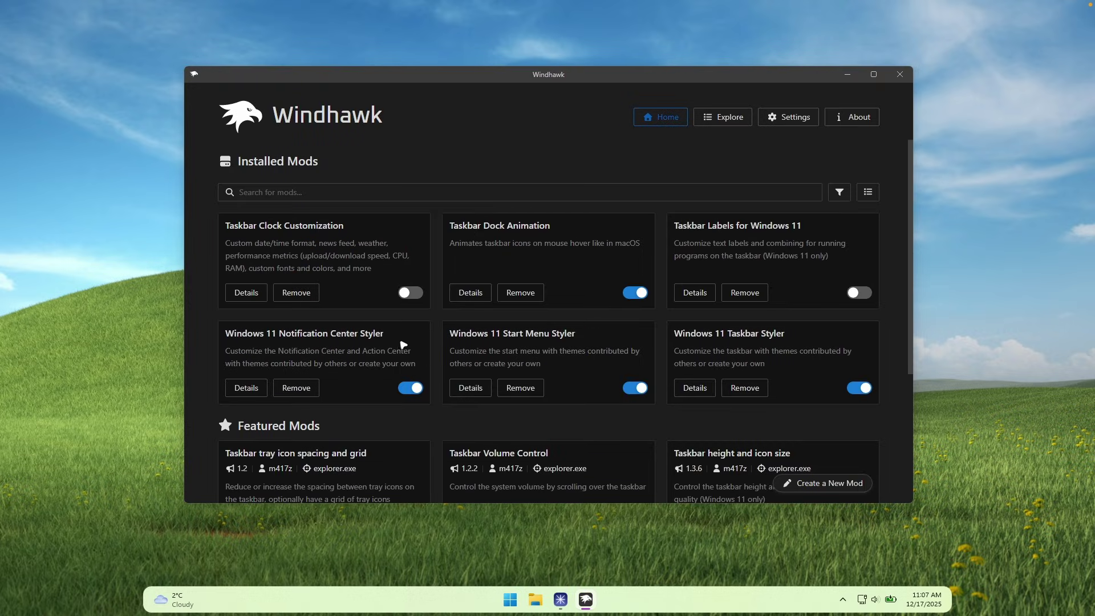
pyautogui.click(924, 599)
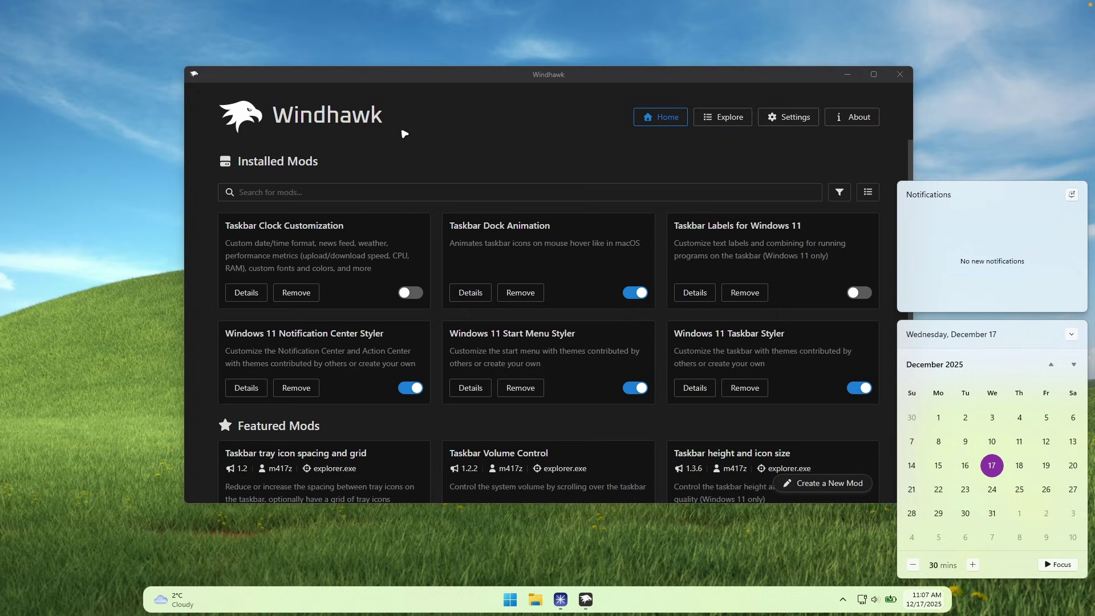
pyautogui.tripleClick(287, 336)
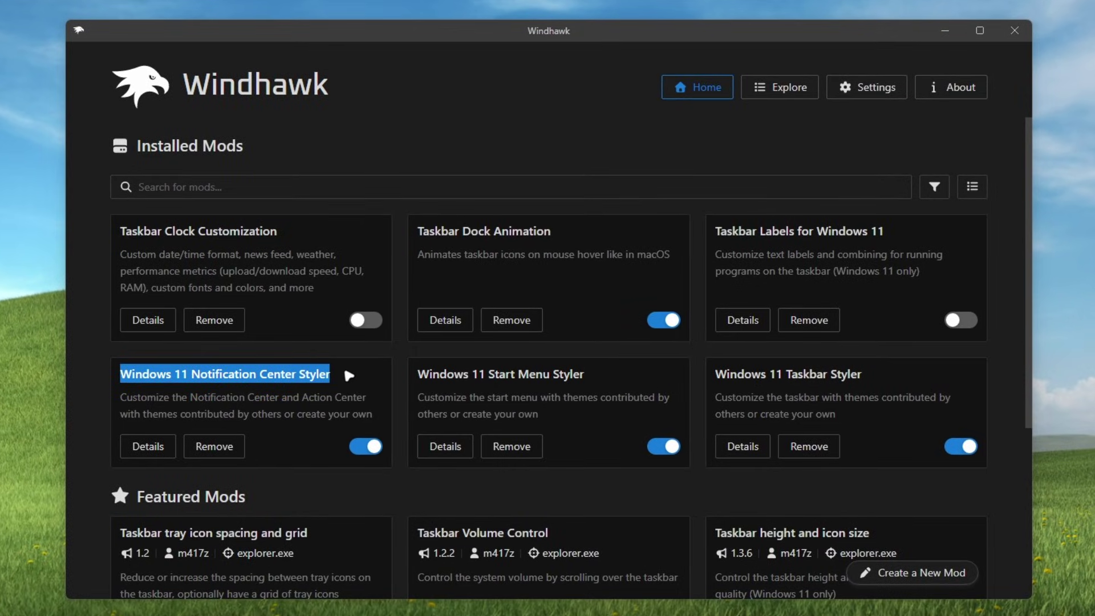
# Step: Set the Windows 11 Notification Center Styler theme to WindowGlass and save the settings
pyautogui.click(148, 446)
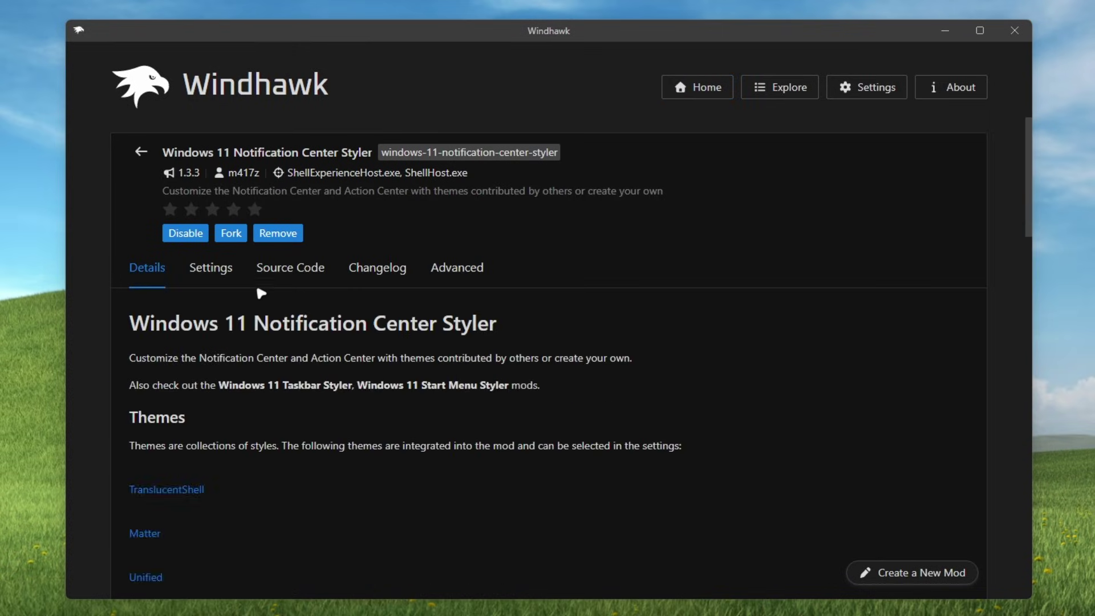
pyautogui.click(215, 272)
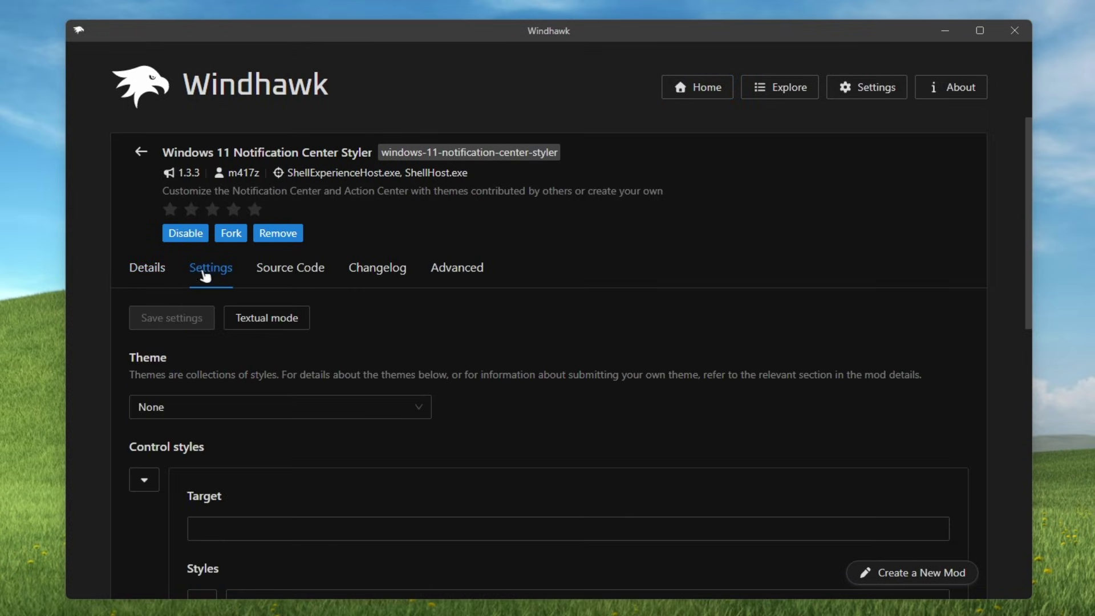
pyautogui.click(211, 407)
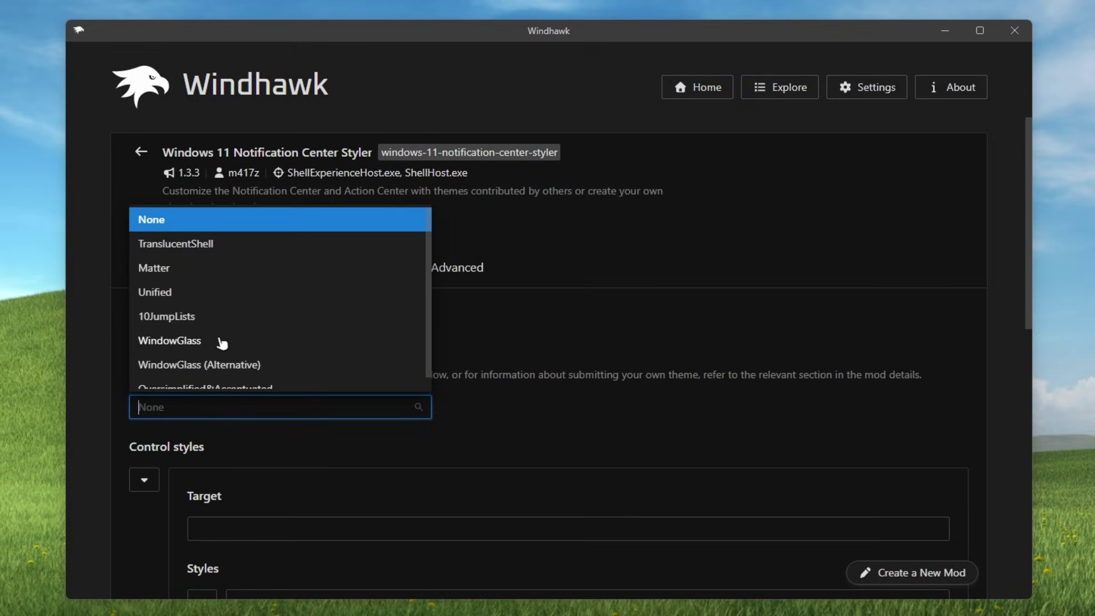
pyautogui.click(280, 342)
pyautogui.click(189, 321)
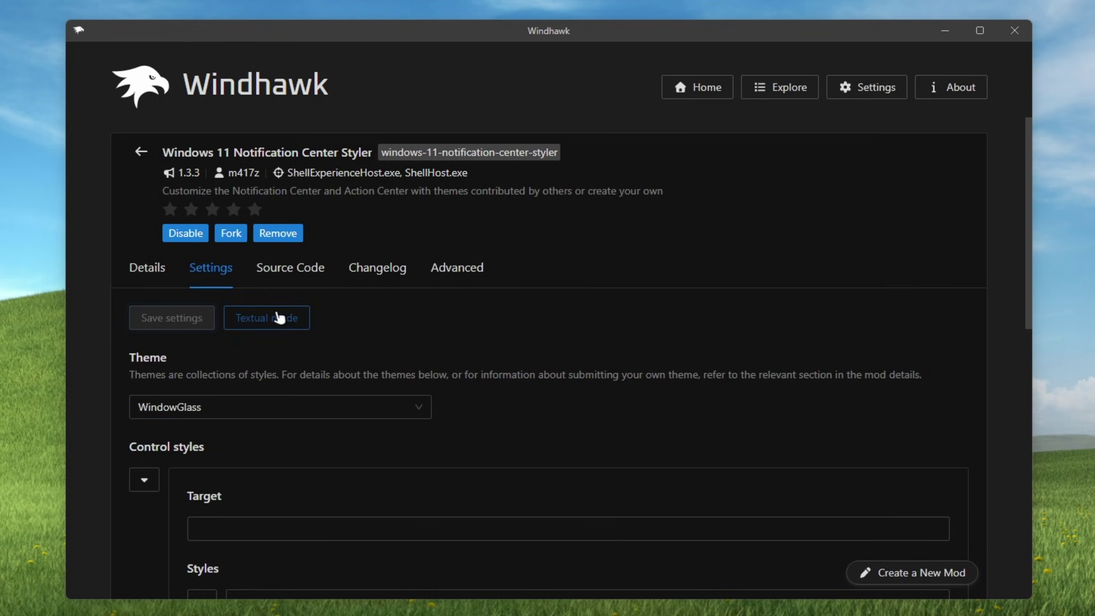
# Step: Inspect the restyled notification center and calendar, both over the Windhawk window and on the clear desktop
pyautogui.press('super+n')
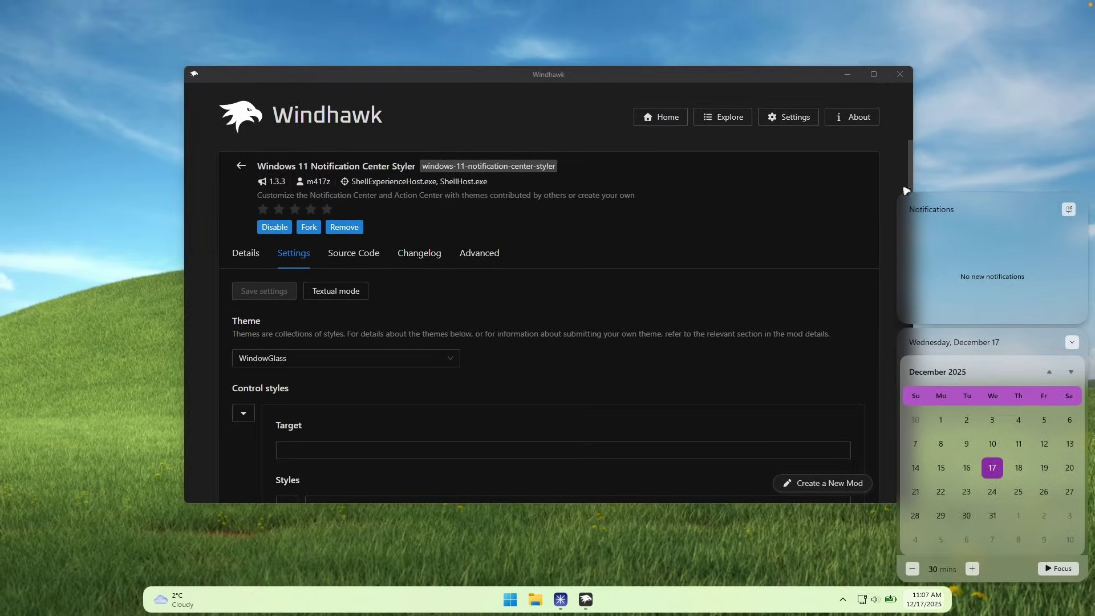
pyautogui.click(848, 74)
pyautogui.click(924, 599)
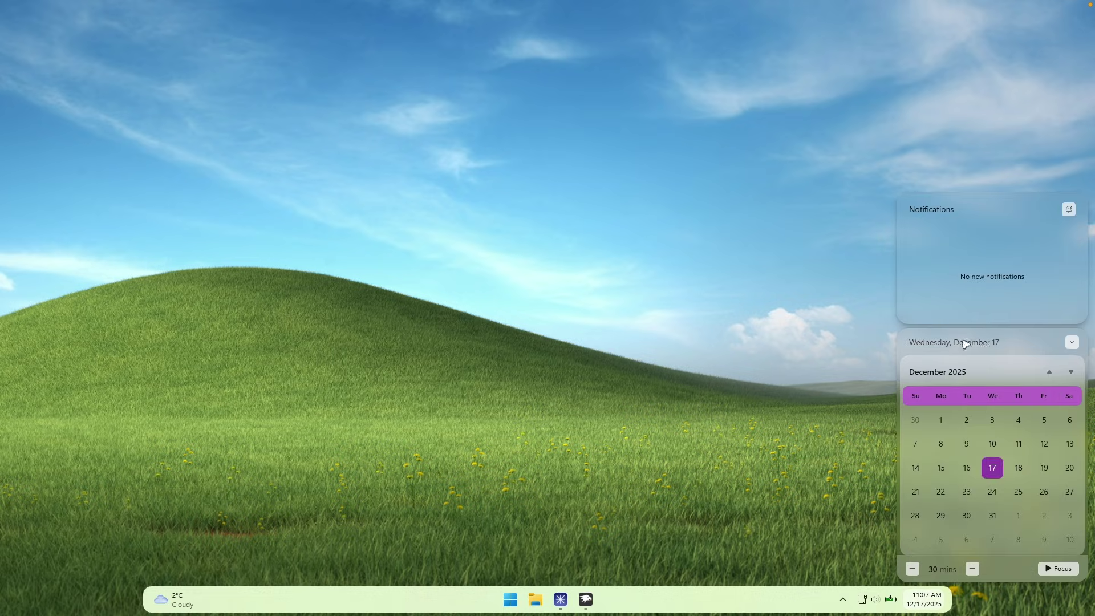
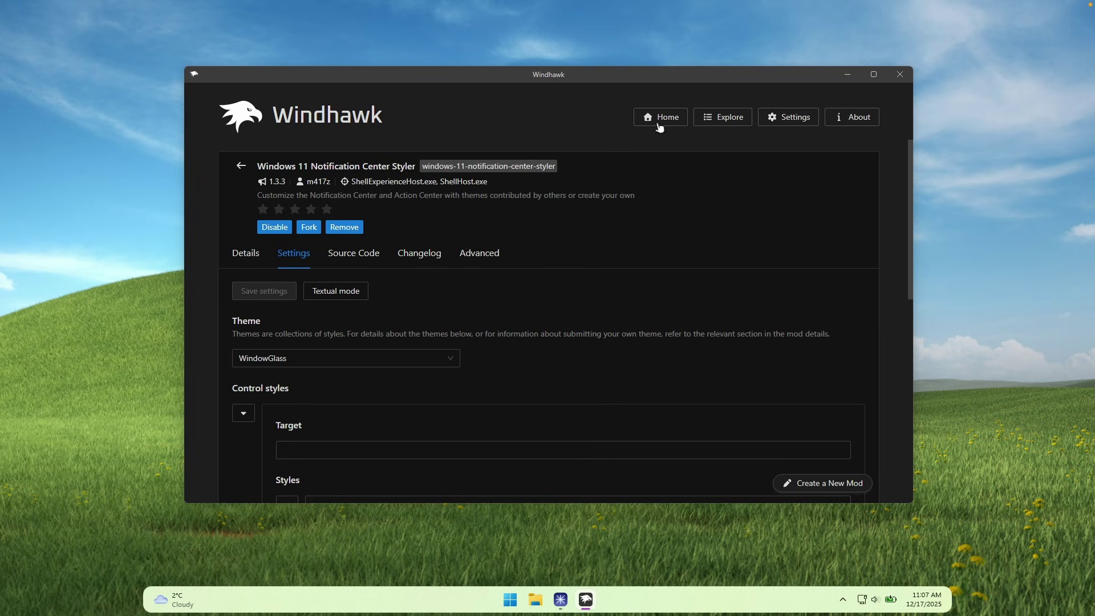
# Step: Return to the installed mods and enable the Taskbar Labels for Windows 11 mod
pyautogui.click(659, 125)
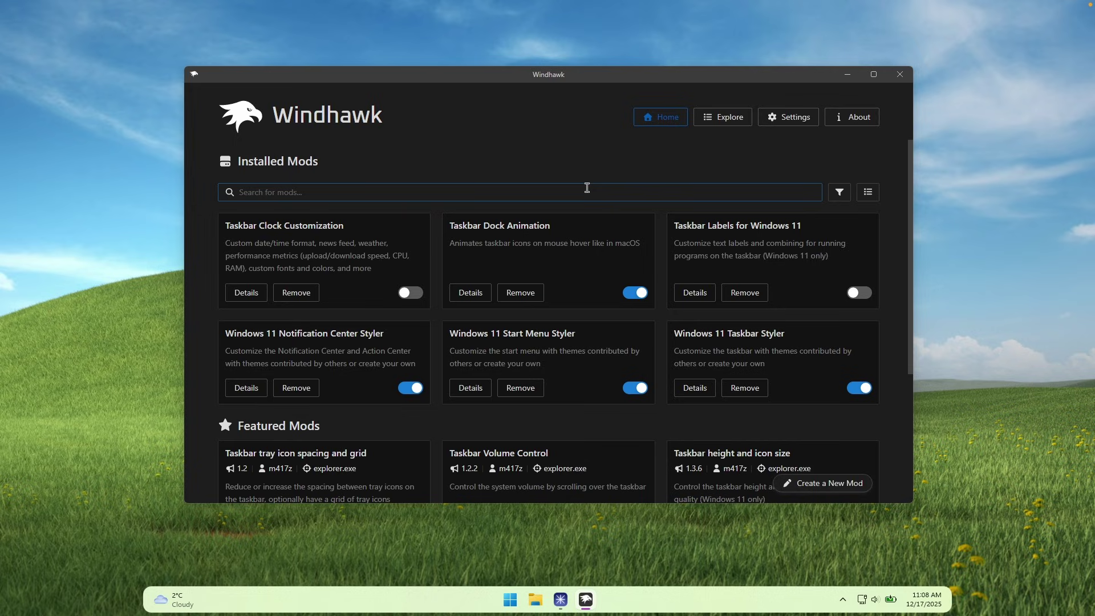
pyautogui.moveTo(674, 228); pyautogui.dragTo(800, 227)
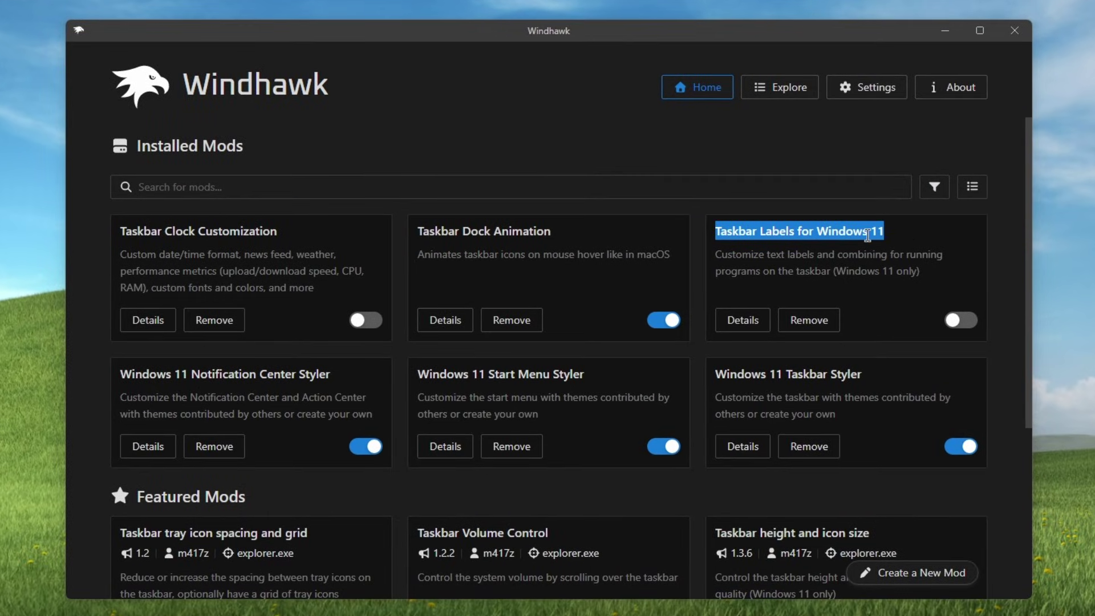
pyautogui.click(743, 320)
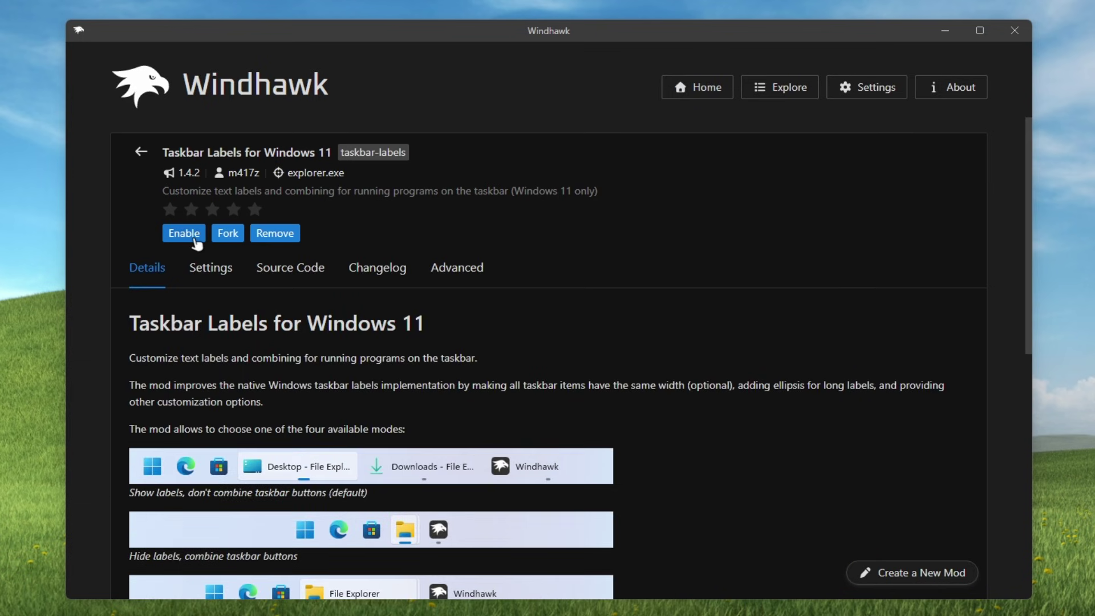
pyautogui.click(200, 237)
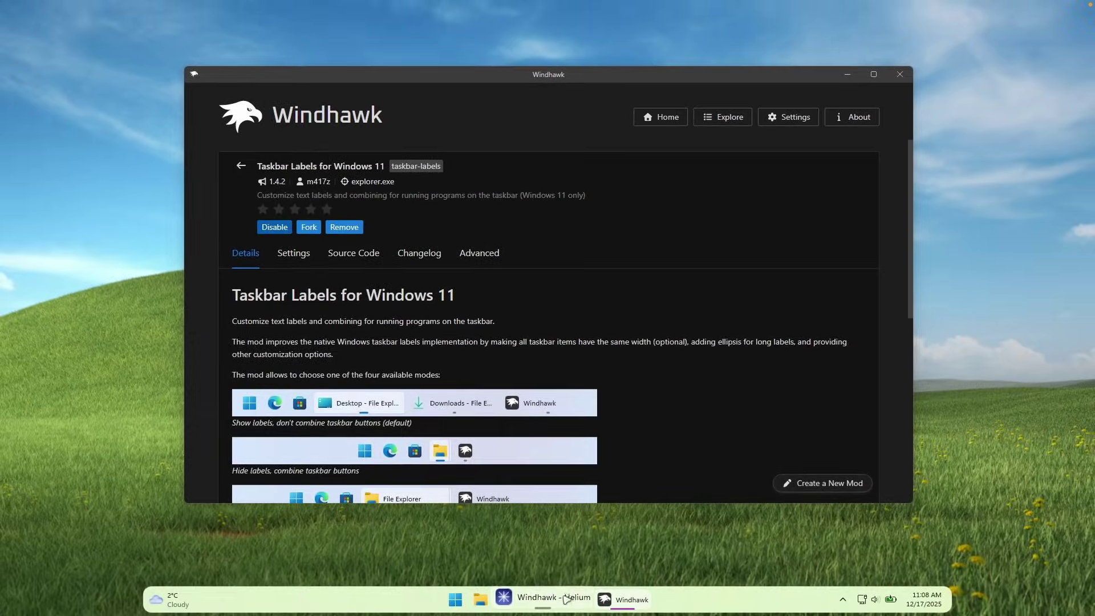
# Step: Switch to the Helium browser and open the Luminosity theme page from the Themes section of the GitHub taskbar styling guide
pyautogui.click(542, 600)
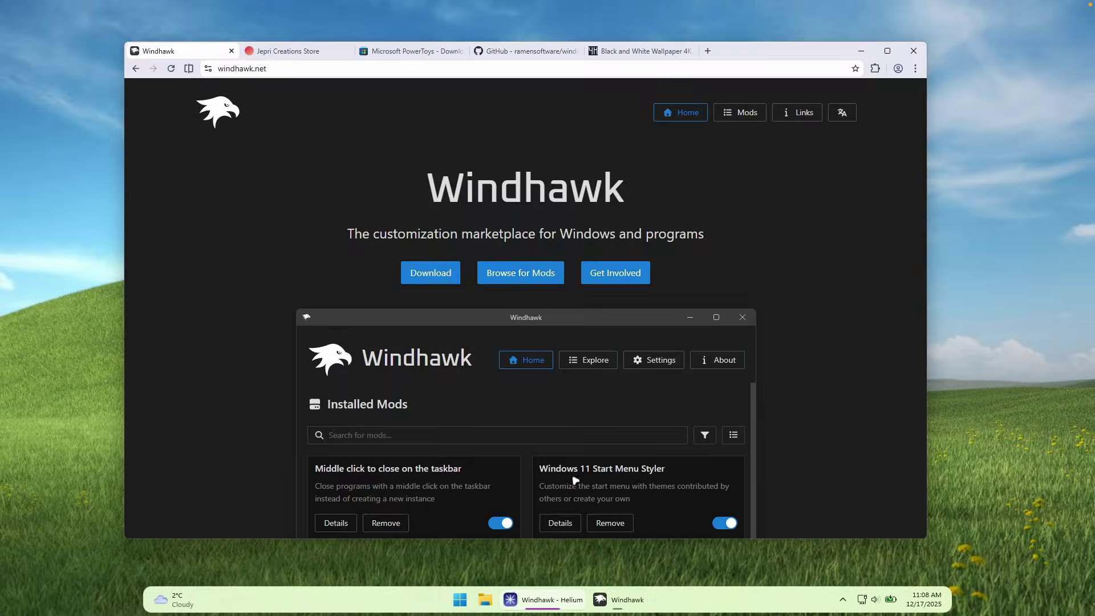
pyautogui.click(546, 55)
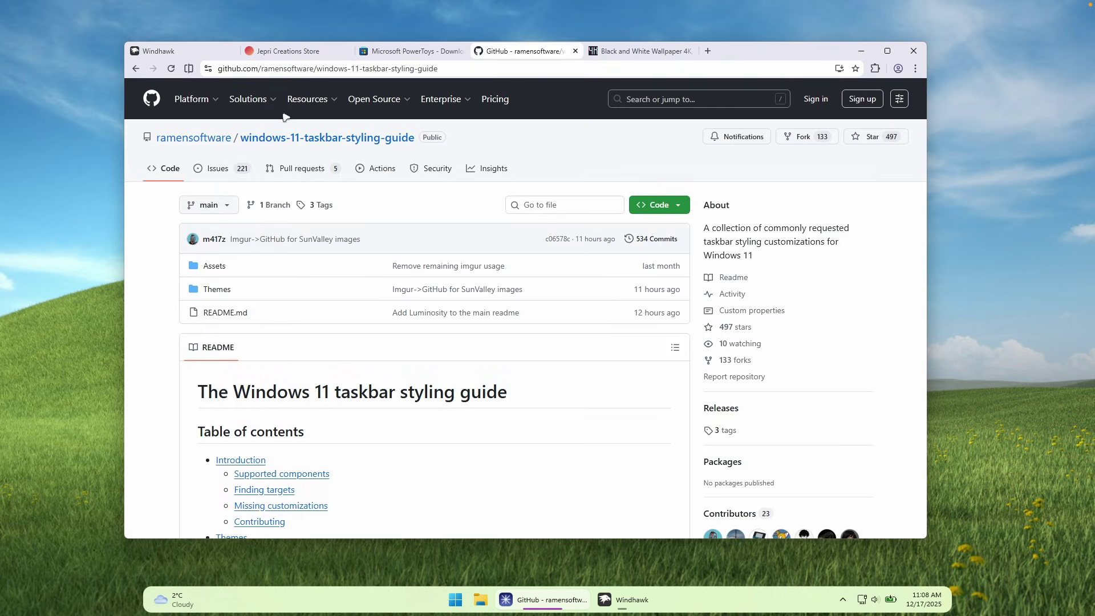
pyautogui.scroll(-5, 320, 271)
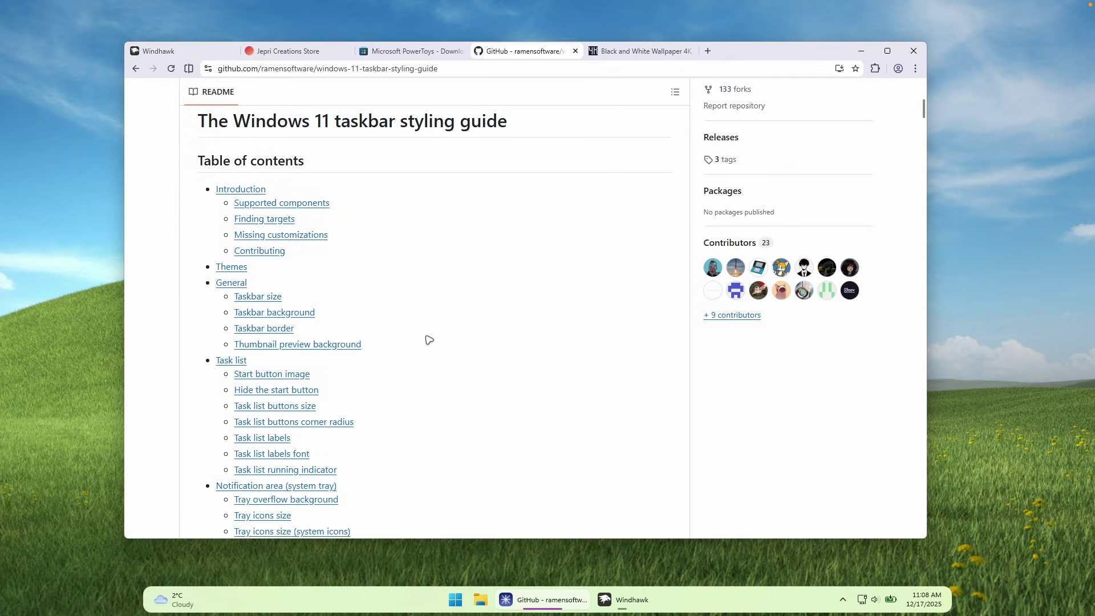
pyautogui.click(241, 268)
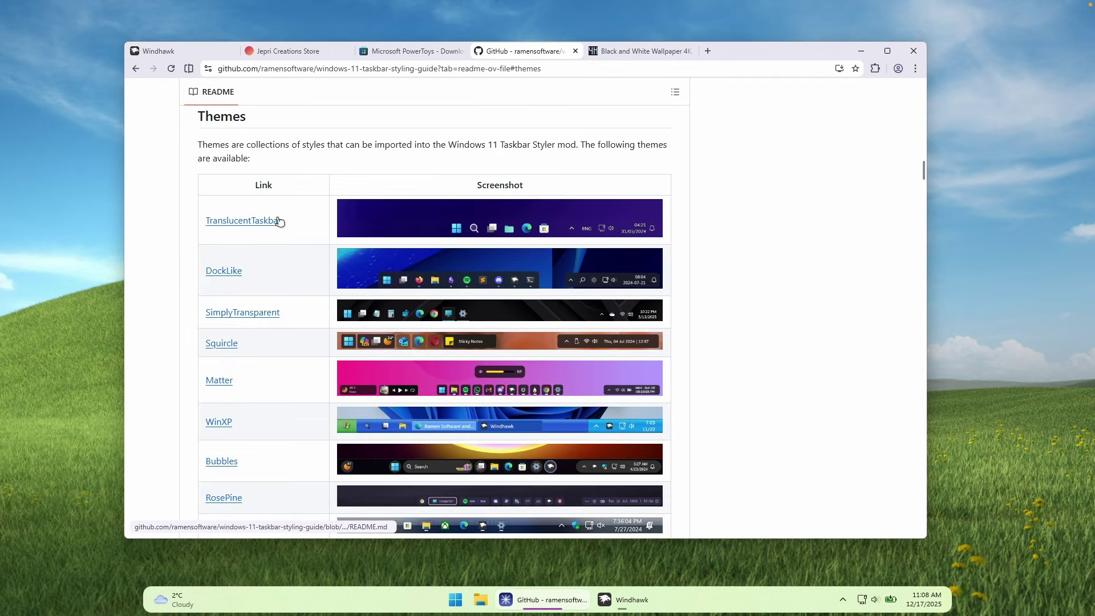
pyautogui.scroll(-10, 276, 222)
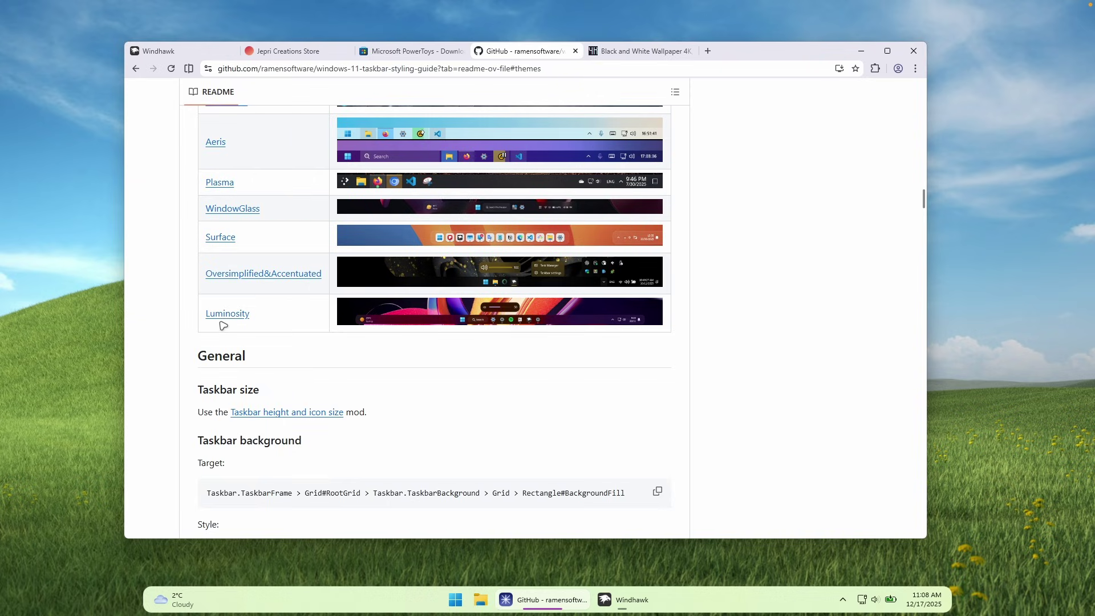
pyautogui.click(244, 316)
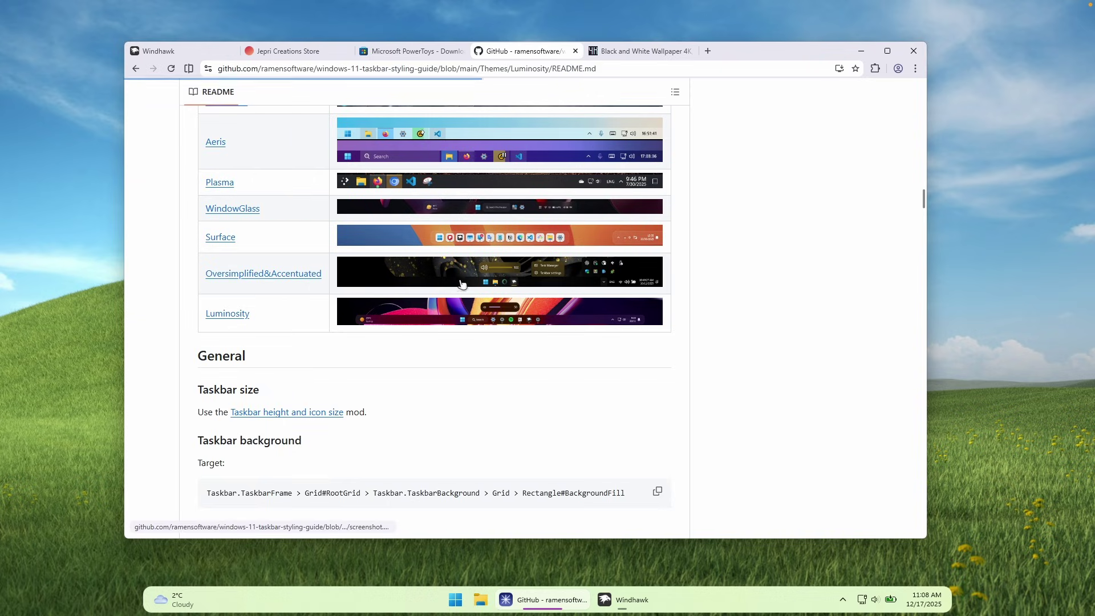
# Step: Expand and copy the Taskbar Labels for Windows 11 JSON content in the Luminosity README's Compact mods guide
pyautogui.scroll(-5, 468, 243)
pyautogui.scroll(-5, 468, 244)
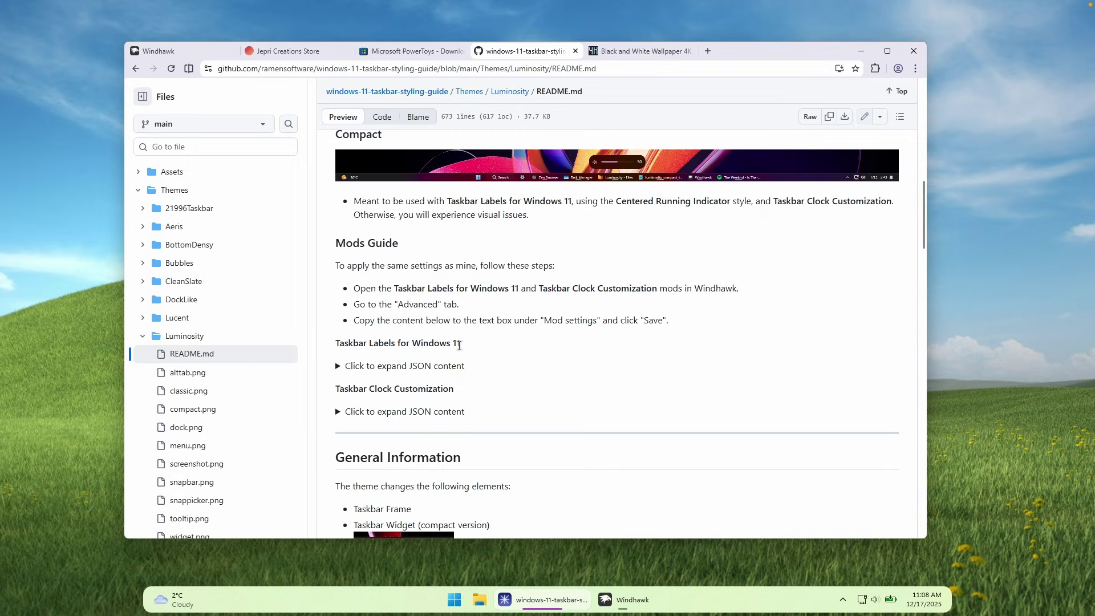
pyautogui.click(371, 371)
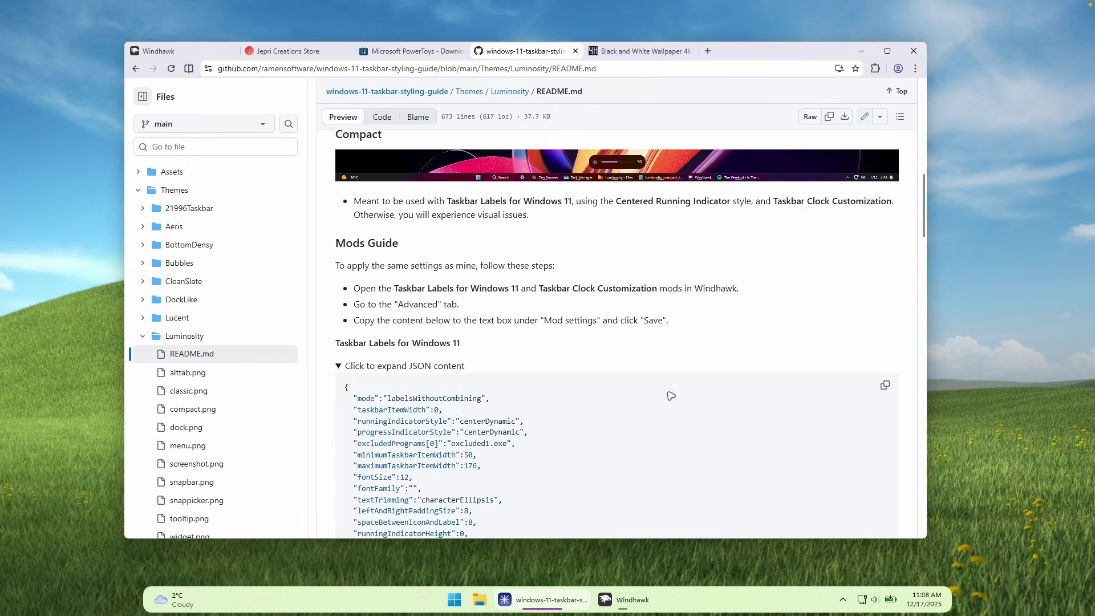
pyautogui.click(886, 387)
# Step: Back in Windhawk, replace the advanced mod settings of Taskbar Labels for Windows 11 with the copied JSON and save
pyautogui.click(861, 51)
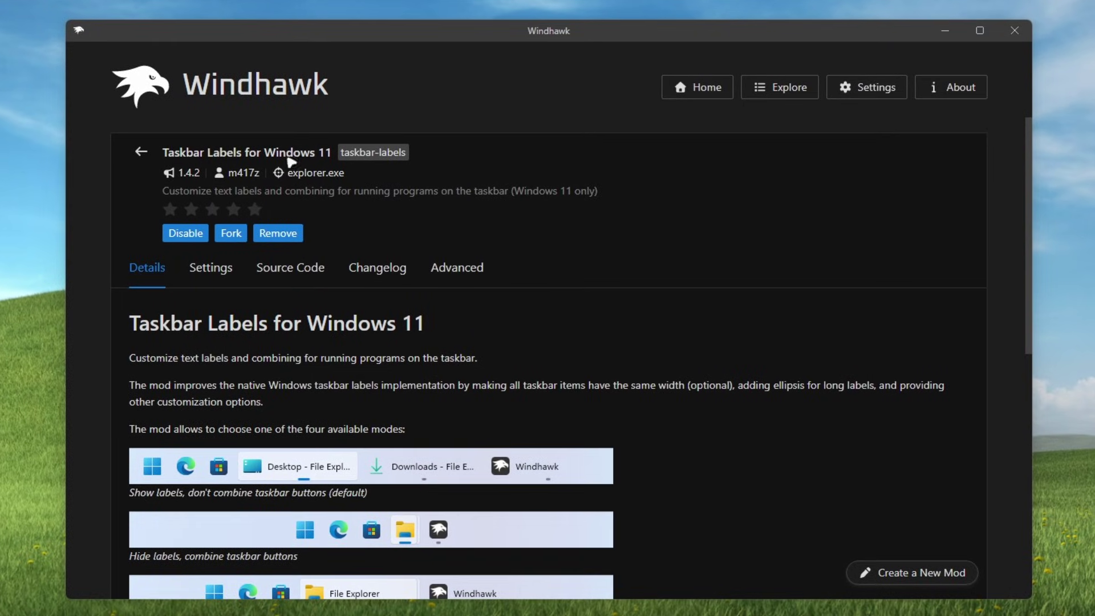
pyautogui.click(481, 285)
pyautogui.click(397, 510)
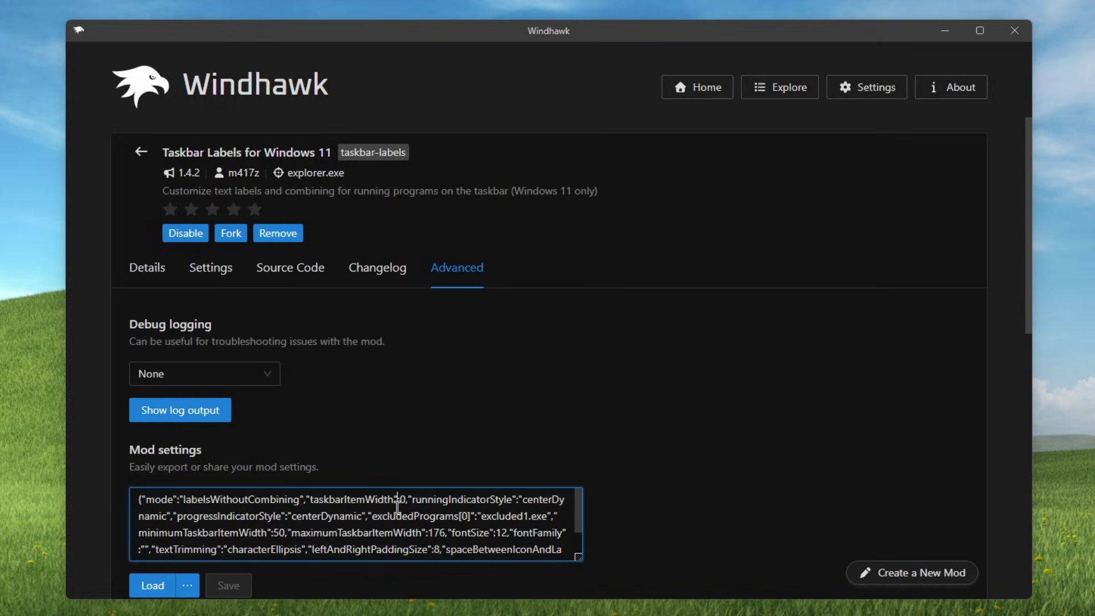
pyautogui.hotkey('ctrl', 'a')
pyautogui.hotkey('ctrl', 'v')
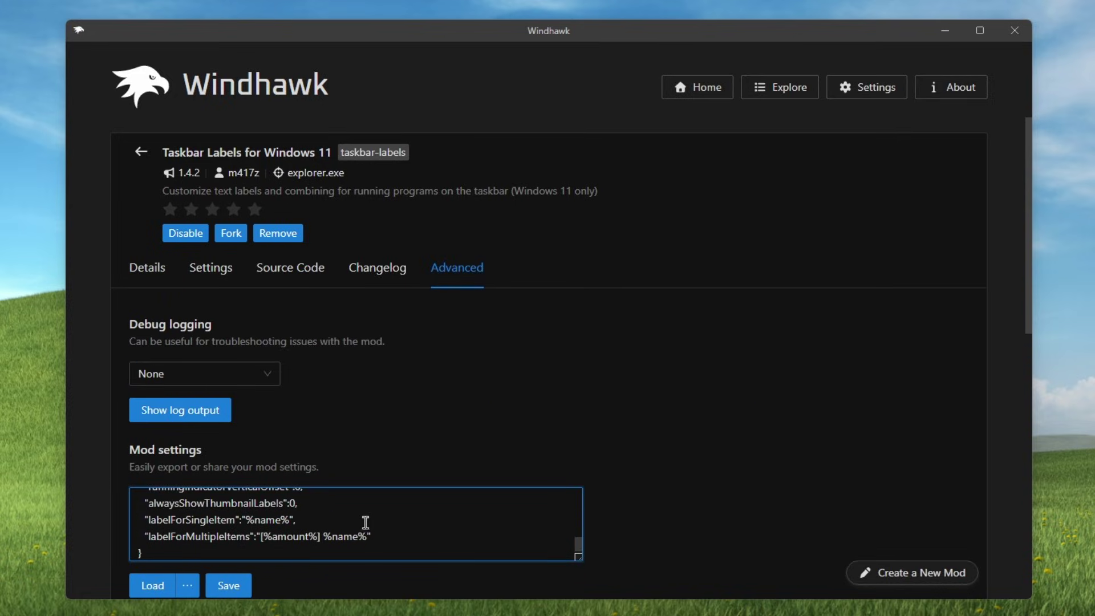
pyautogui.click(239, 580)
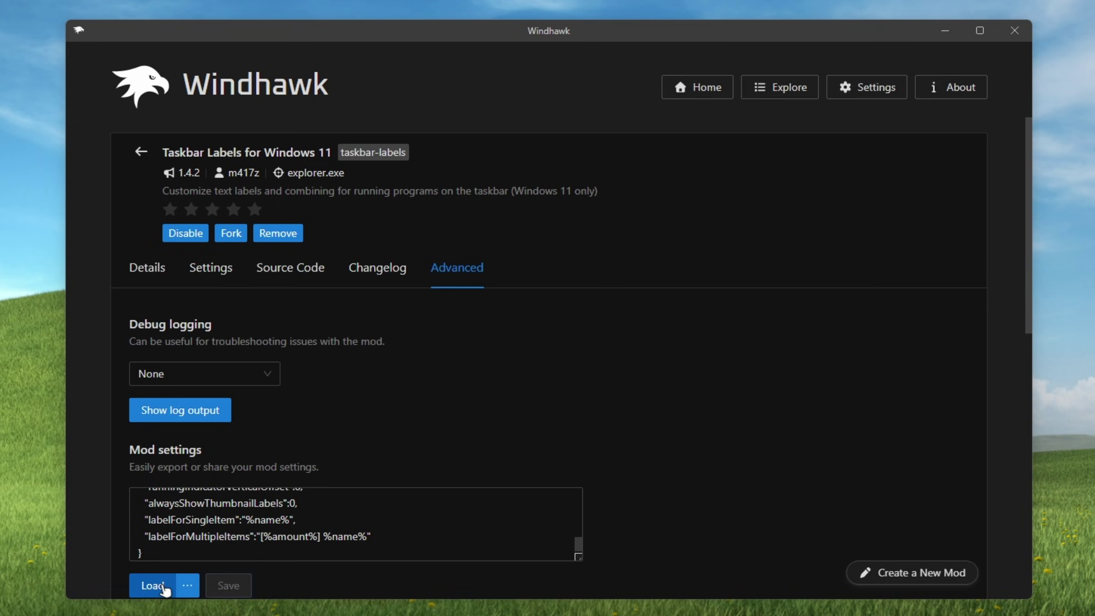
# Step: Reload the Taskbar Labels settings, and enable the Taskbar Clock Customization mod from the installed mods
pyautogui.click(154, 587)
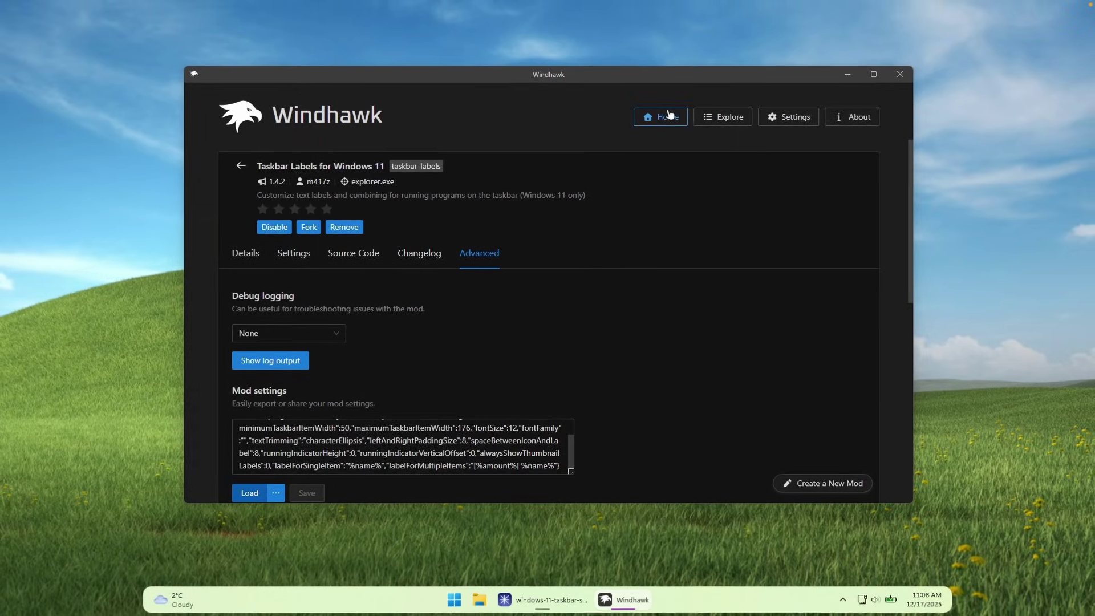
pyautogui.click(685, 97)
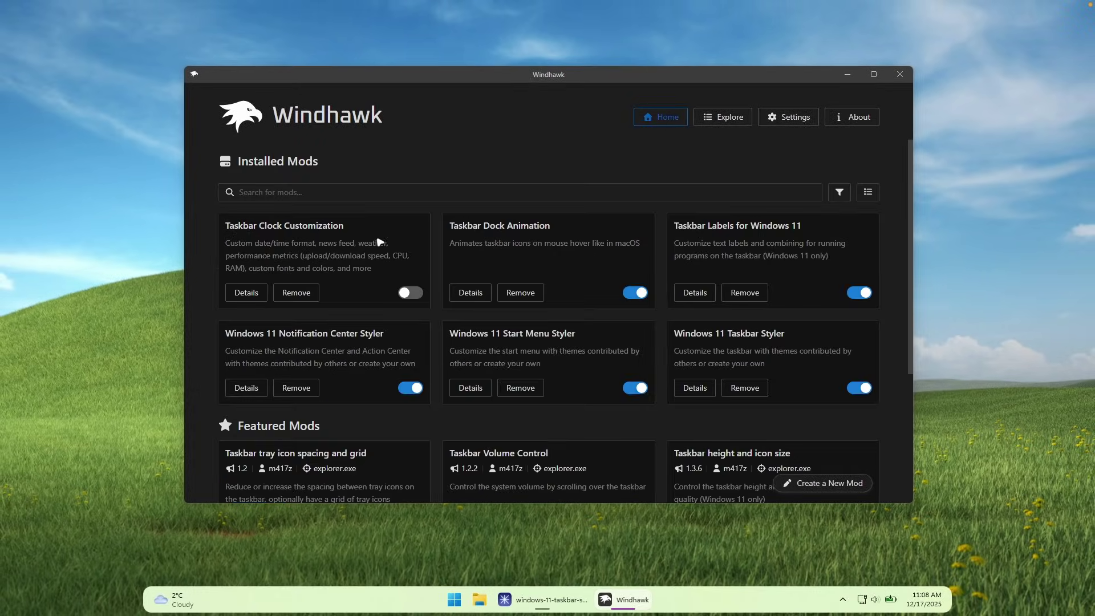
pyautogui.click(408, 293)
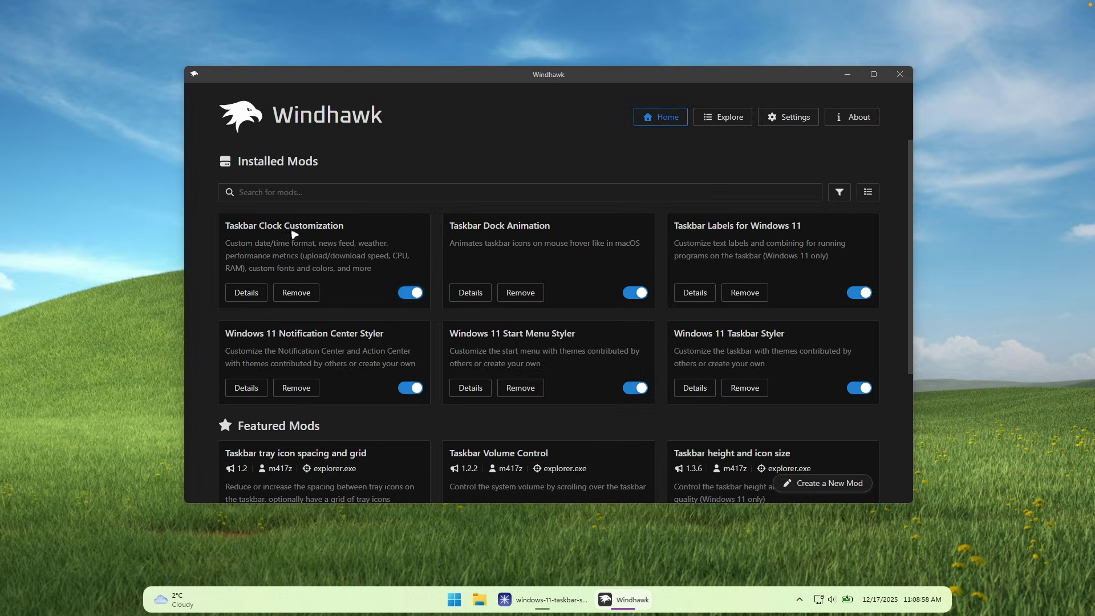
# Step: Open the details of the Taskbar Clock Customization mod and bring up its advanced mod settings
pyautogui.click(258, 294)
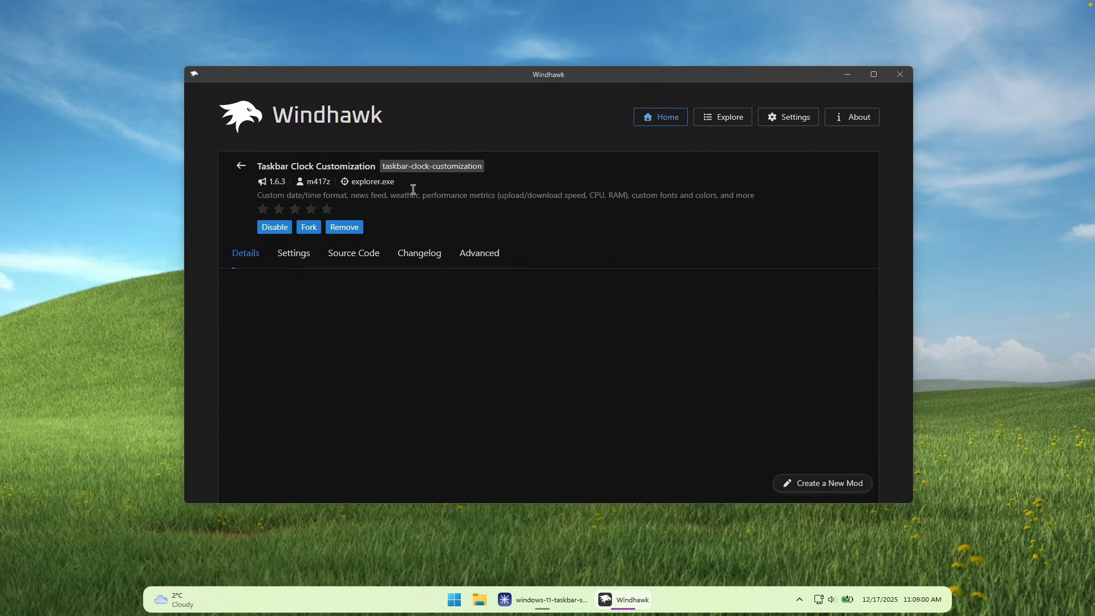
pyautogui.click(305, 253)
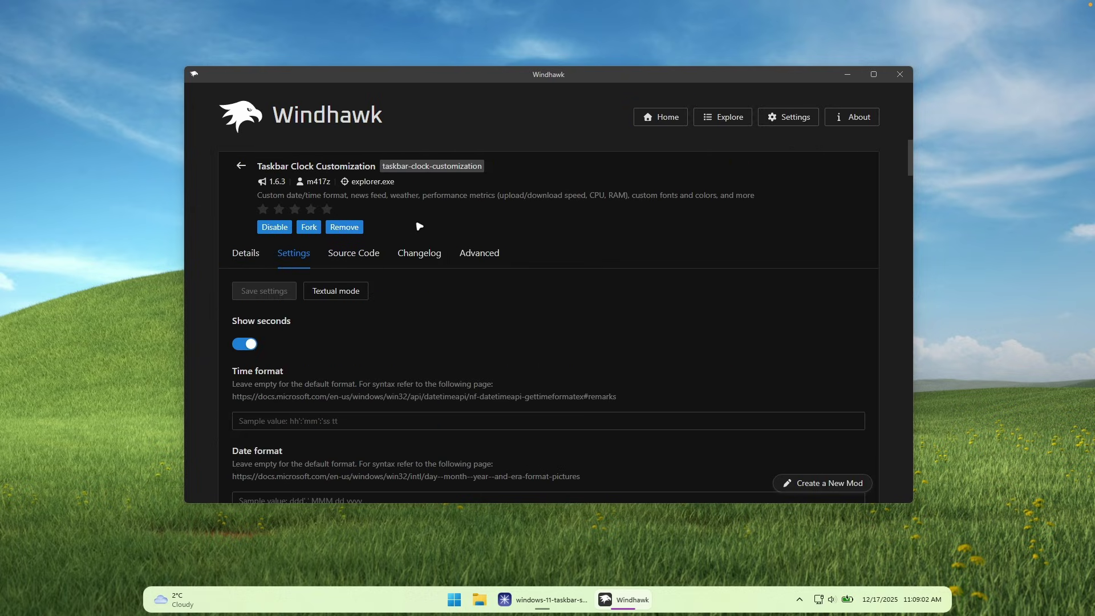
pyautogui.click(475, 253)
# Step: Switch to the Helium browser and copy the Taskbar Clock Customization JSON content from the Luminosity README, collapsing the Taskbar Labels block
pyautogui.click(542, 599)
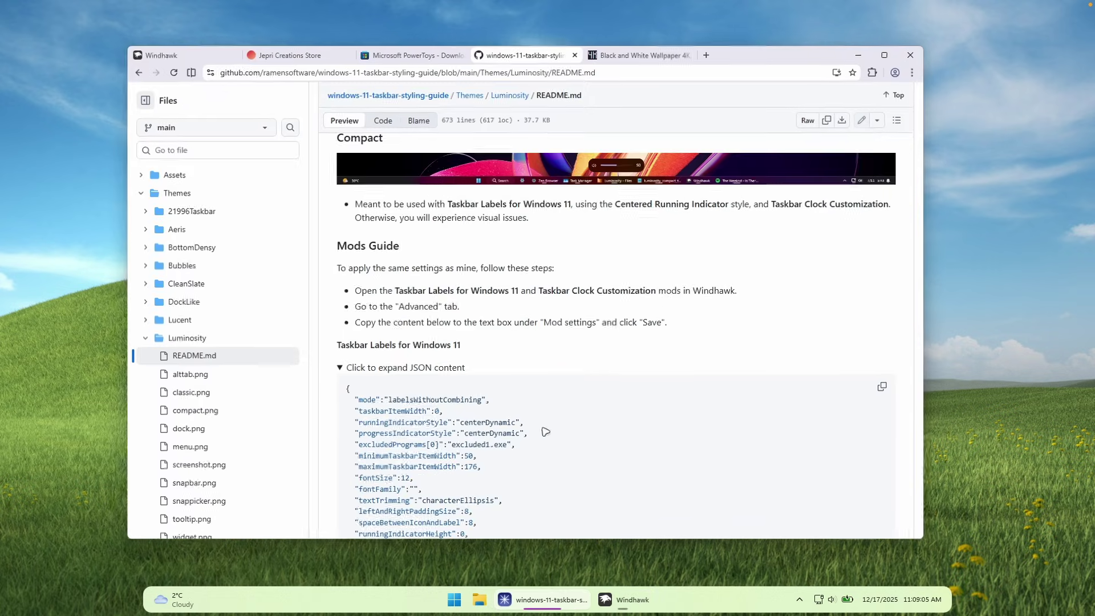
pyautogui.click(355, 370)
pyautogui.scroll(-3, 460, 231)
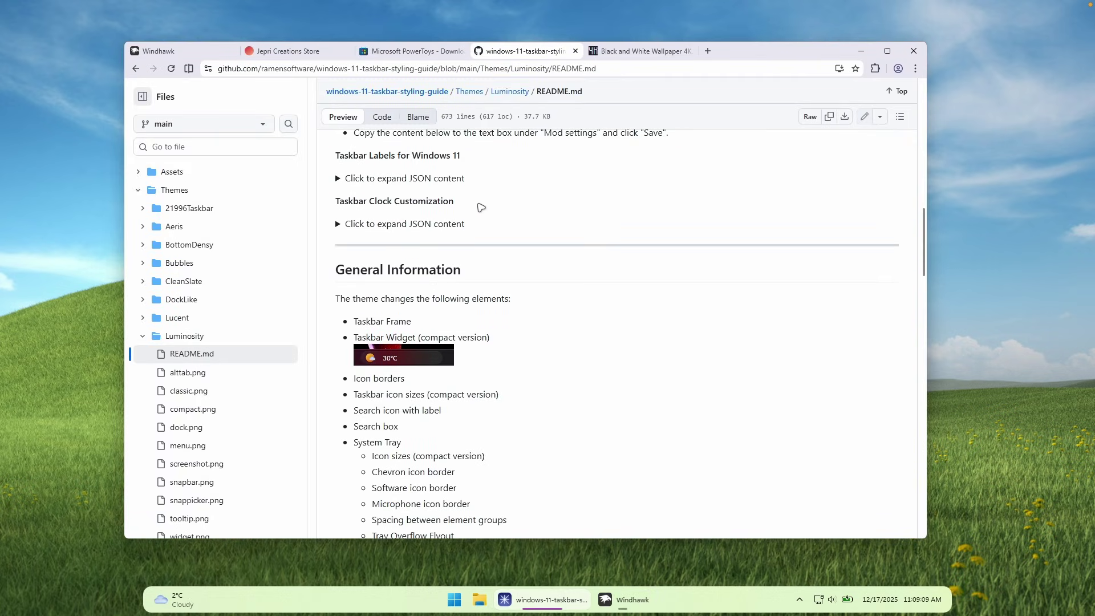
pyautogui.click(343, 227)
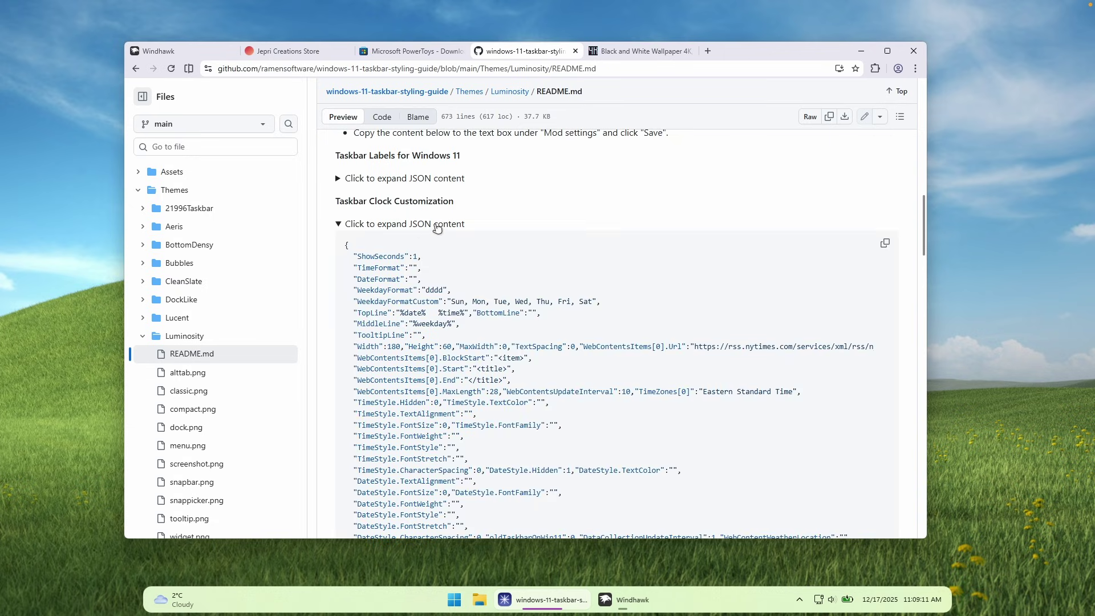
pyautogui.click(885, 244)
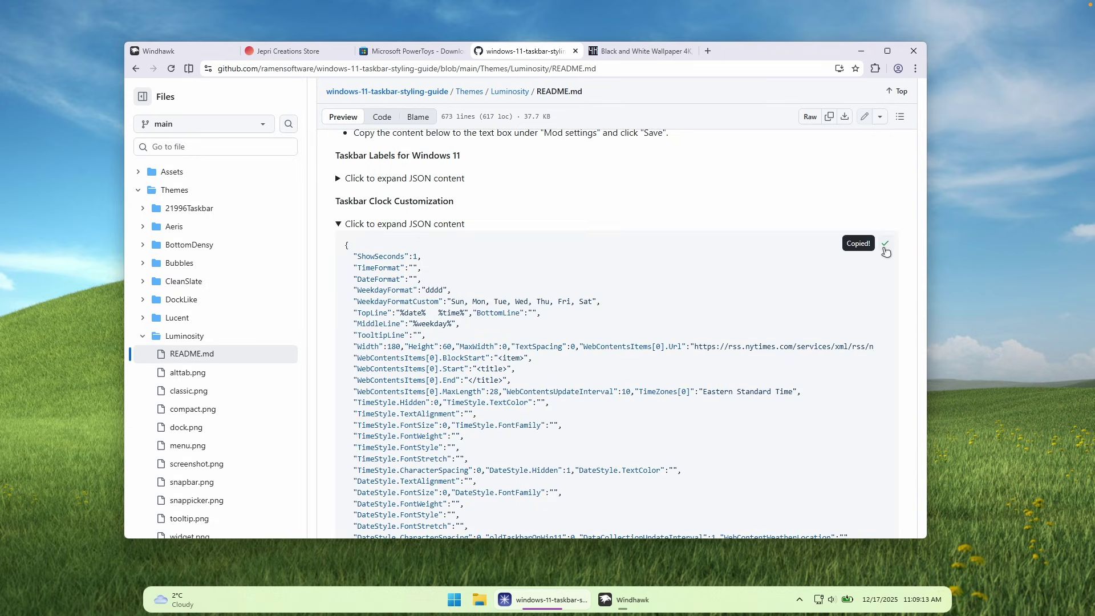
# Step: Back in Windhawk, replace the advanced mod settings of Taskbar Clock Customization with the copied JSON, save and reload them
pyautogui.click(624, 599)
pyautogui.click(417, 452)
pyautogui.hotkey('ctrl', 'a')
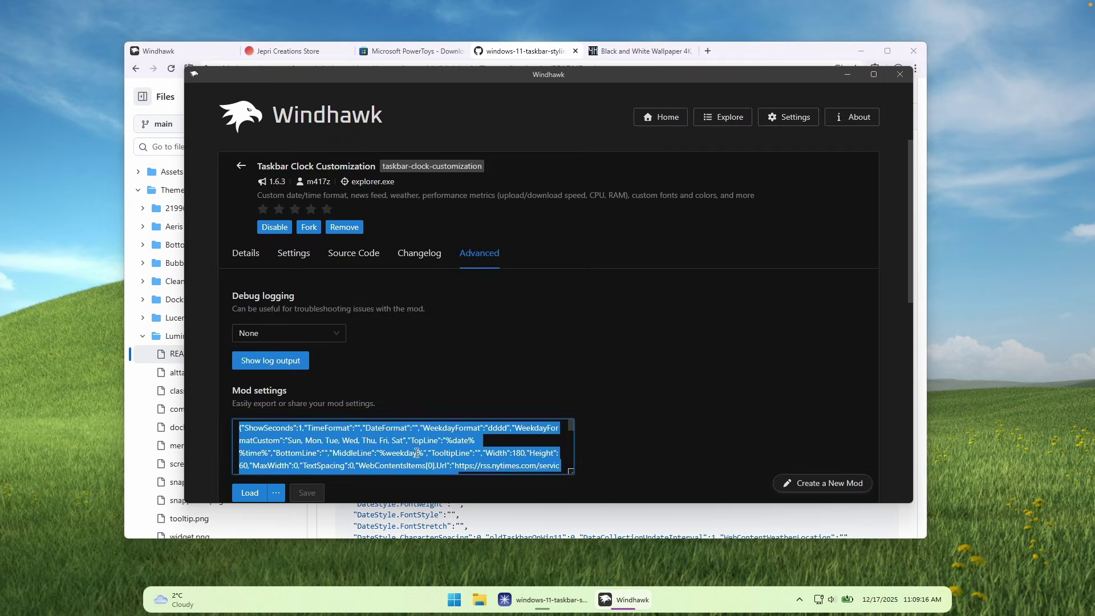
pyautogui.hotkey('ctrl', 'v')
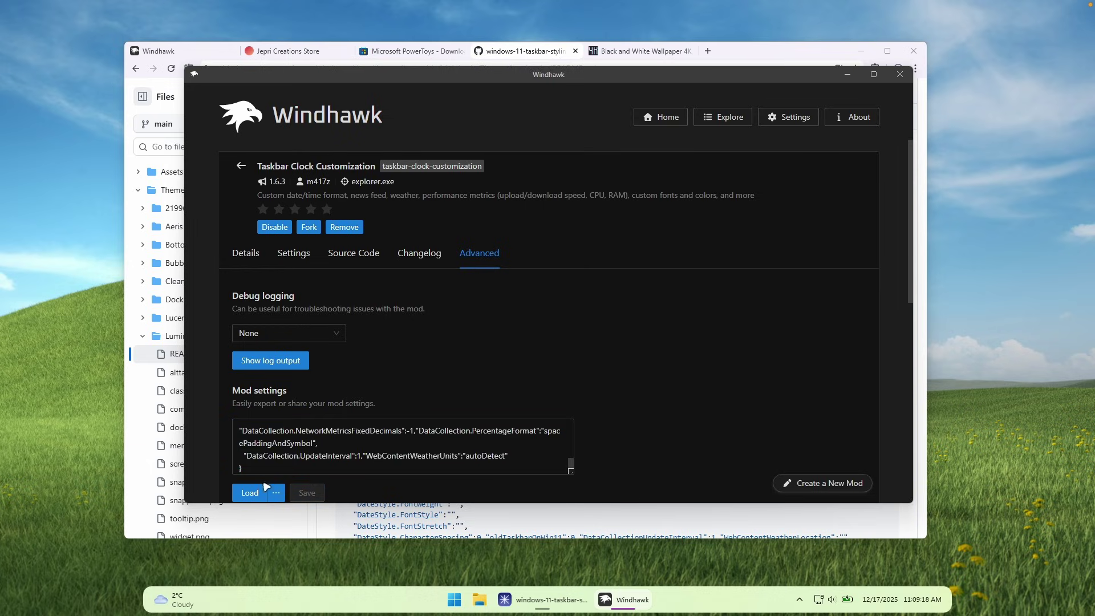
pyautogui.click(262, 493)
pyautogui.moveTo(923, 600)
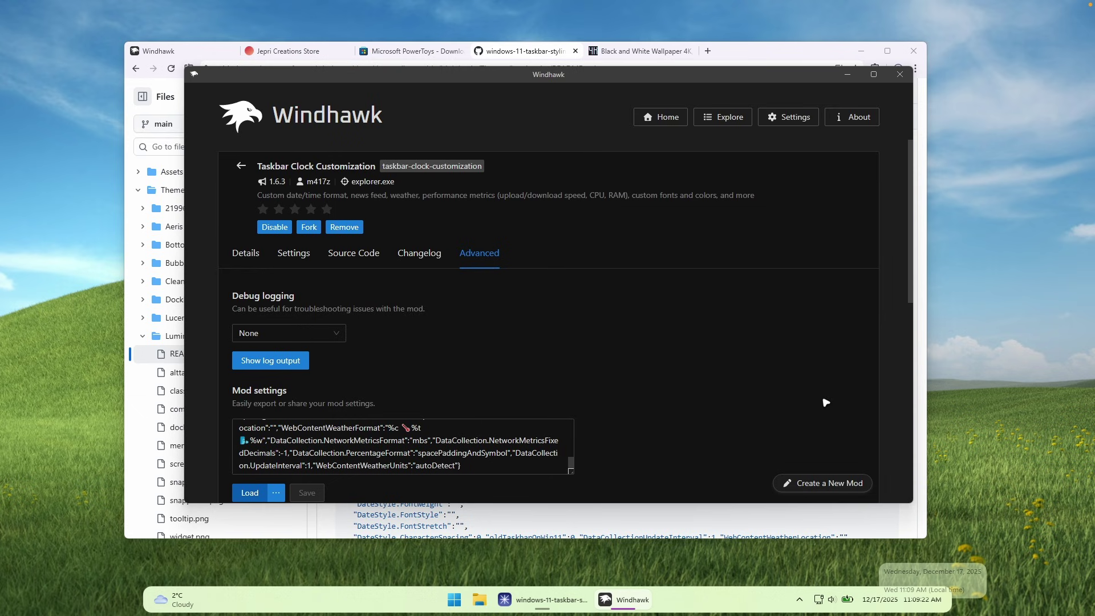
# Step: Minimize the Windhawk and Helium windows to clear the desktop
pyautogui.click(660, 118)
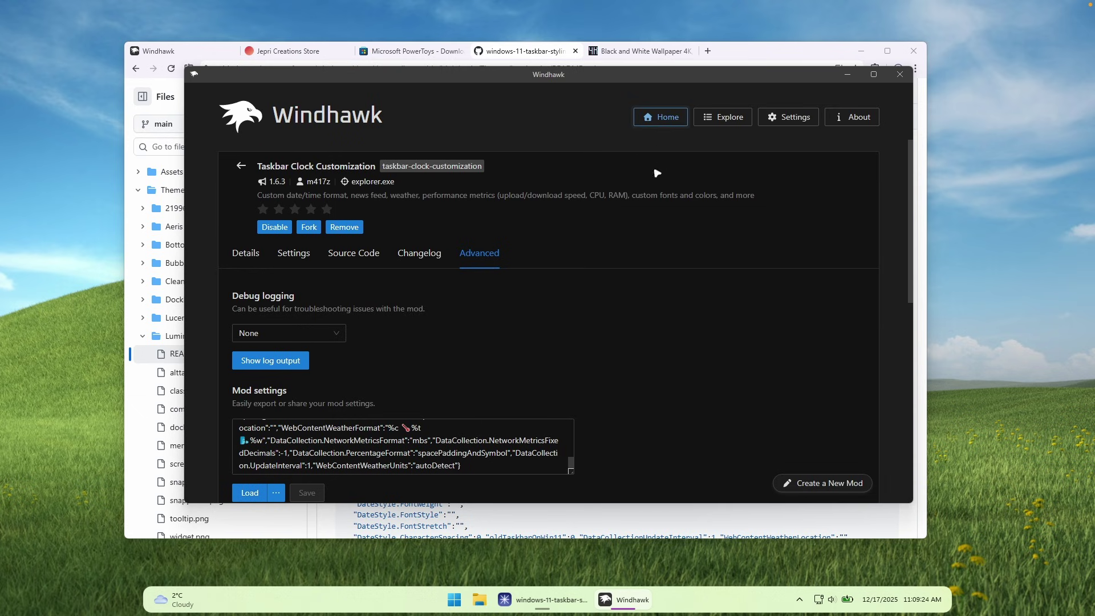
pyautogui.click(848, 74)
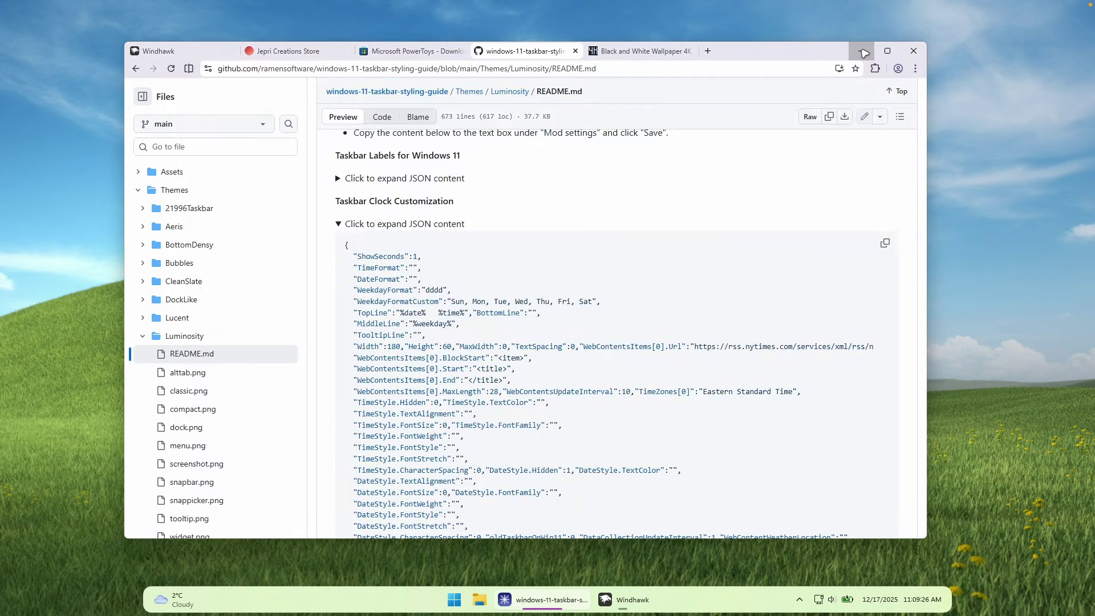
pyautogui.click(862, 50)
# Step: Open the Start menu and the notification center to examine their restyled look, and close them
pyautogui.click(455, 599)
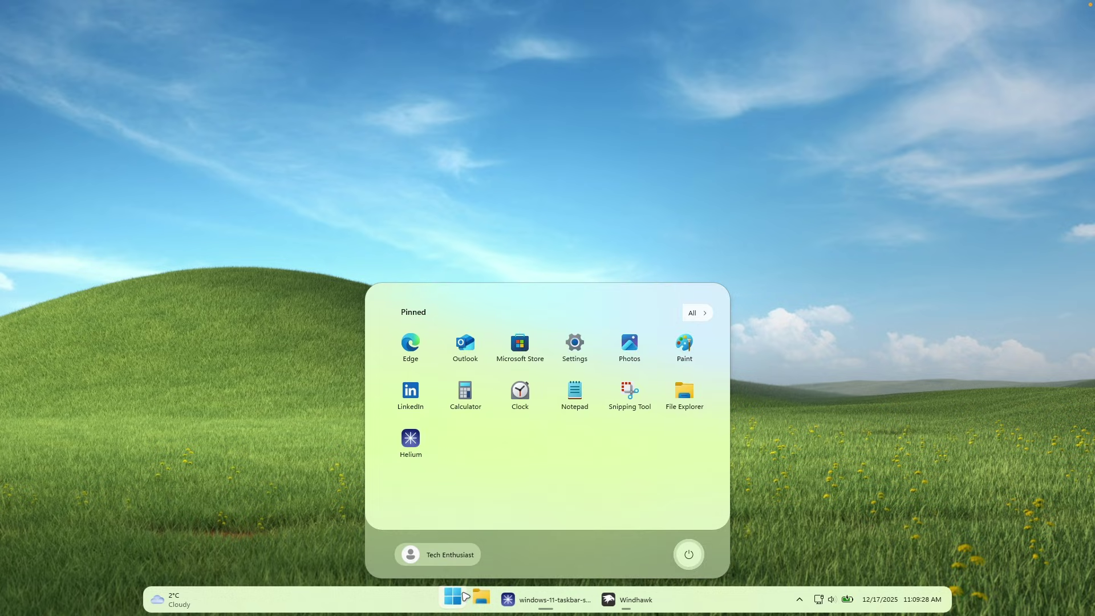
pyautogui.click(455, 599)
pyautogui.click(455, 599)
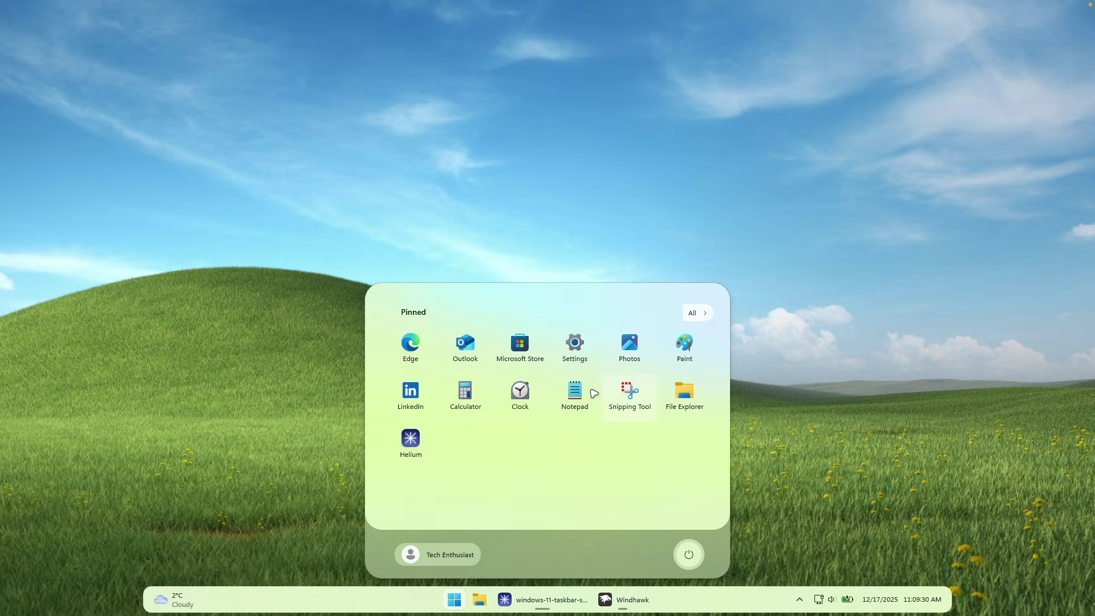
pyautogui.click(903, 599)
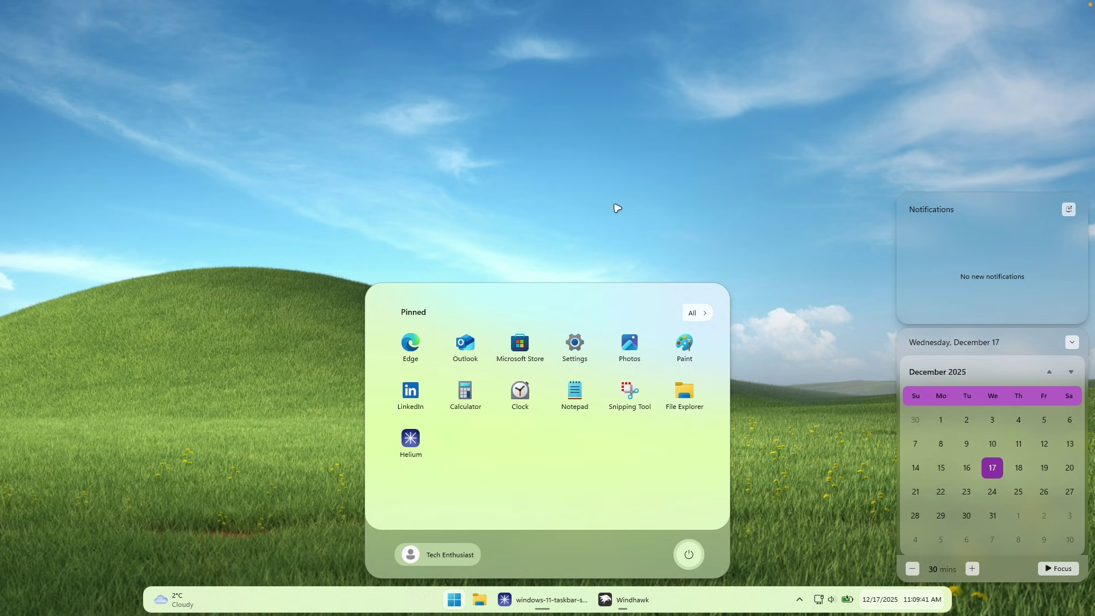
pyautogui.click(597, 212)
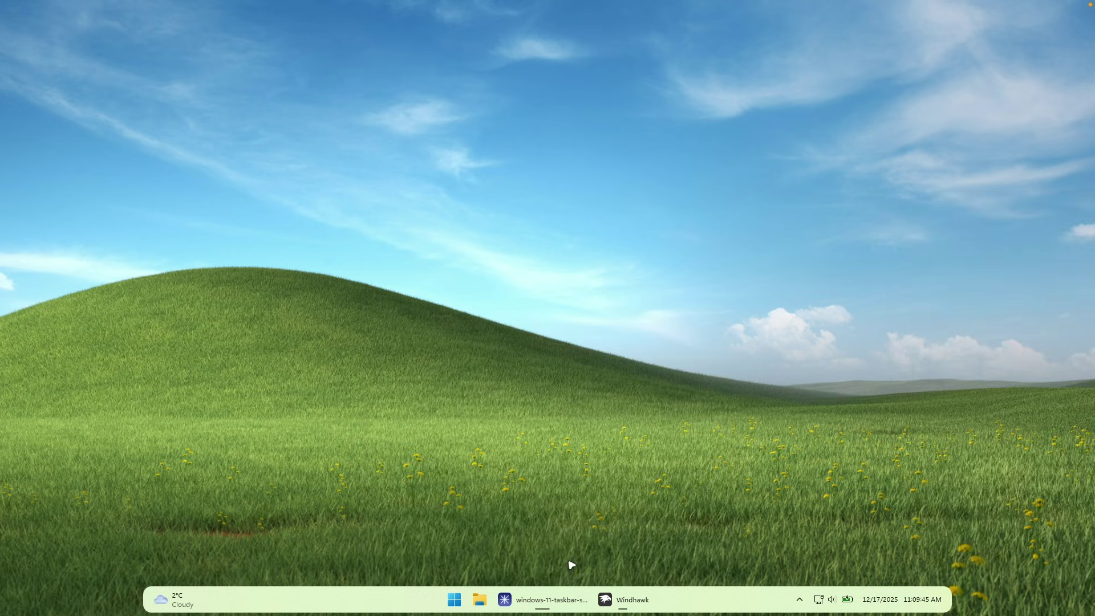
# Step: In Helium, download the Black and White Landscape Wallpaper in 4K (3840x2160) from 4K Wallpapers and show the file in its folder
pyautogui.click(528, 598)
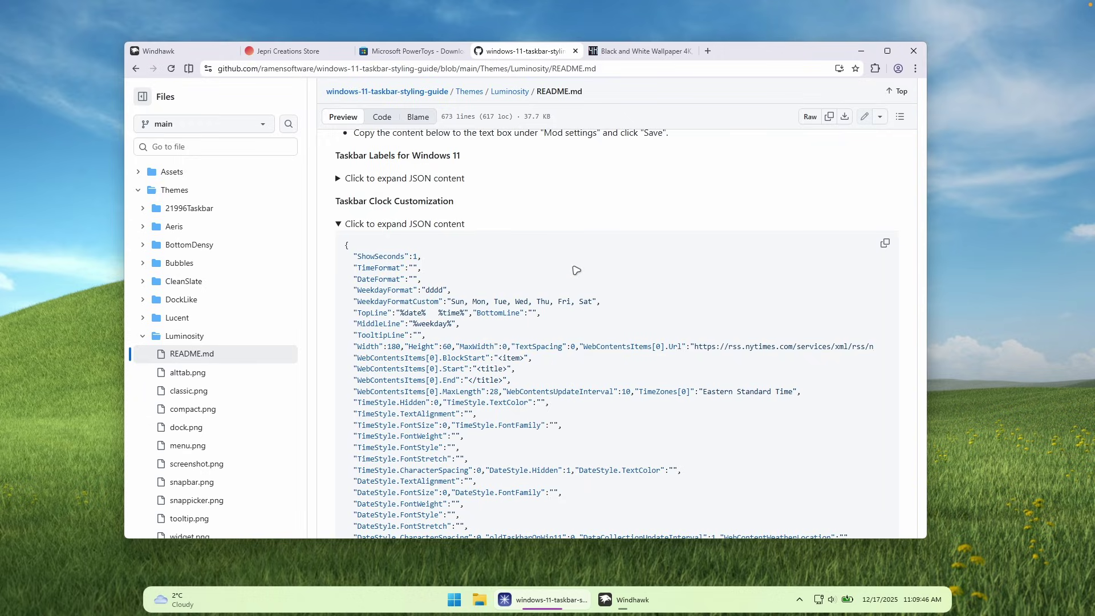
pyautogui.click(638, 51)
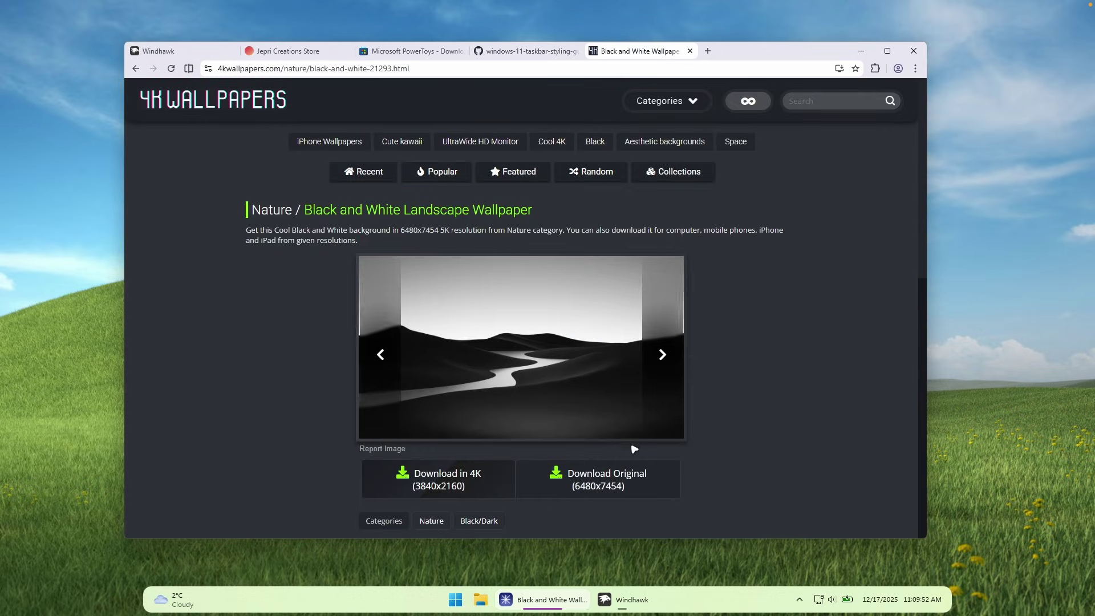
pyautogui.click(451, 484)
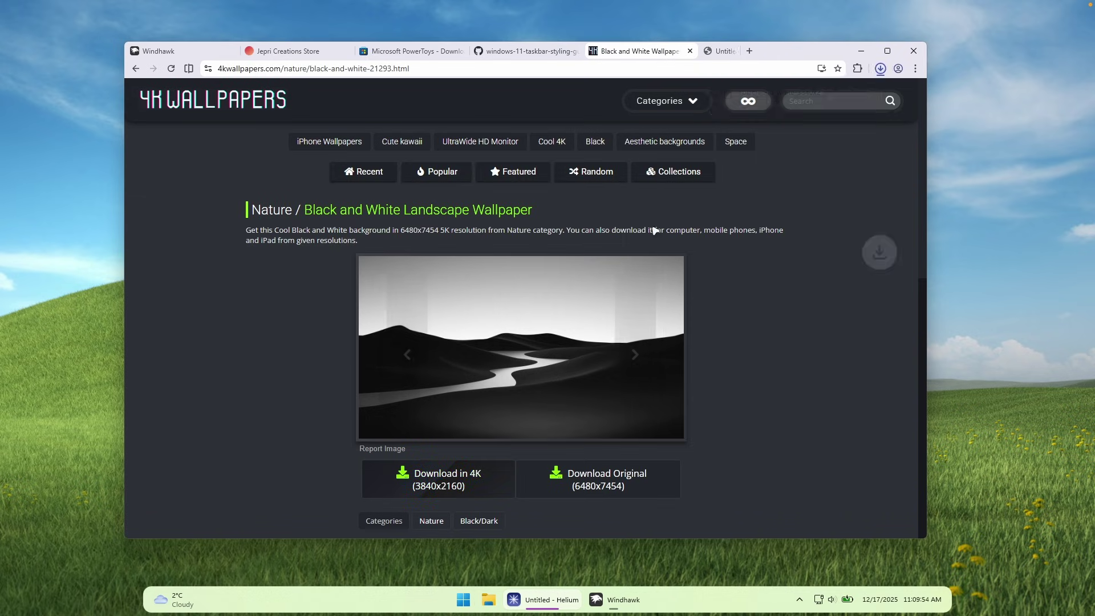
pyautogui.click(849, 96)
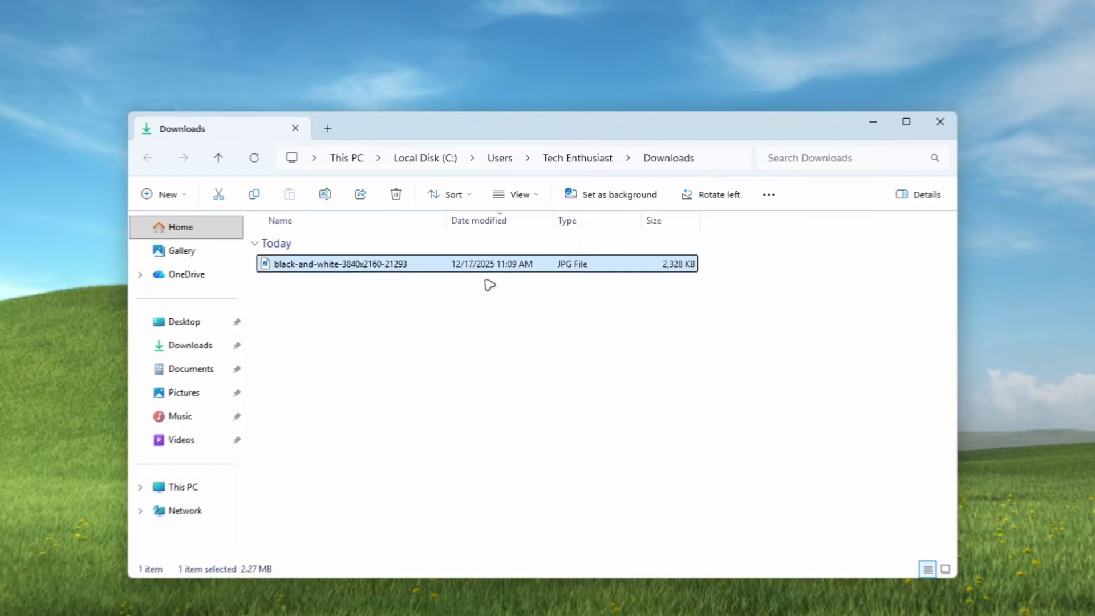
# Step: Set black-and-white-3840x2160-21293 as the desktop background and, through the Photos app, as the lock screen image, and clear both windows away
pyautogui.click(615, 197)
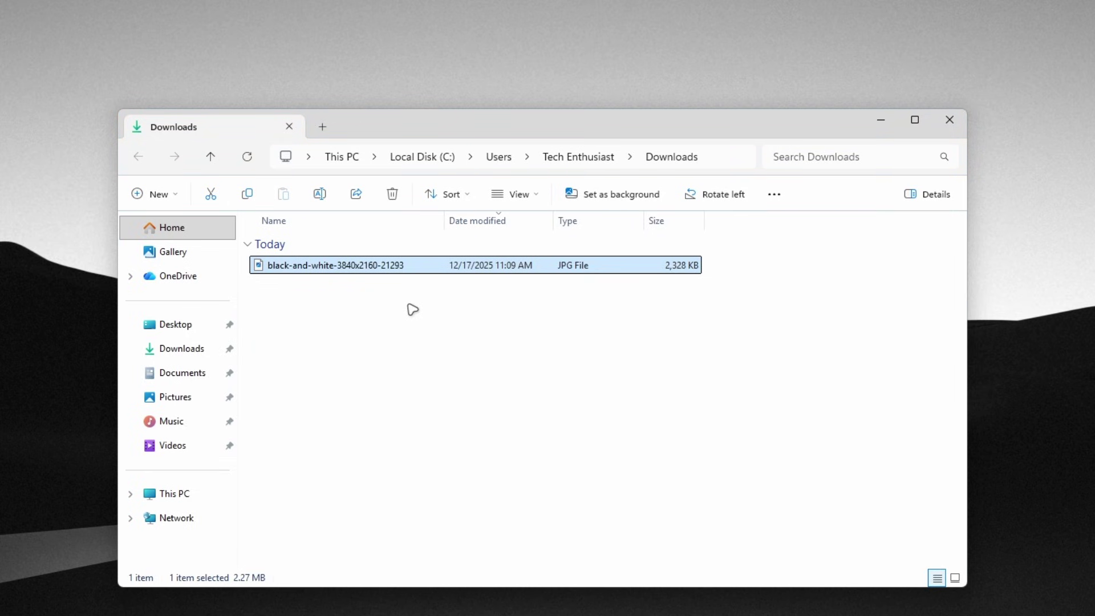
pyautogui.doubleClick(396, 265)
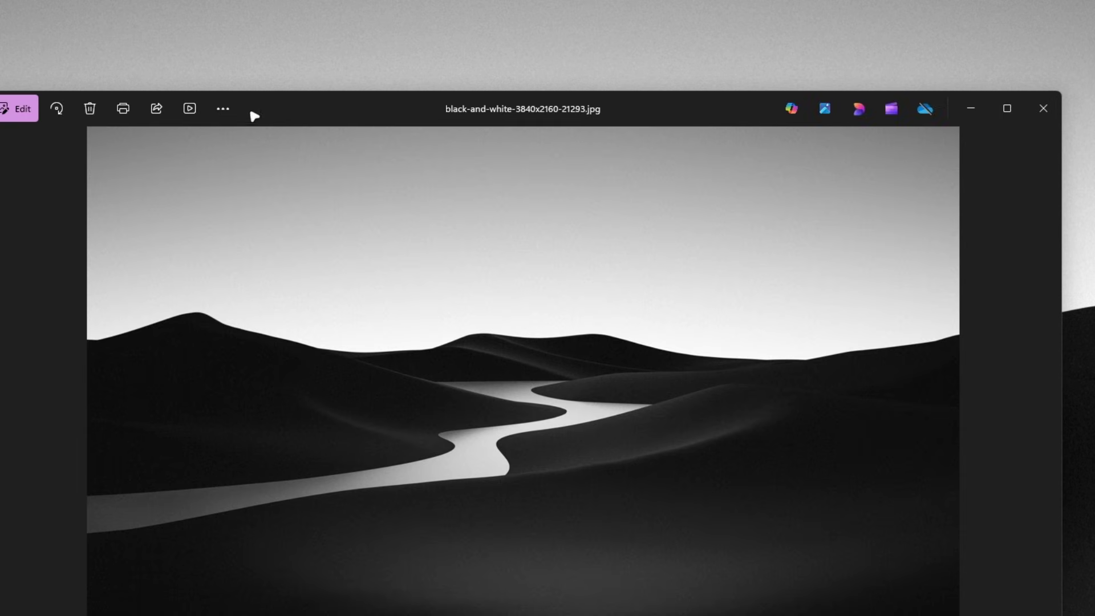
pyautogui.click(223, 109)
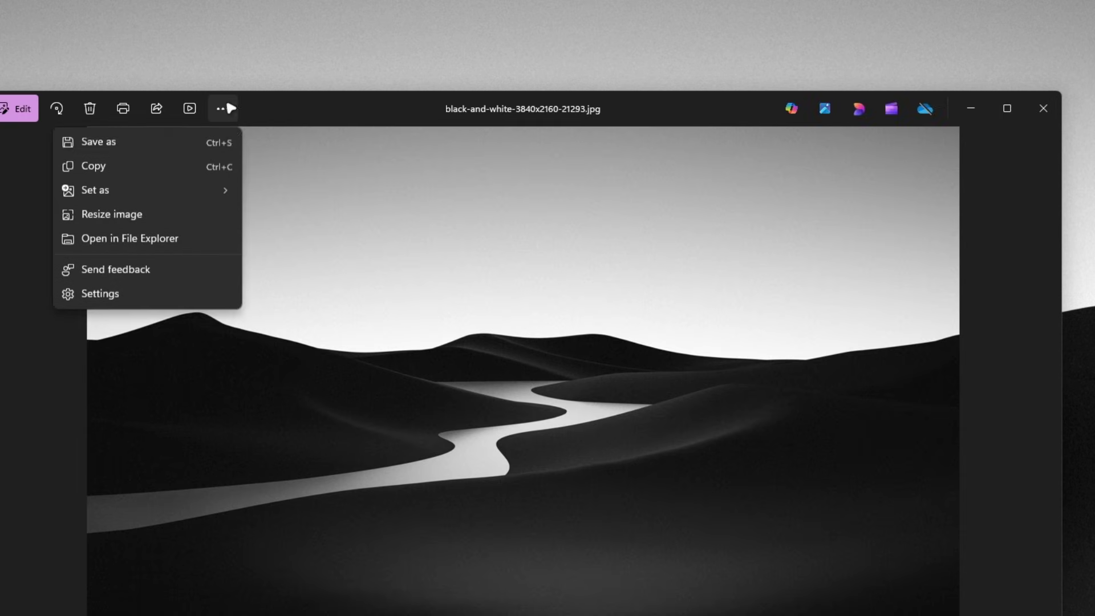
pyautogui.moveTo(110, 196)
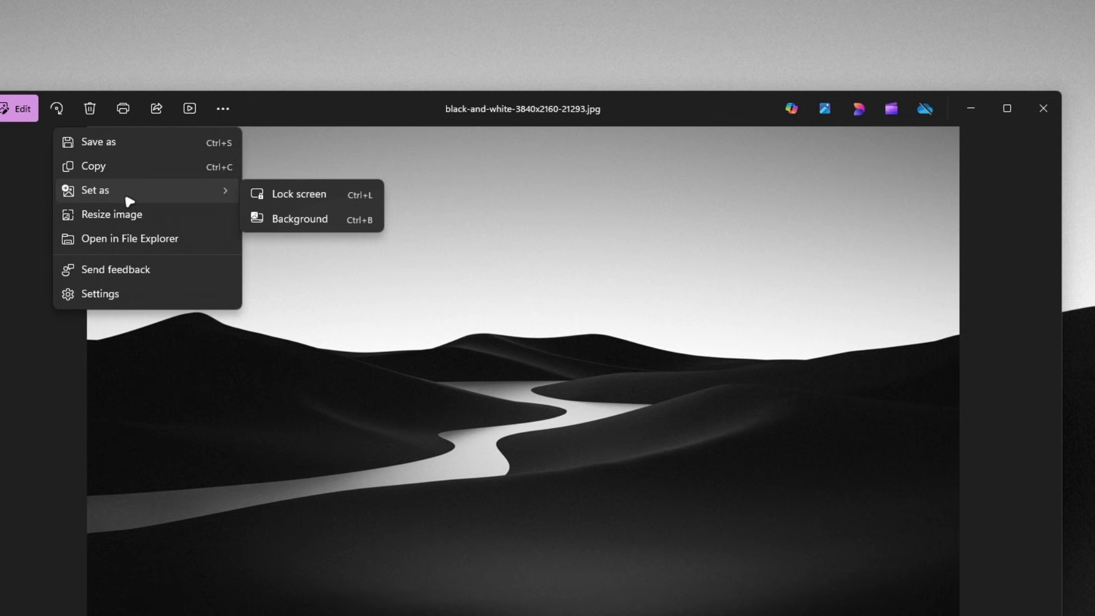
pyautogui.click(327, 196)
pyautogui.click(1044, 108)
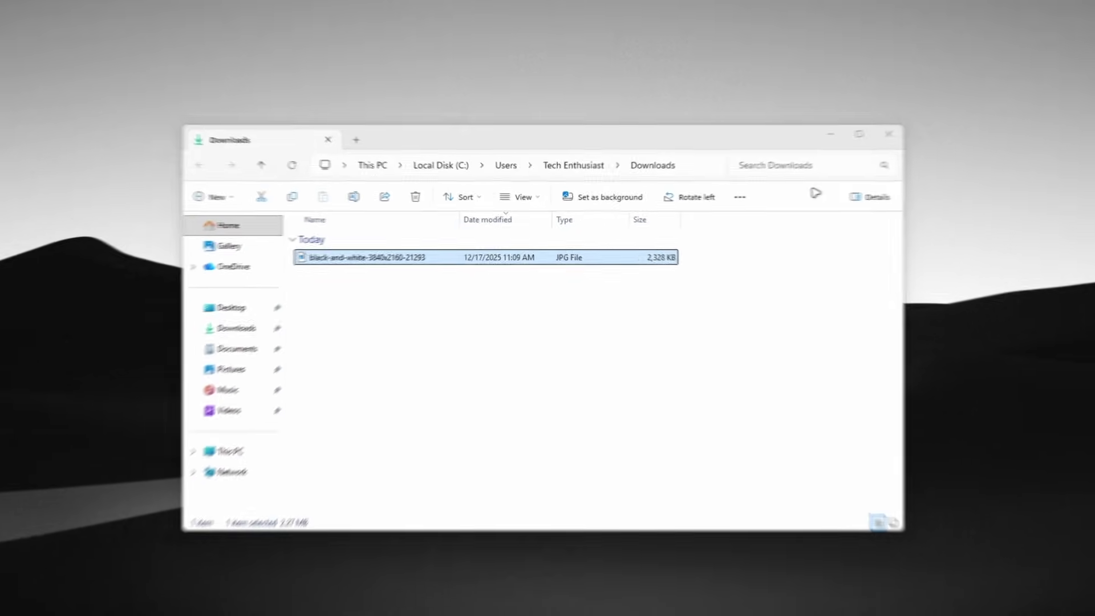
pyautogui.click(881, 120)
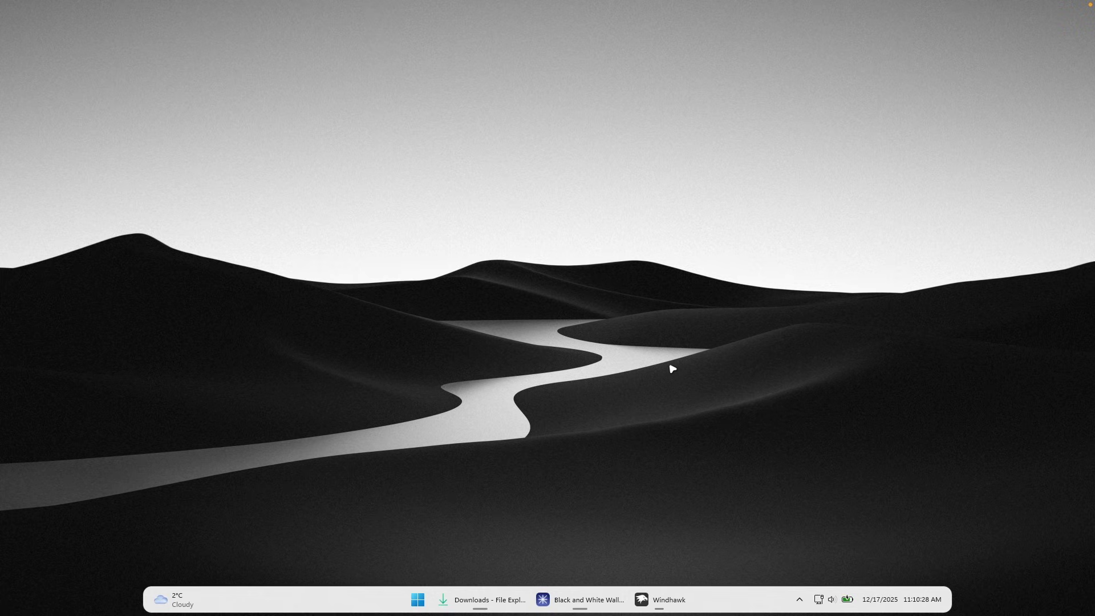
# Step: In the Windows Settings app, change the color mode to Dark under Personalization's Colors
pyautogui.click(416, 591)
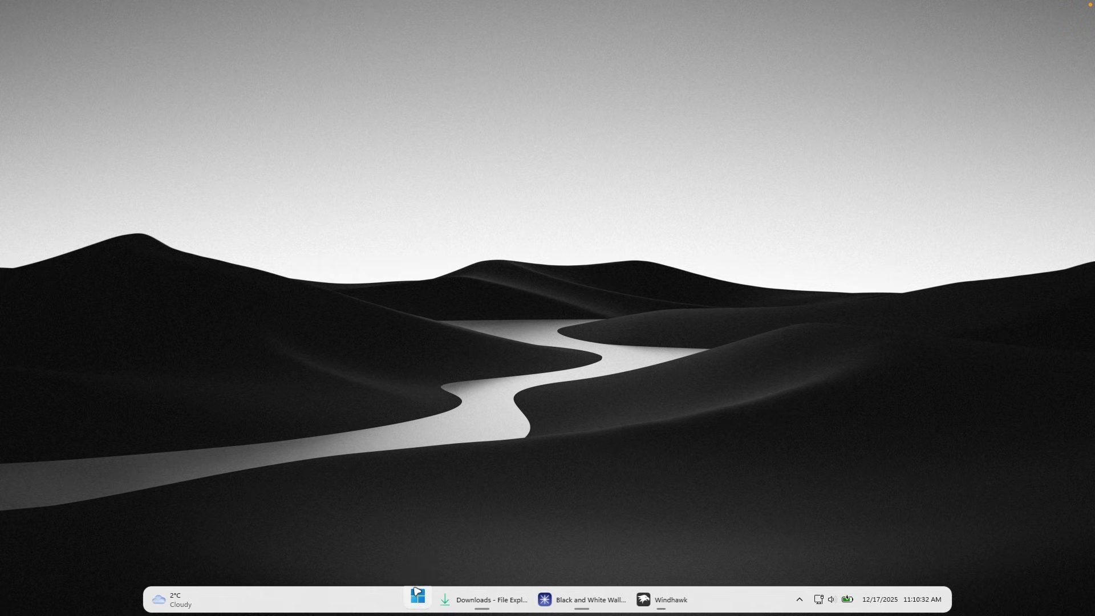
pyautogui.click(587, 346)
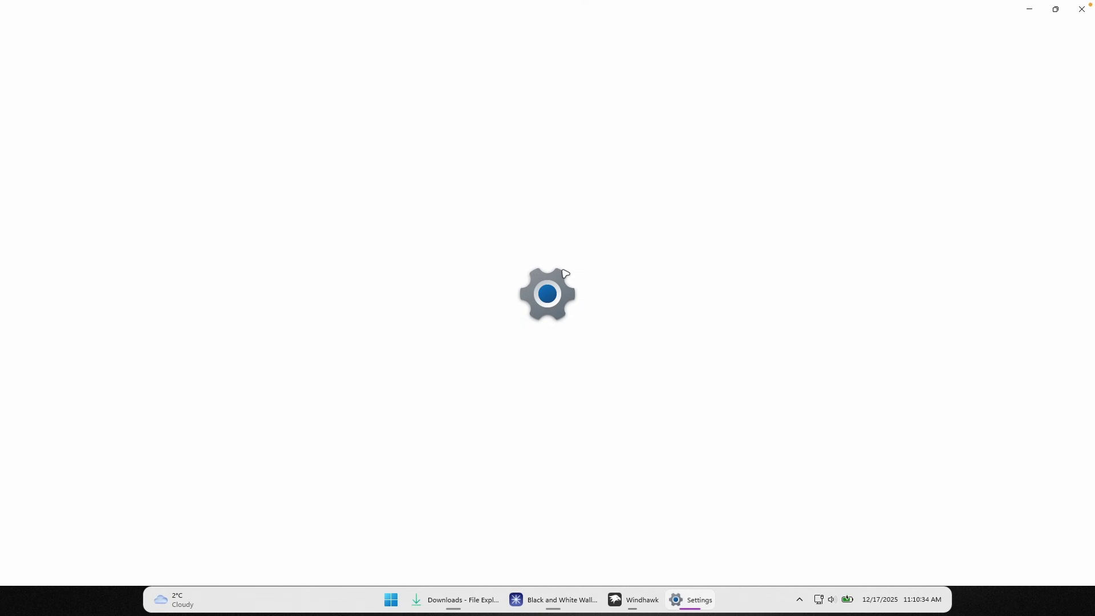
pyautogui.click(100, 164)
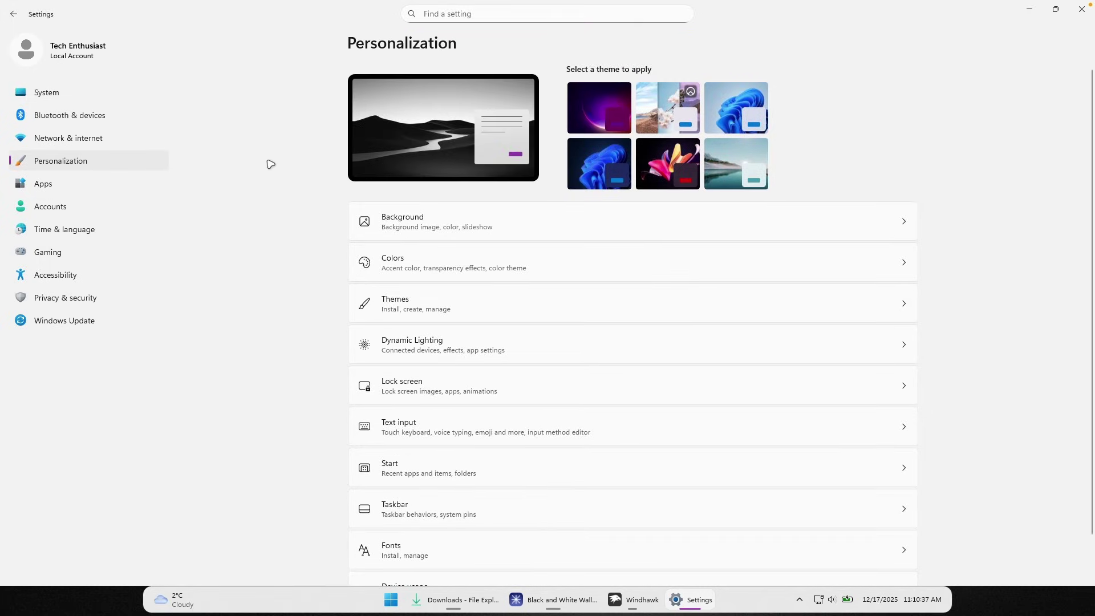
pyautogui.click(520, 272)
pyautogui.click(866, 204)
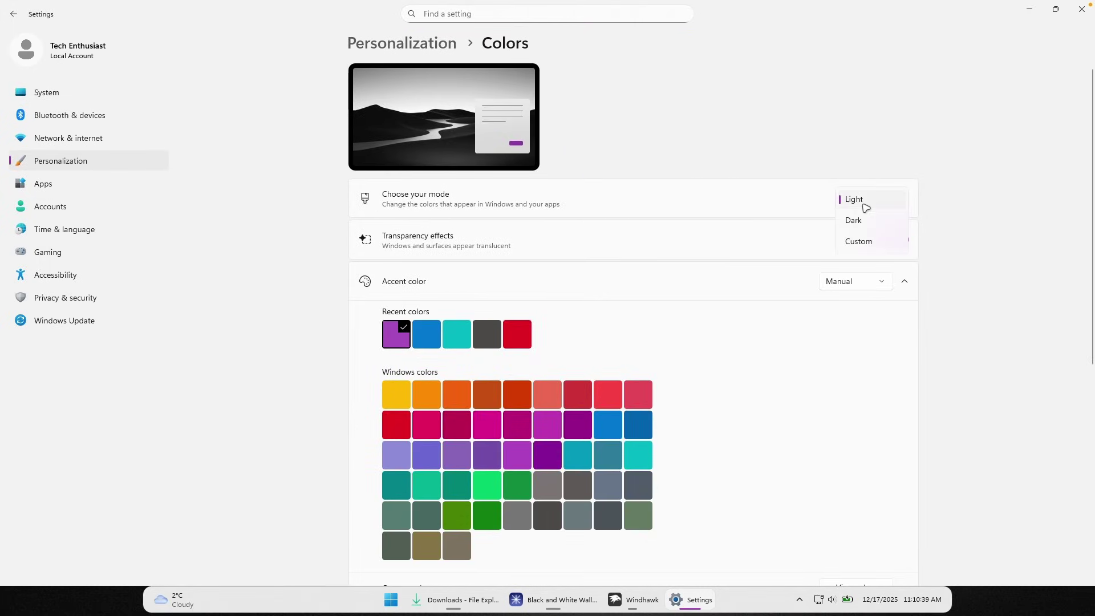
pyautogui.click(873, 222)
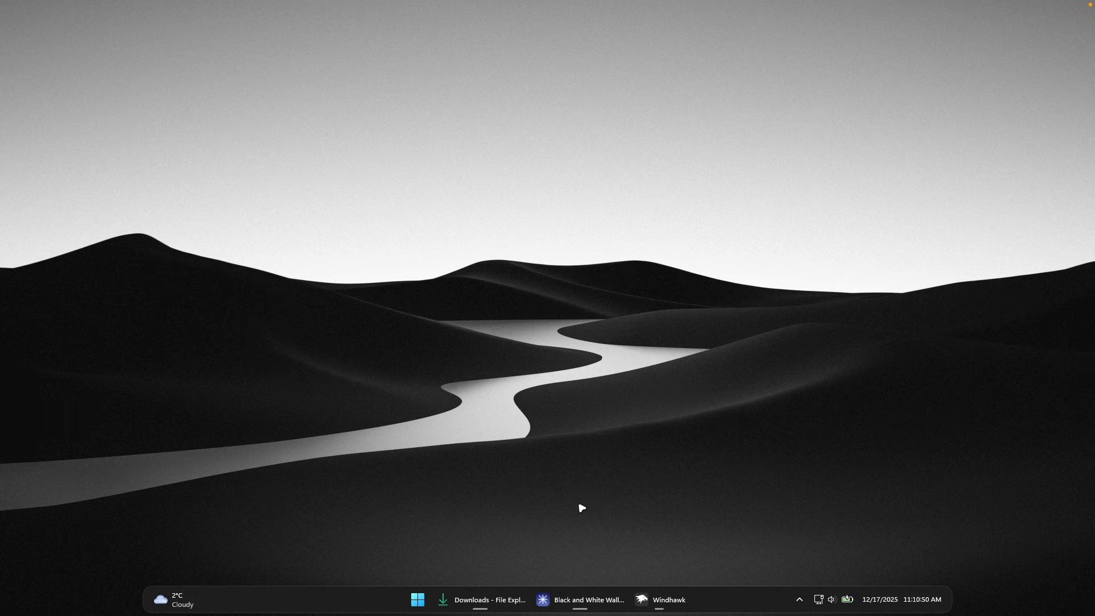
# Step: In Helium, bring up the Microsoft PowerToys page and open its listing in the Microsoft Store
pyautogui.click(605, 599)
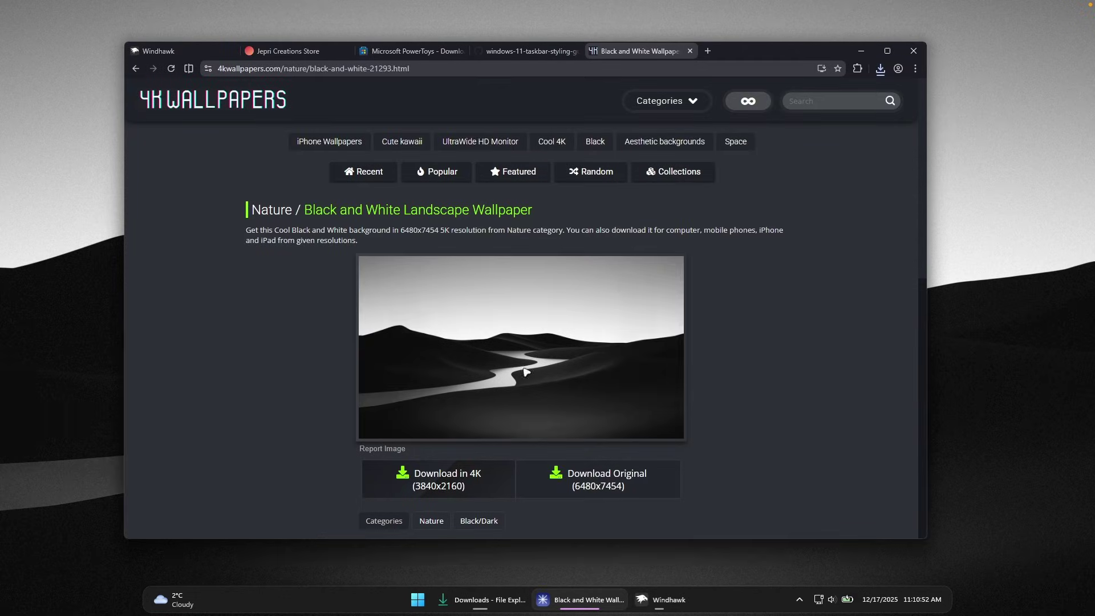
pyautogui.click(408, 51)
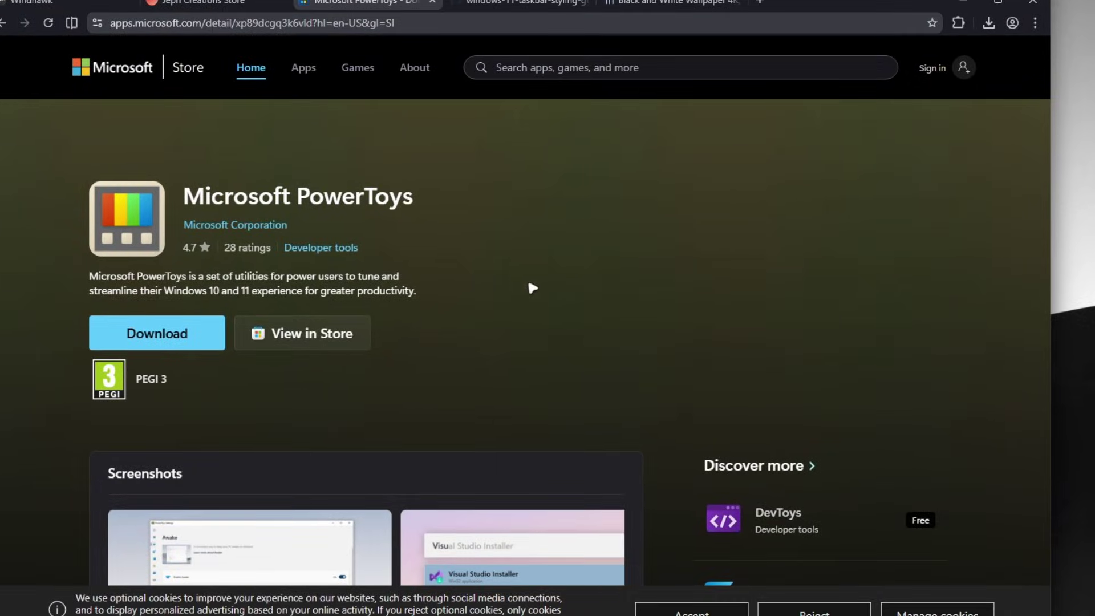
pyautogui.click(313, 342)
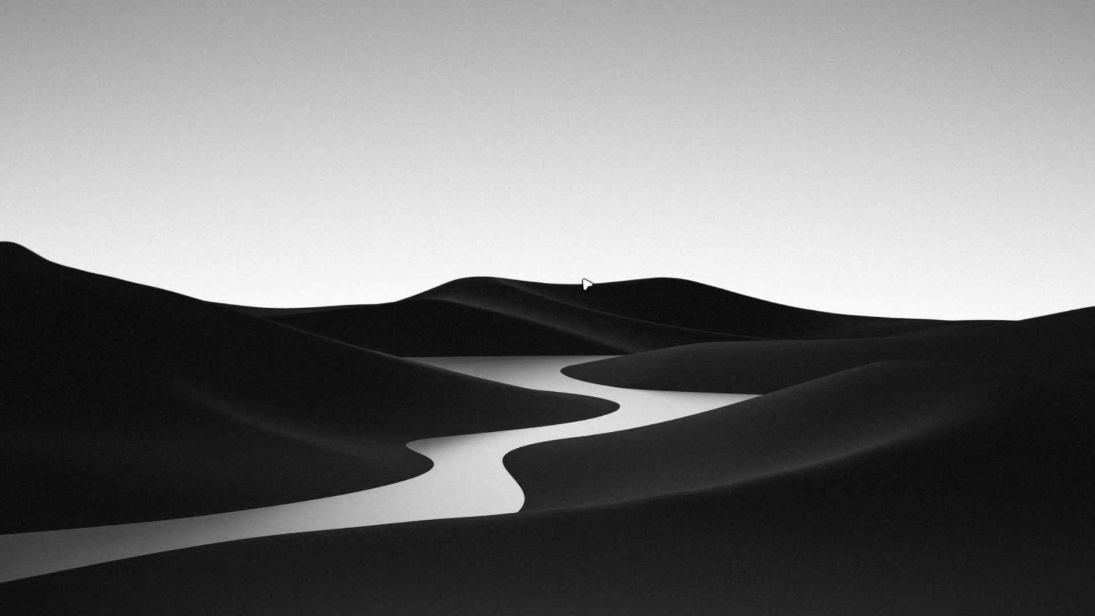
# Step: Open the Command Palette, look through its built-in commands, and launch Microsoft Edge by searching for "edge"
pyautogui.press('super+alt+space')
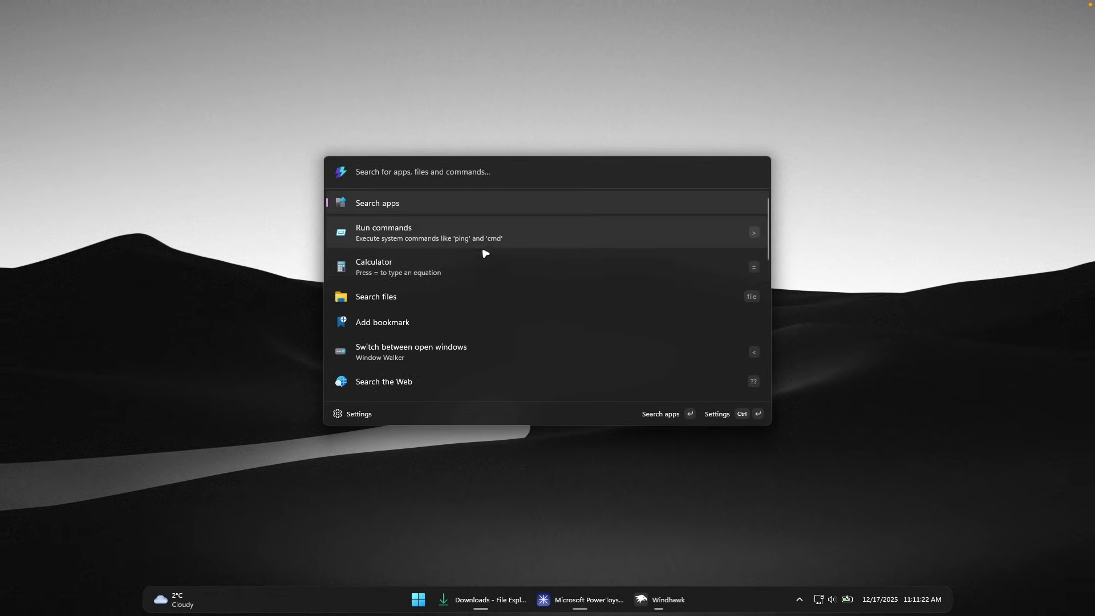
pyautogui.scroll(-5, 490, 286)
pyautogui.scroll(5, 499, 315)
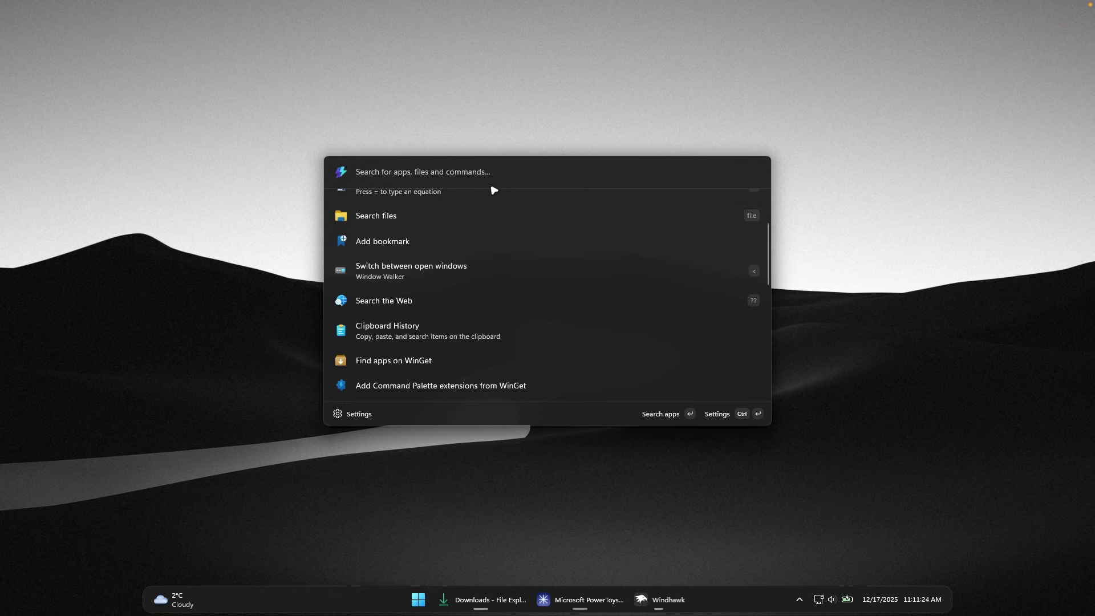
pyautogui.scroll(3, 531, 247)
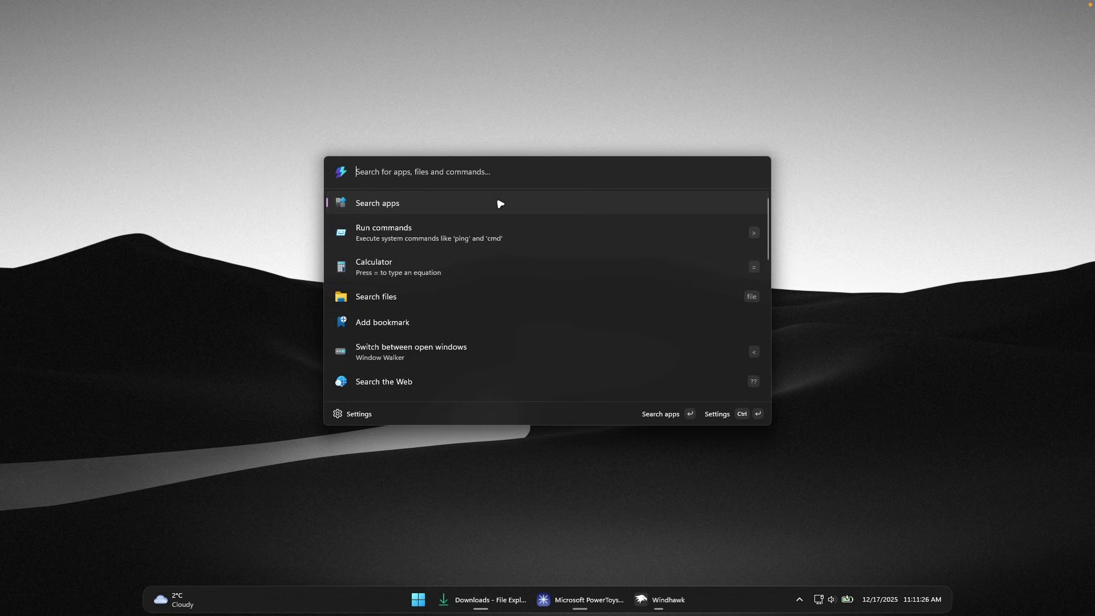
pyautogui.write('edge')
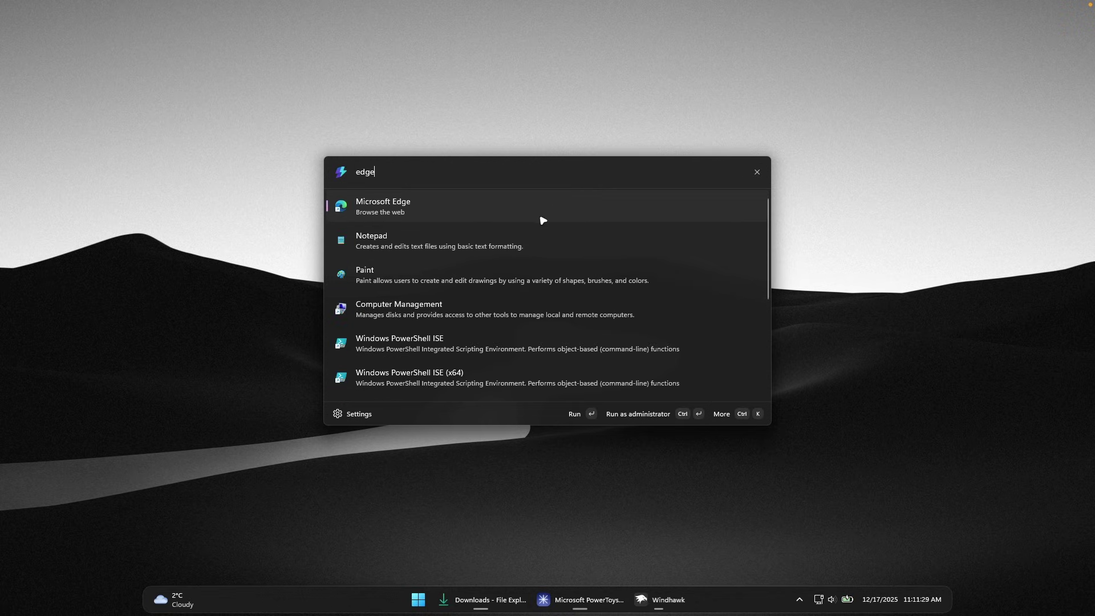
pyautogui.press('Return')
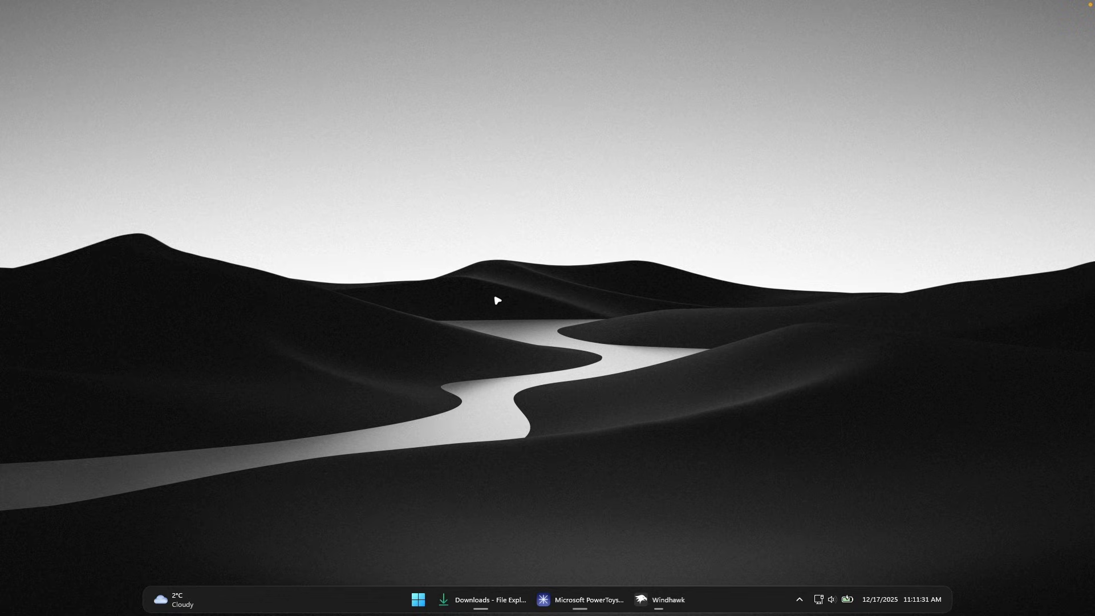
# Step: In File Explorer's Downloads folder, preview black-and-white-3840x2160-21293 with Peek, check its file details, and close the preview
pyautogui.click(491, 599)
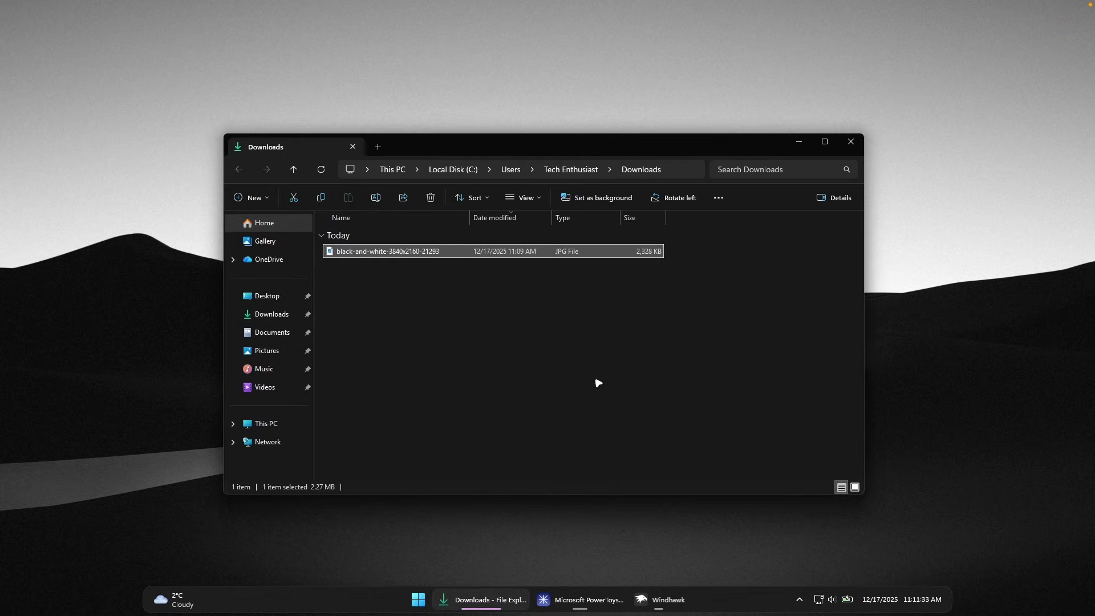
pyautogui.click(456, 251)
pyautogui.hotkey('ctrl', 'space')
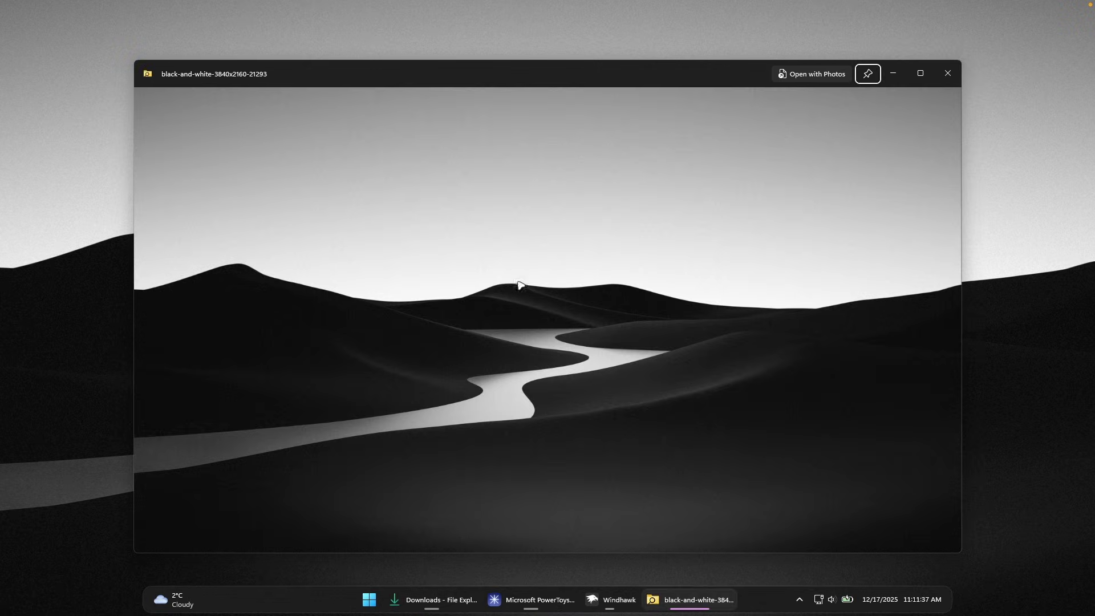
pyautogui.moveTo(617, 231)
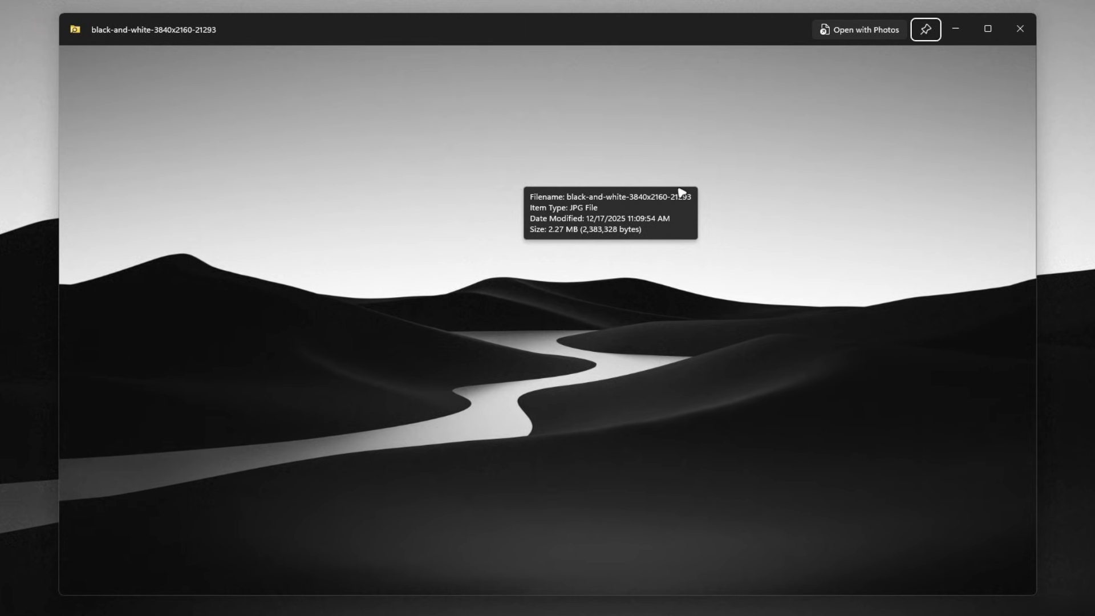
pyautogui.press('Escape')
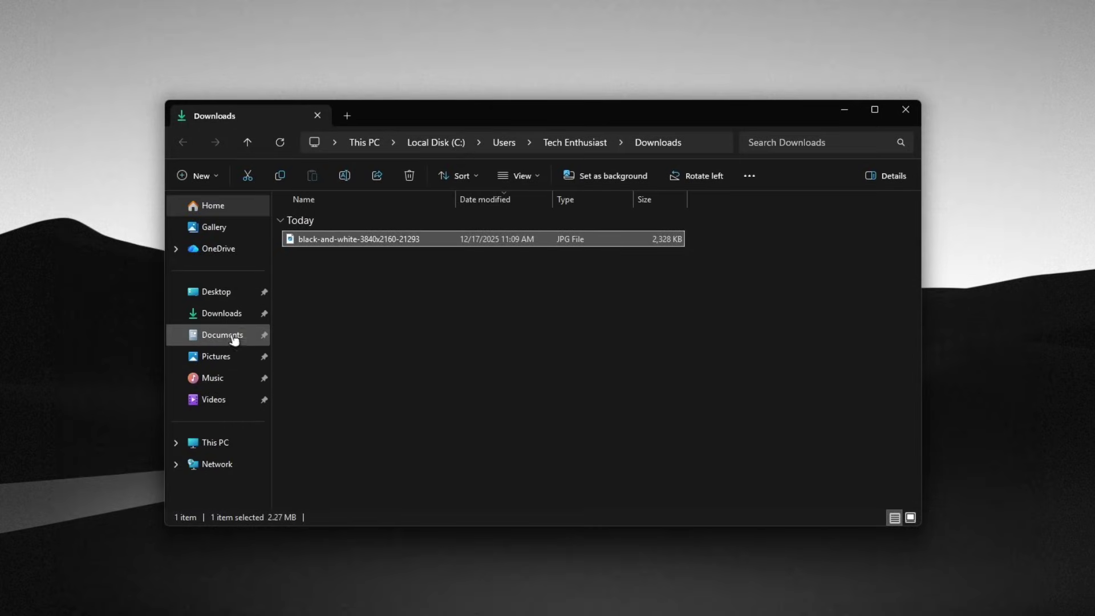
# Step: Preview the contents of the zipped cursor-concept-3-free archive in the Documents folder with Peek and close the preview
pyautogui.click(236, 335)
pyautogui.click(471, 236)
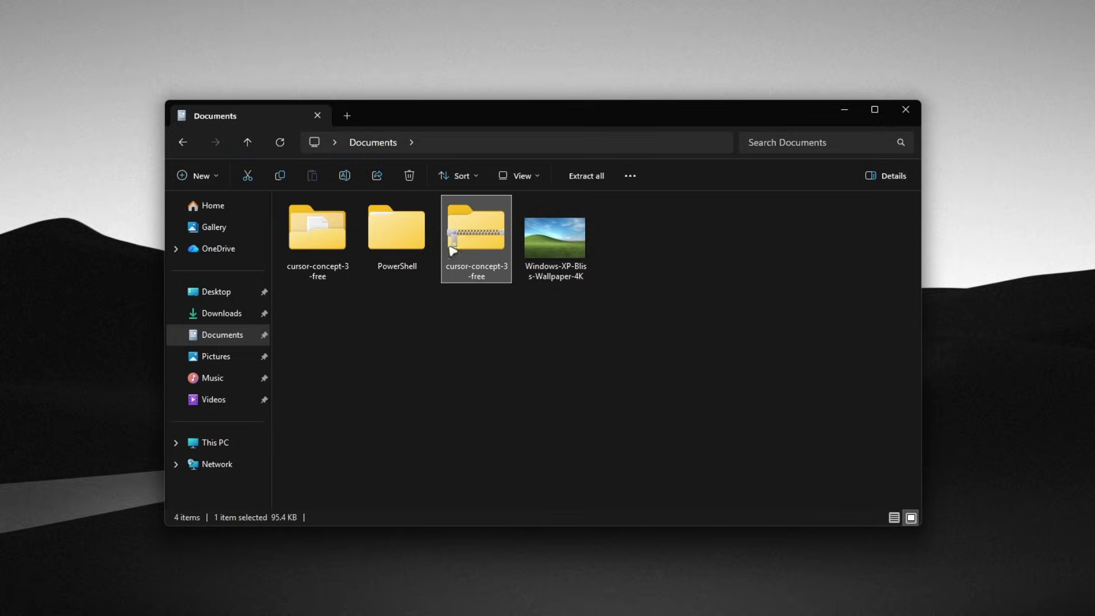
pyautogui.hotkey('ctrl', 'space')
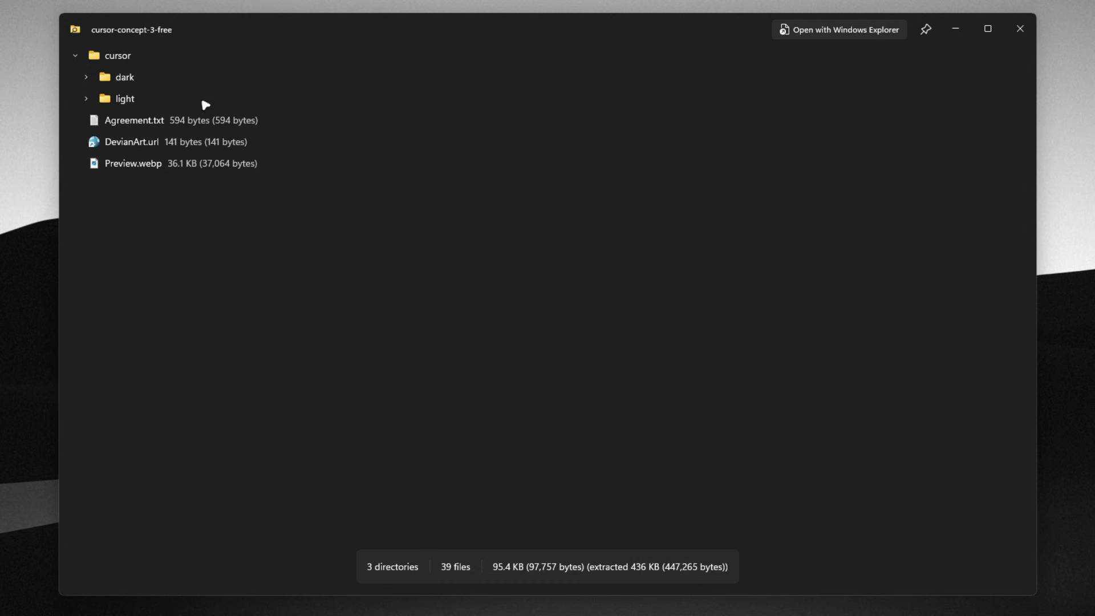
pyautogui.click(1020, 29)
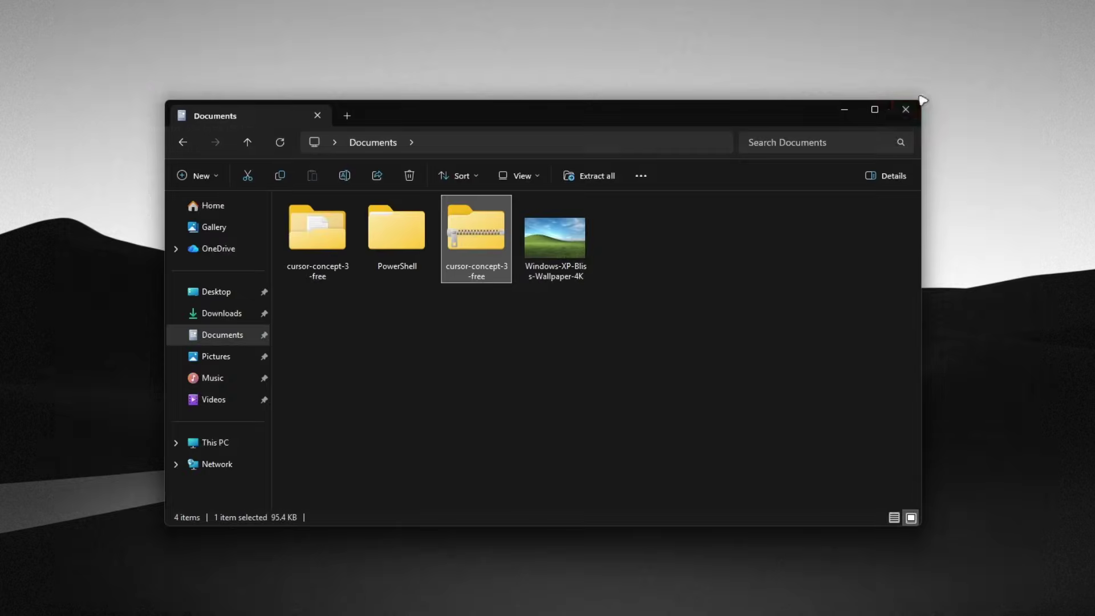
# Step: Clear the File Explorer and Helium windows away and open PowerToys Settings from its background icon
pyautogui.click(845, 109)
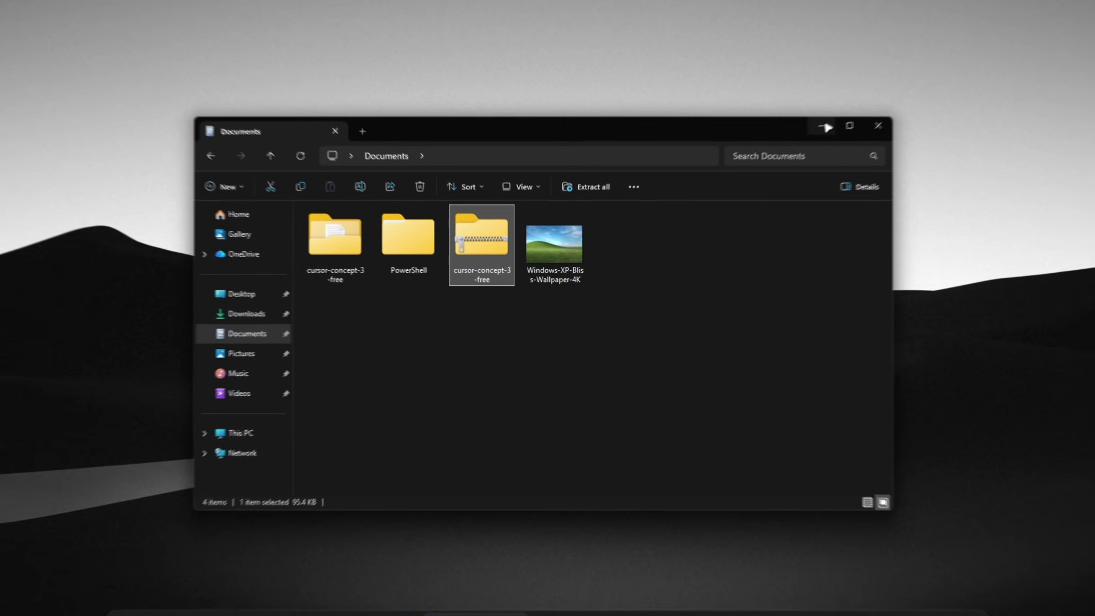
pyautogui.click(579, 599)
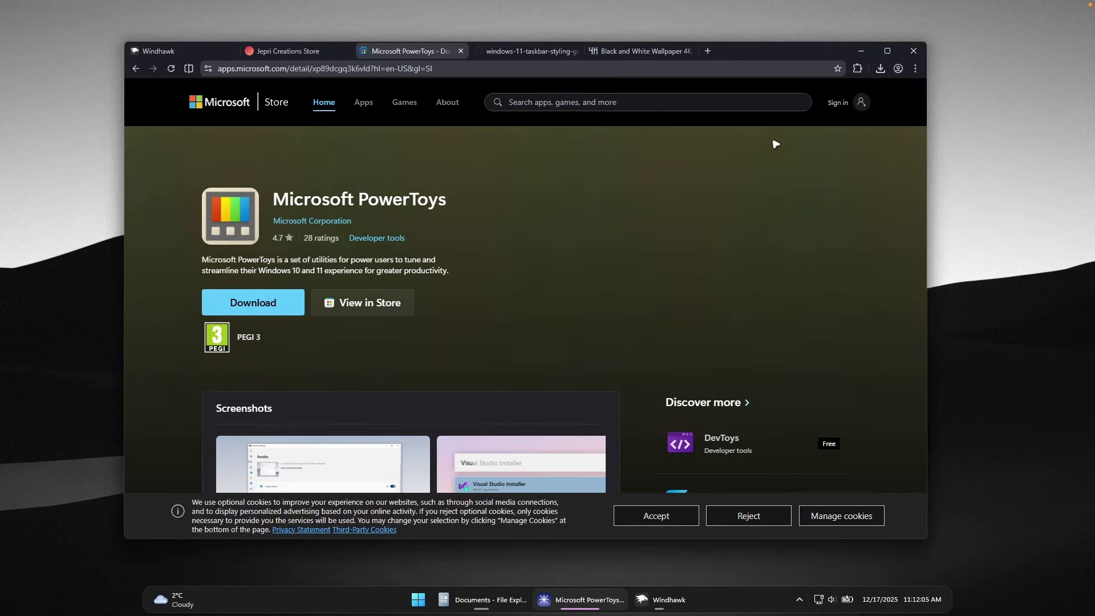
pyautogui.click(861, 51)
pyautogui.click(799, 599)
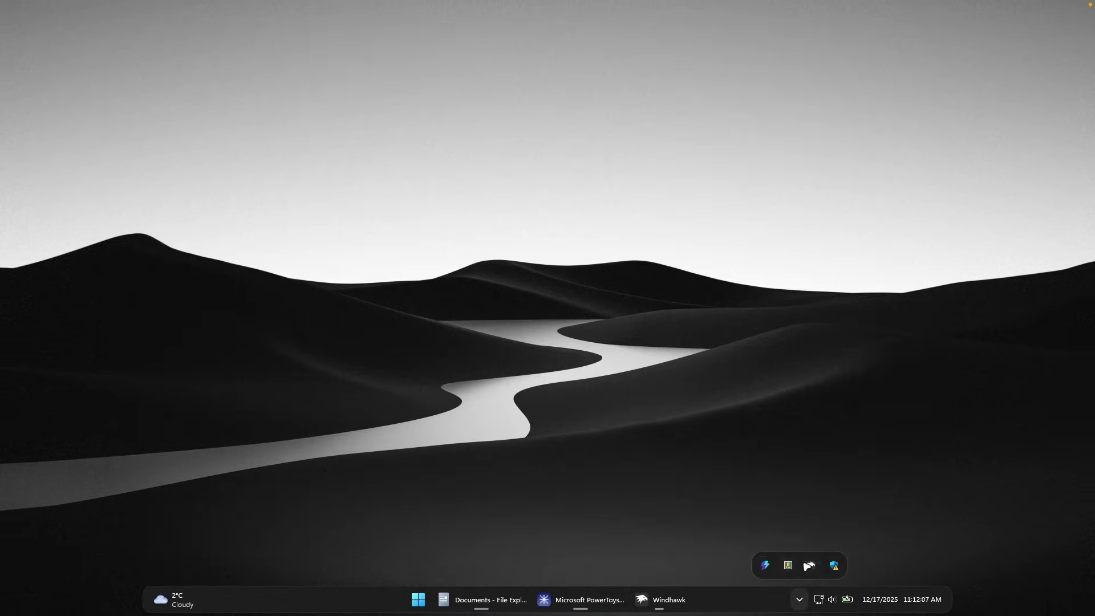
pyautogui.click(790, 567)
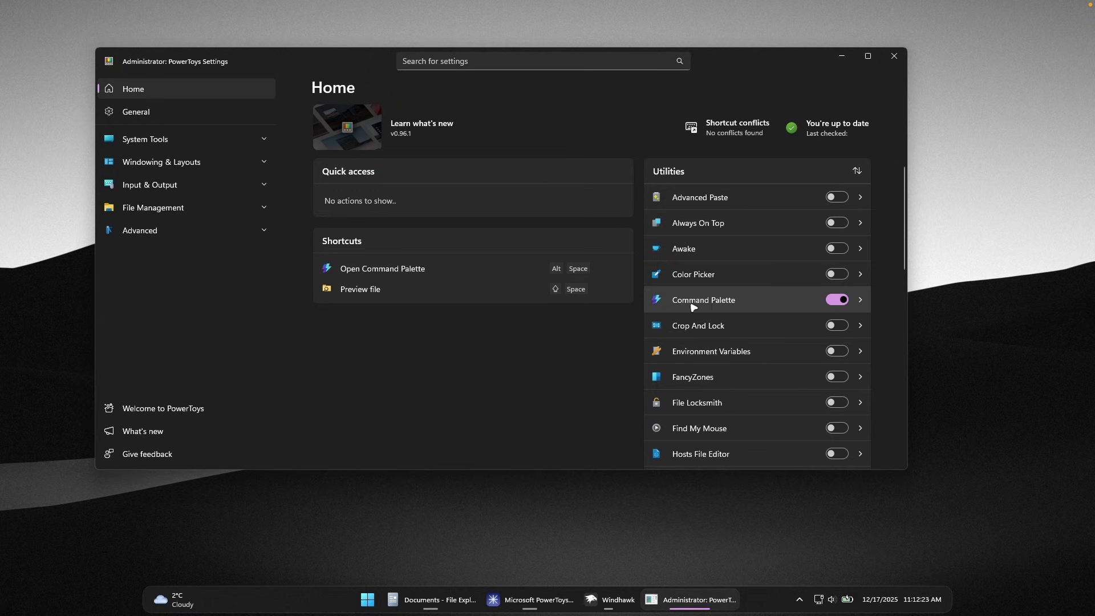
# Step: Open the Command Palette utility's page in PowerToys, then its own settings window, and review the activation key and other general options
pyautogui.click(728, 303)
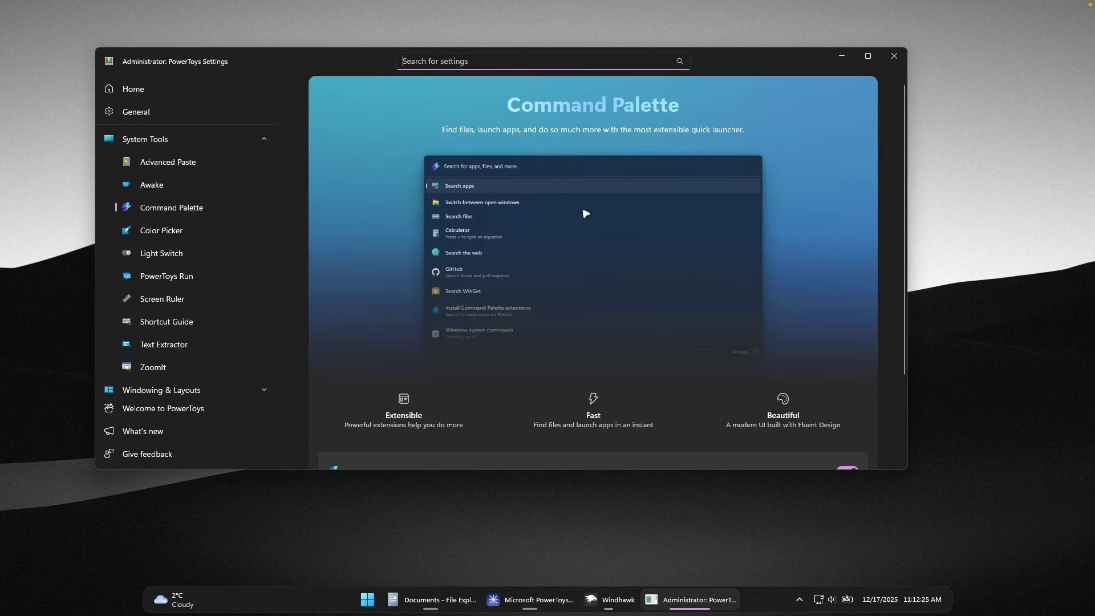
pyautogui.scroll(-2, 586, 214)
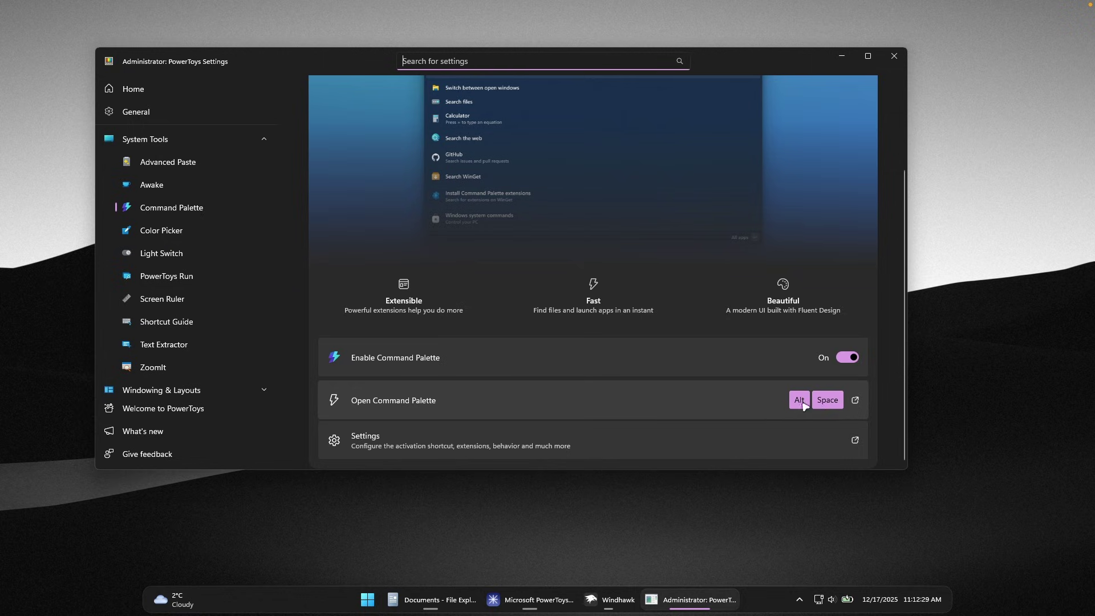
pyautogui.click(533, 443)
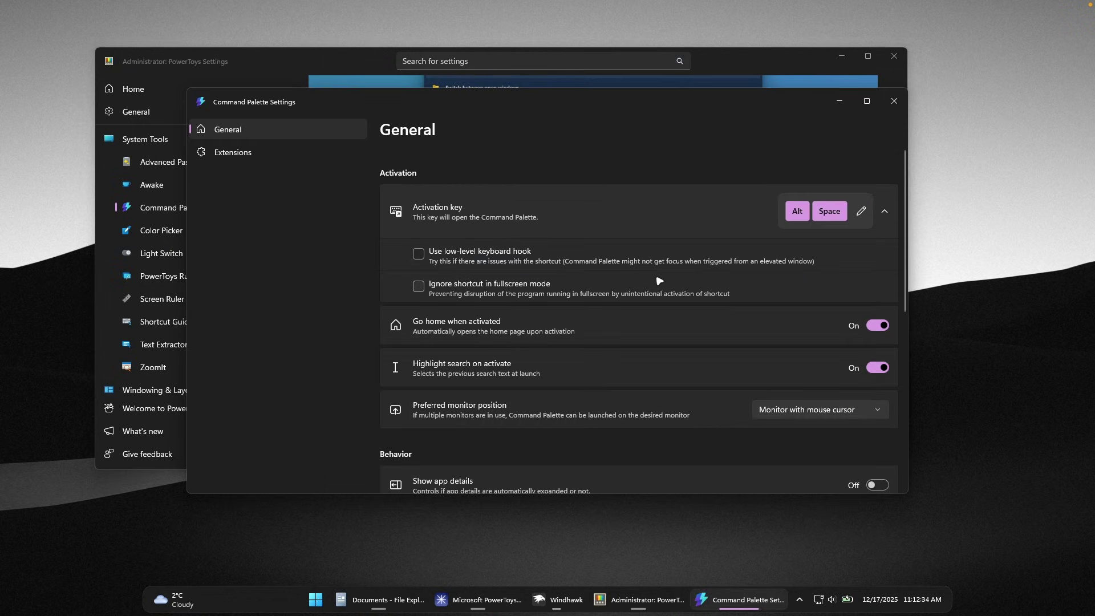
pyautogui.scroll(-5, 625, 282)
pyautogui.scroll(5, 626, 281)
# Step: Look through the Command Palette's installed extensions and the additional ones in the Microsoft Store, and close both windows
pyautogui.click(306, 155)
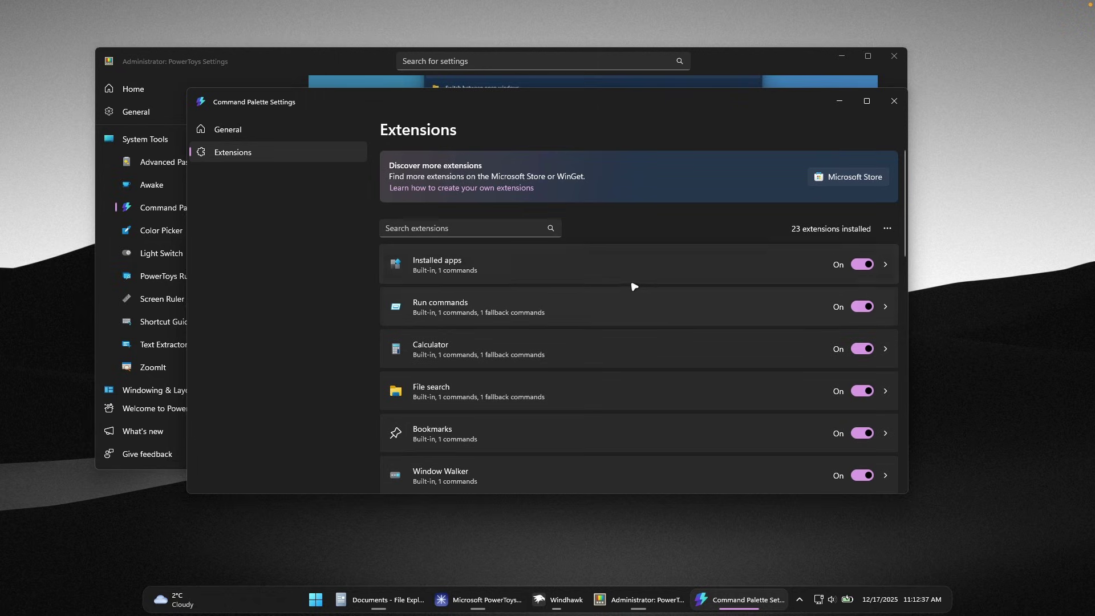
pyautogui.scroll(-10, 561, 272)
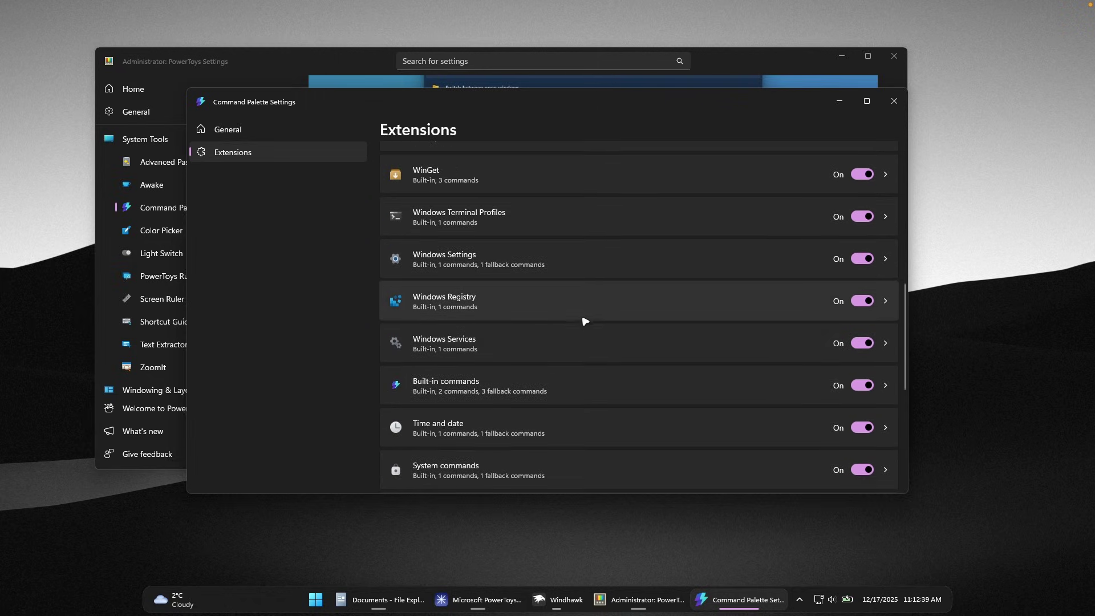
pyautogui.scroll(10, 605, 388)
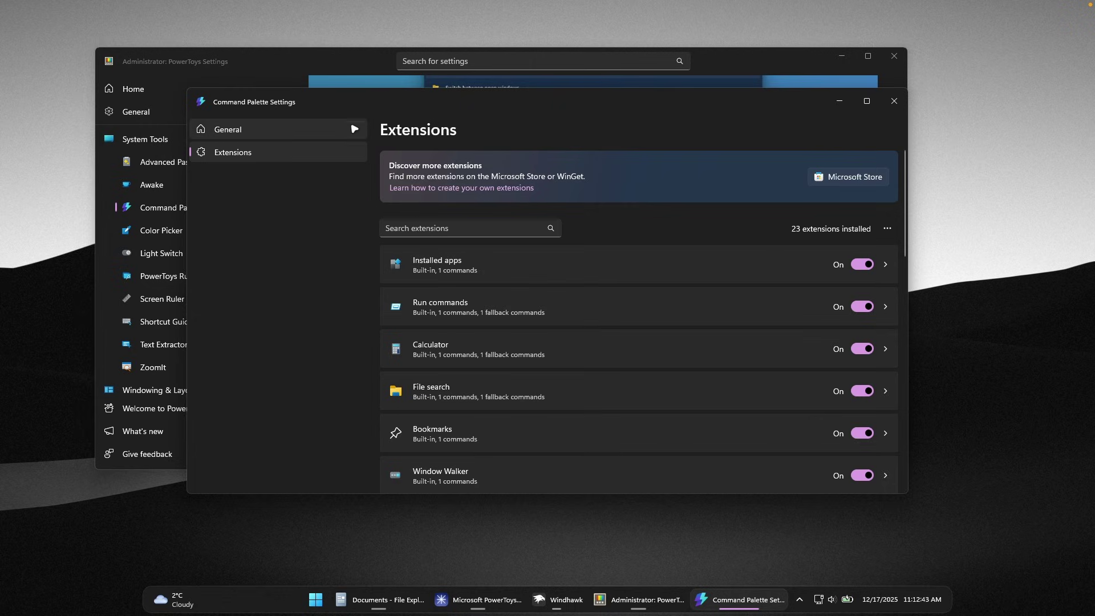
pyautogui.click(858, 182)
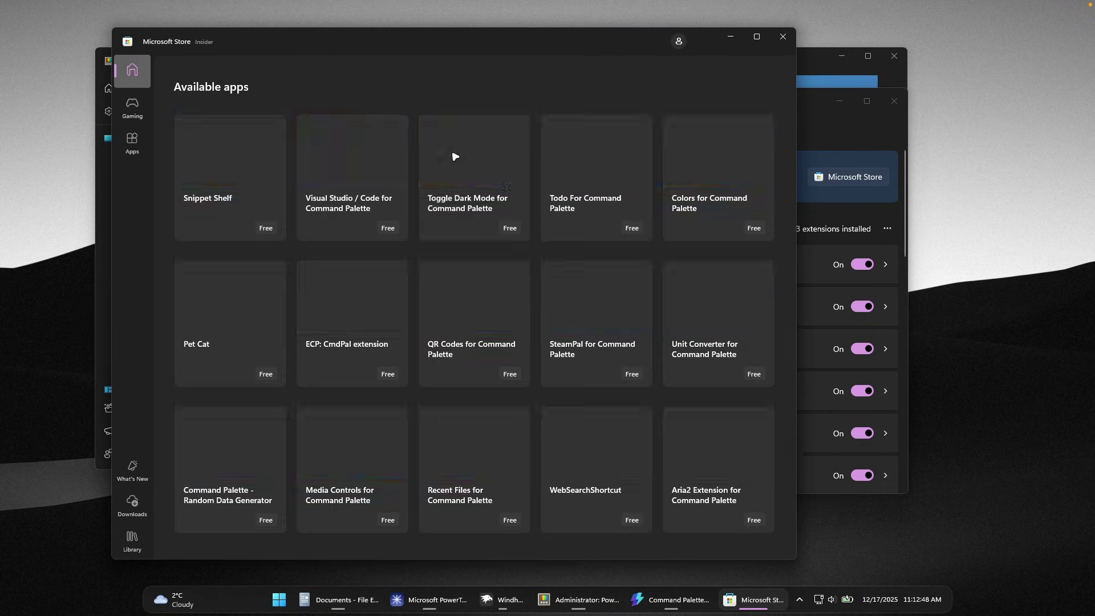
pyautogui.scroll(-5, 483, 191)
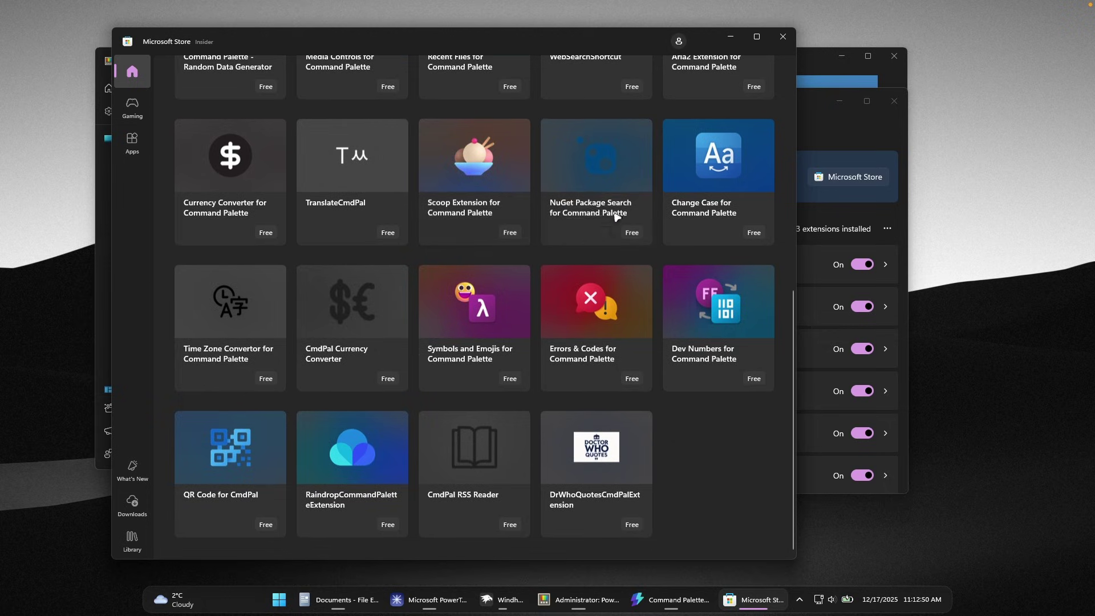
pyautogui.click(783, 37)
pyautogui.click(905, 109)
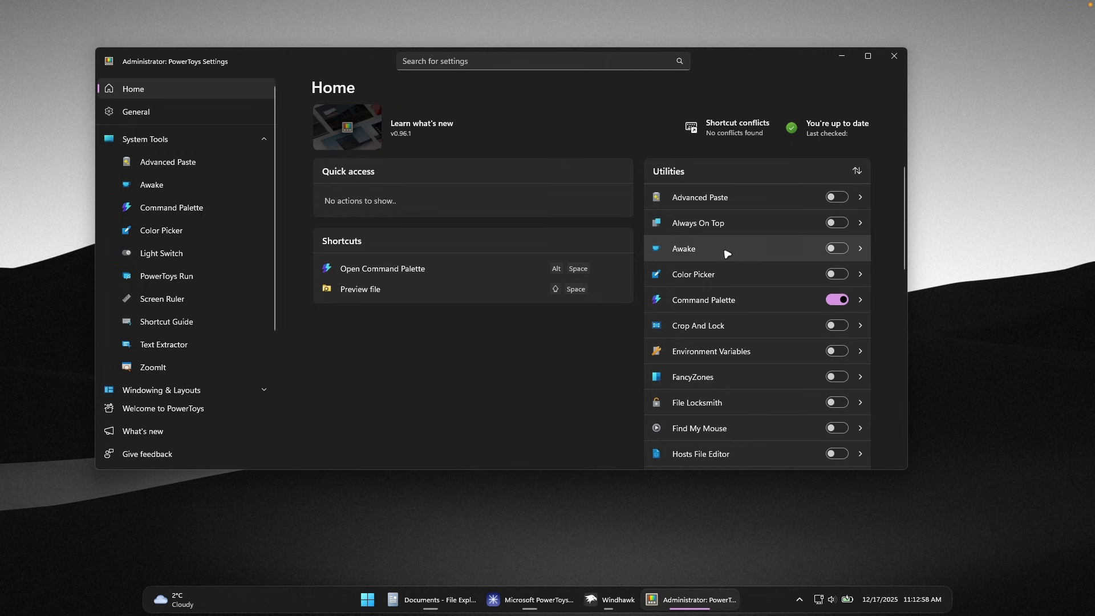
# Step: Open the Peek utility's settings in PowerToys, check its activation method and shortcut, and minimize the window
pyautogui.scroll(-5, 729, 247)
pyautogui.click(696, 378)
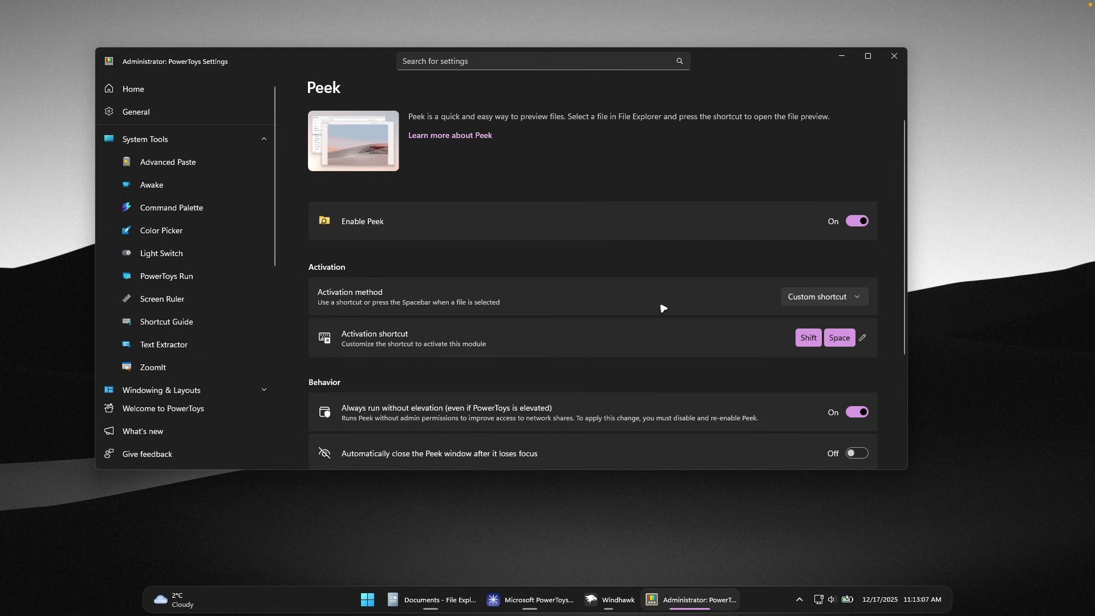
pyautogui.click(841, 55)
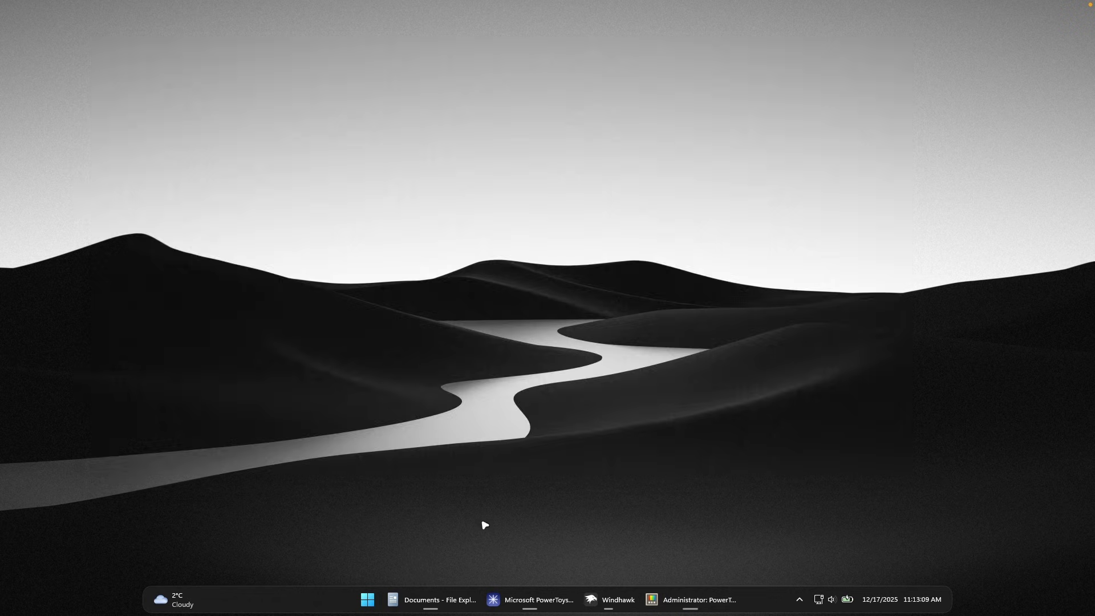
# Step: Return to the Documents folder, bring up the Peek preview of the zipped cursor-concept-3-free again, and dismiss it
pyautogui.click(439, 599)
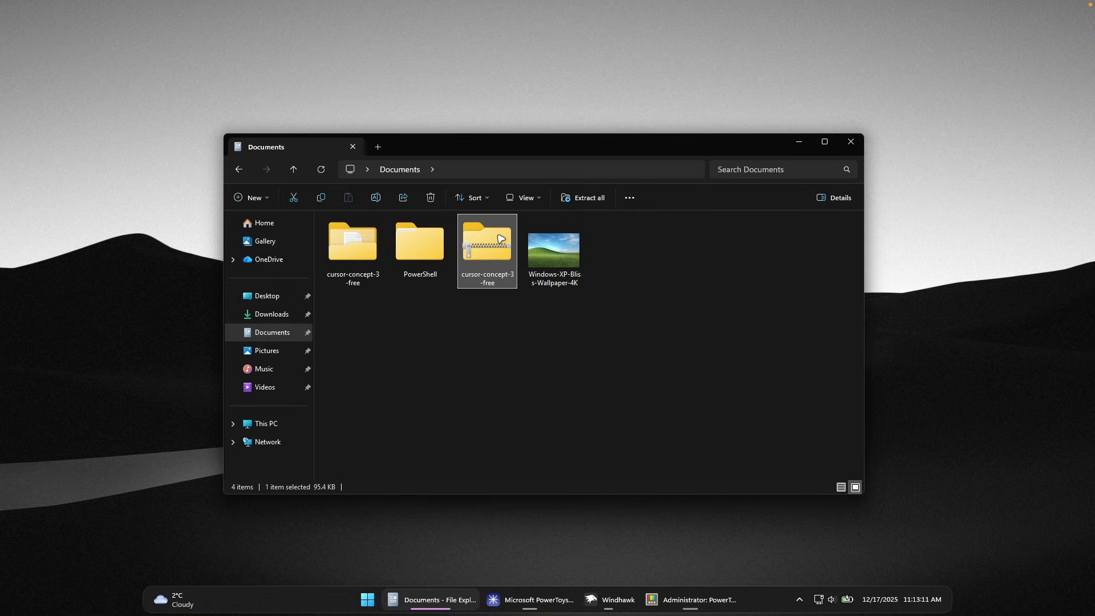
pyautogui.hotkey('shift', 'space')
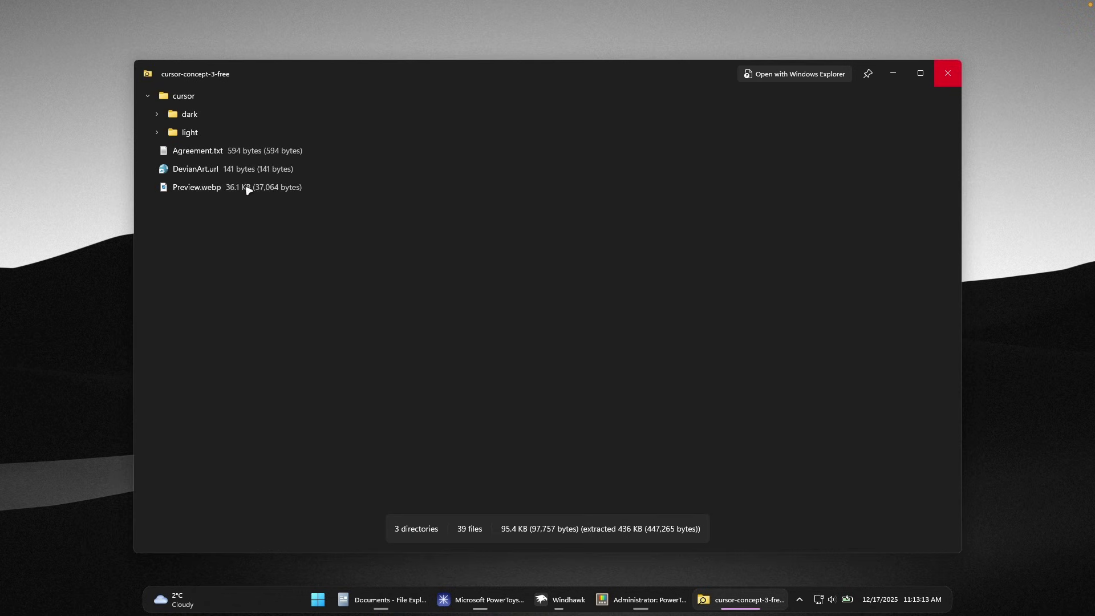
pyautogui.press('Escape')
# Step: Switch to the browser, bring up the Jepri Creations Store, and look through its Free Collection of cursors
pyautogui.click(495, 599)
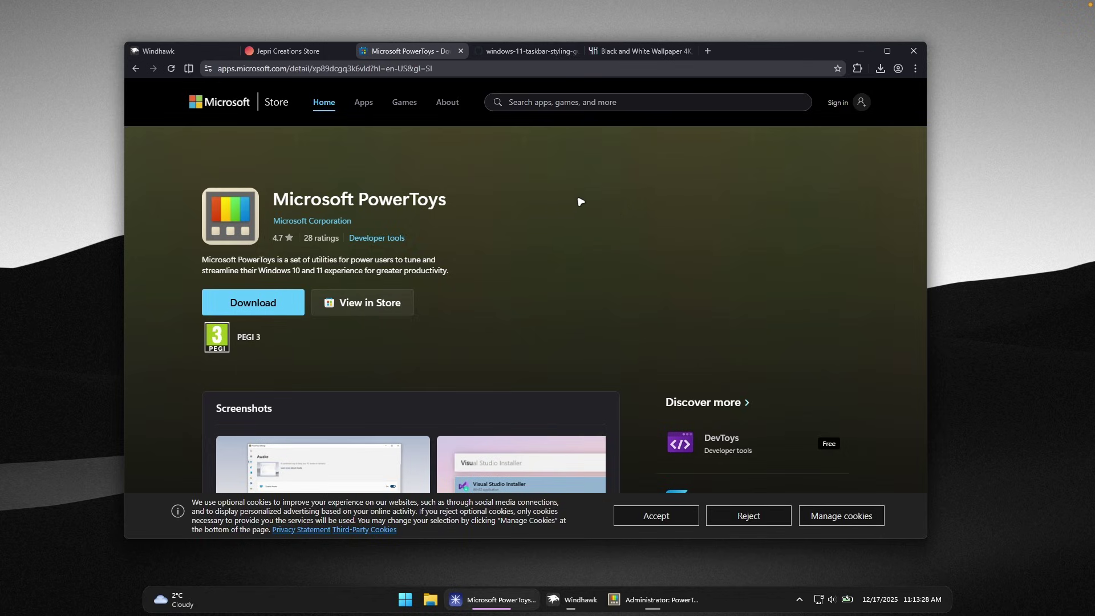
pyautogui.click(288, 51)
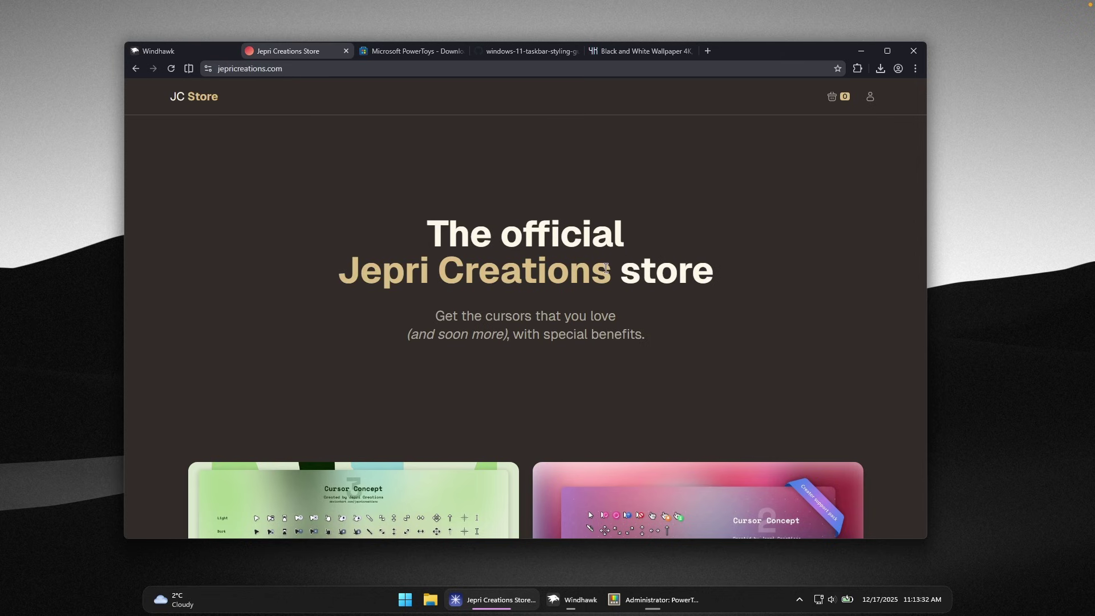
pyautogui.scroll(-15, 627, 265)
pyautogui.scroll(8, 619, 268)
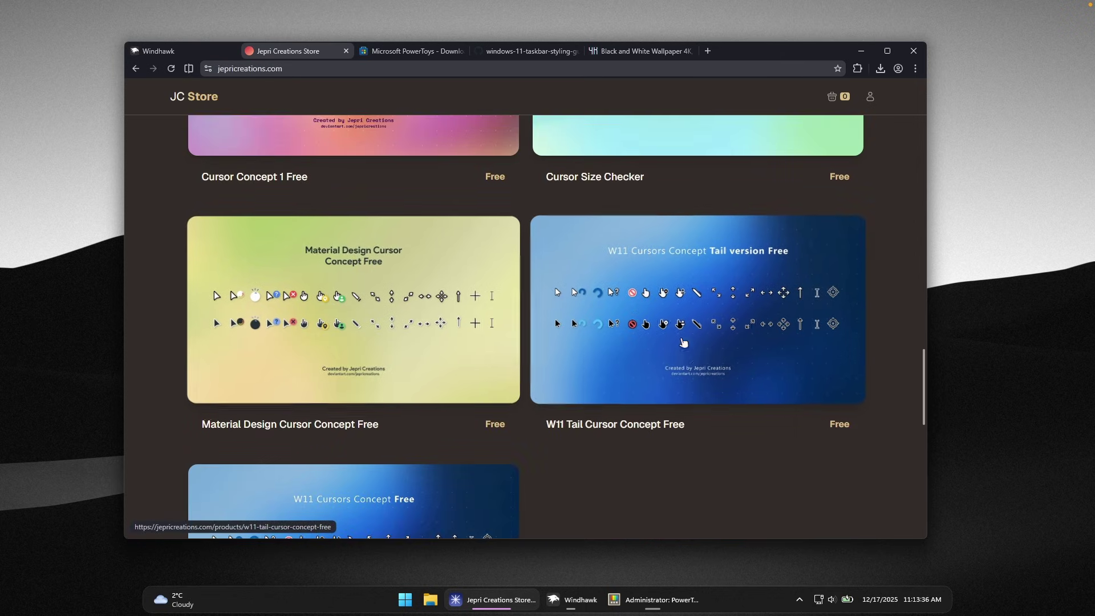
pyautogui.scroll(5, 656, 354)
pyautogui.scroll(3, 505, 306)
pyautogui.scroll(-5, 494, 251)
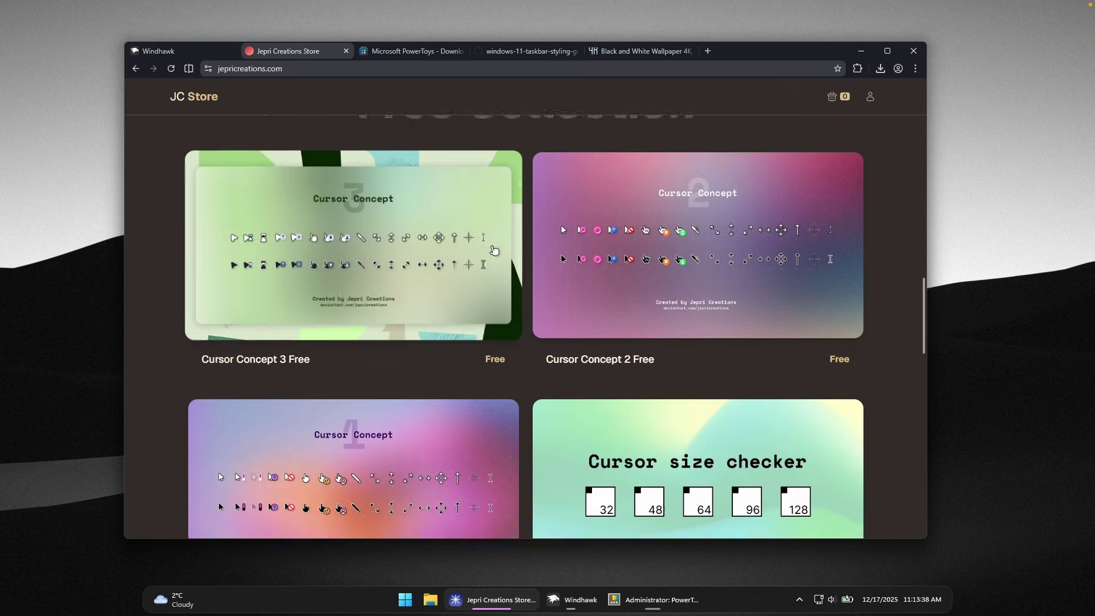
pyautogui.scroll(5, 360, 378)
pyautogui.scroll(-3, 360, 377)
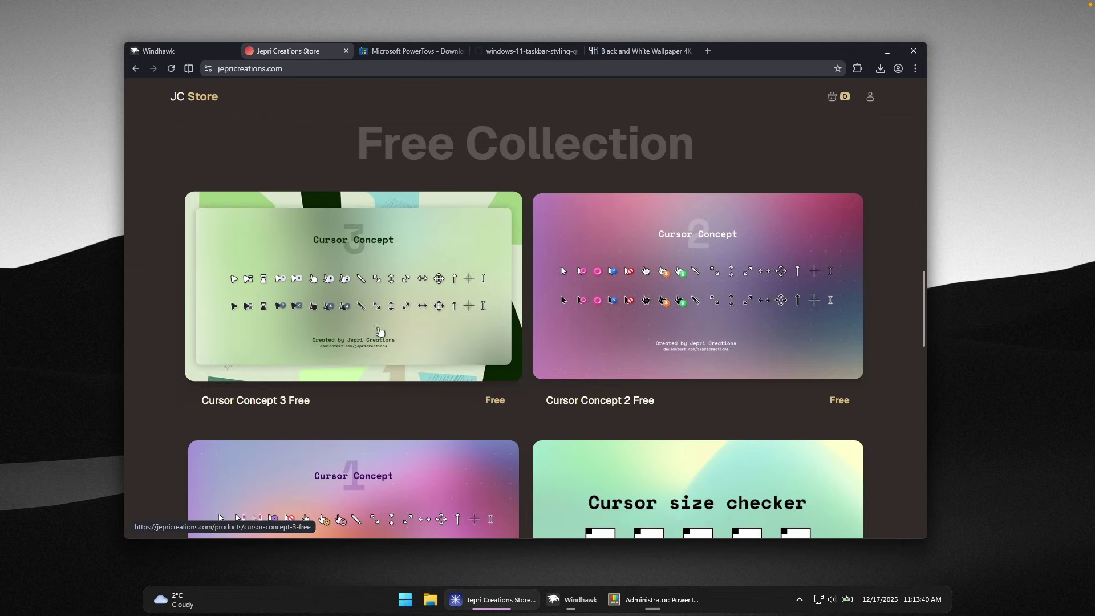
# Step: Open the Cursor Concept 3 Free product page, review its preview and free download option, and minimize the browser
pyautogui.click(446, 308)
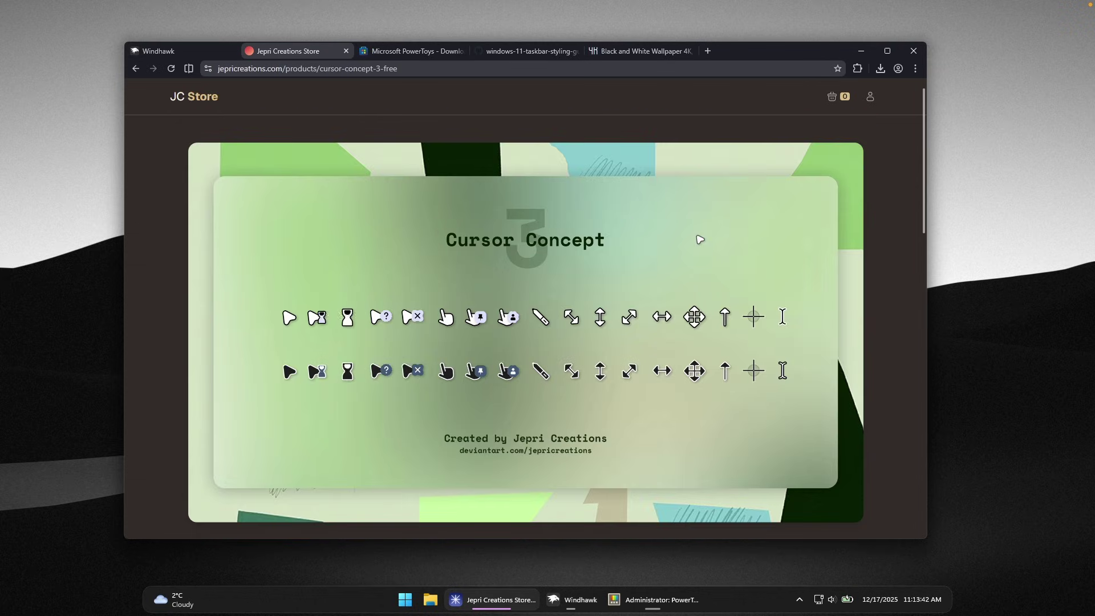
pyautogui.scroll(-5, 741, 234)
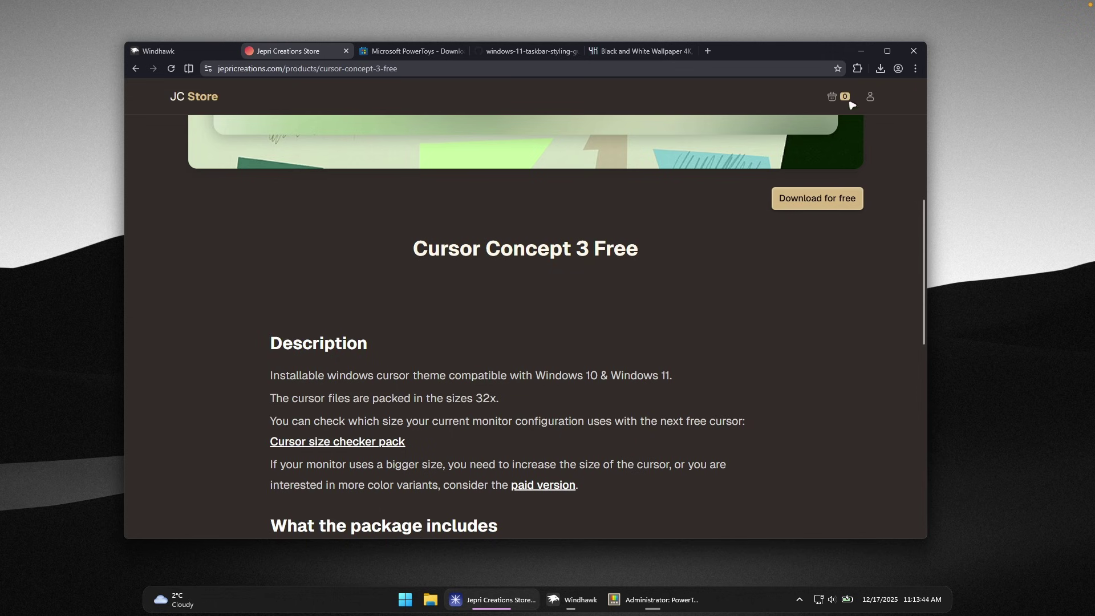
pyautogui.click(862, 51)
# Step: Open the Documents folder in File Explorer and extract everything from the zipped cursor-concept-3-free there
pyautogui.click(432, 598)
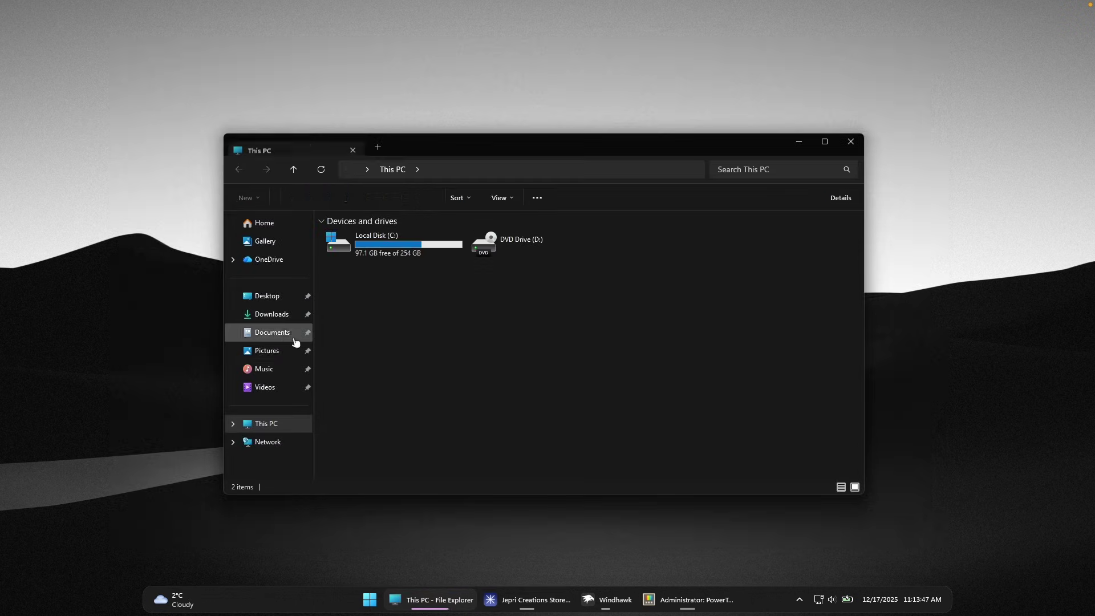
pyautogui.click(272, 333)
pyautogui.click(494, 237)
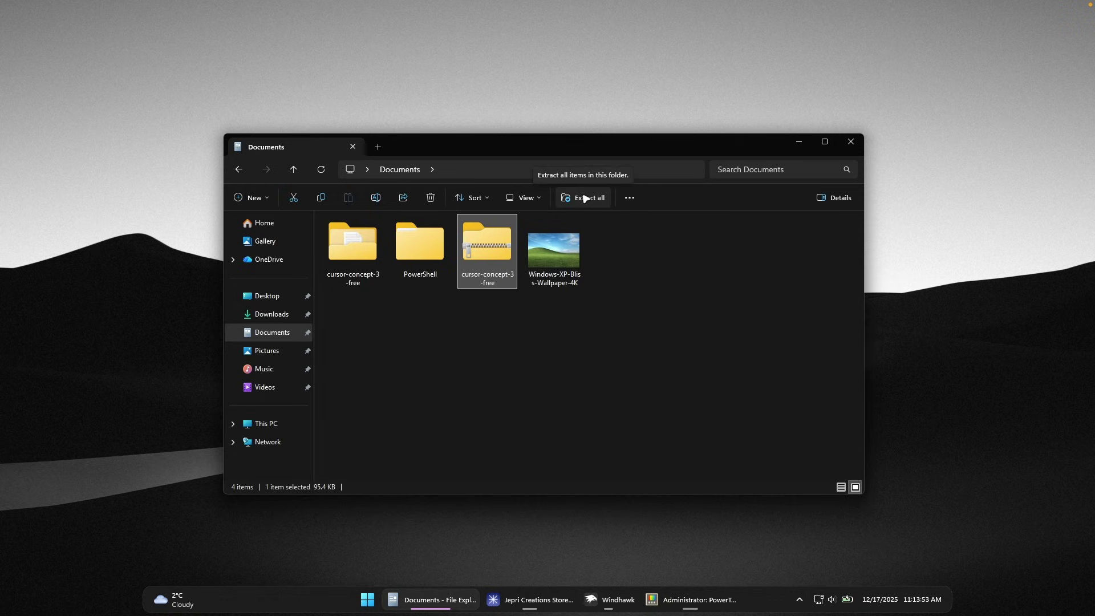
pyautogui.click(585, 198)
pyautogui.click(657, 406)
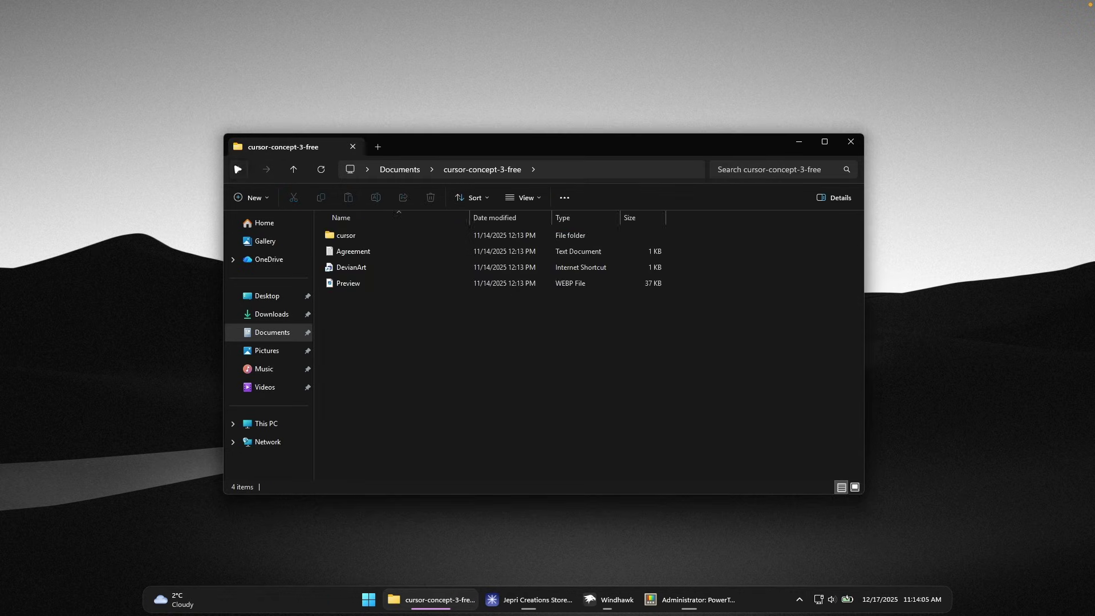
# Step: Go into the extracted cursor-concept-3-free folder and open the light variant inside its cursor folder
pyautogui.hotkey('alt', 'Left')
pyautogui.doubleClick(364, 262)
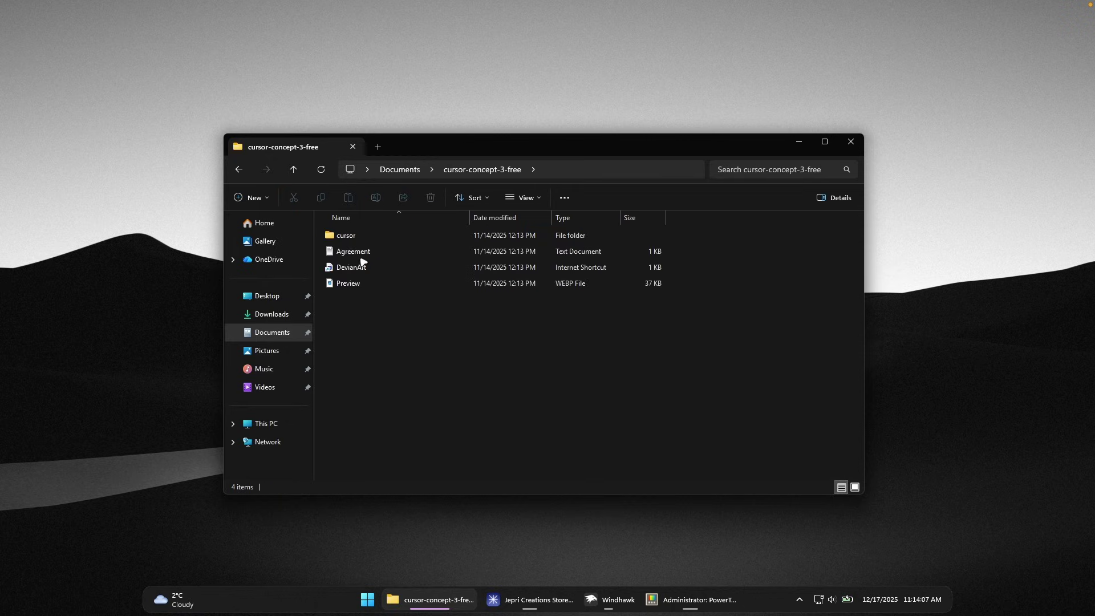
pyautogui.doubleClick(363, 235)
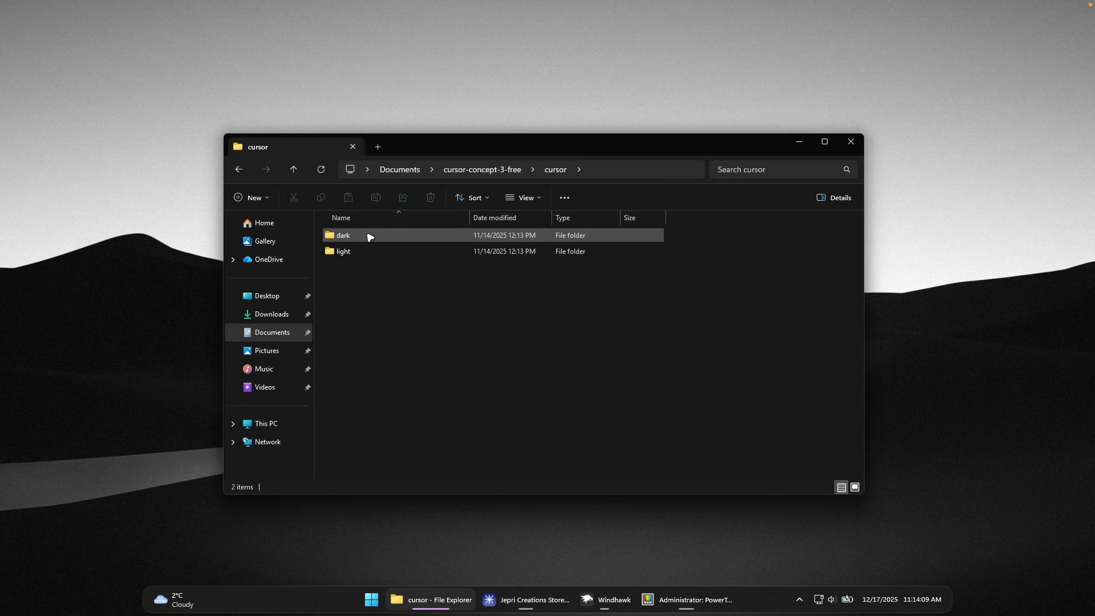
pyautogui.doubleClick(419, 254)
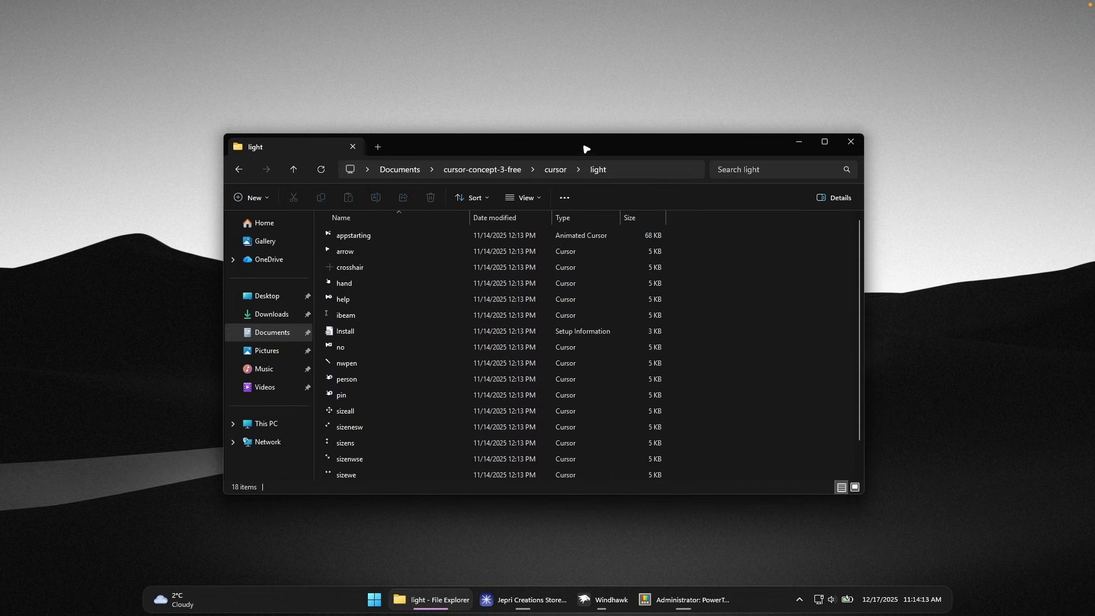
# Step: Install the light cursors from the folder's Install setup information file, accept the new pointer scheme in Mouse Properties, and close the folder
pyautogui.click(368, 335)
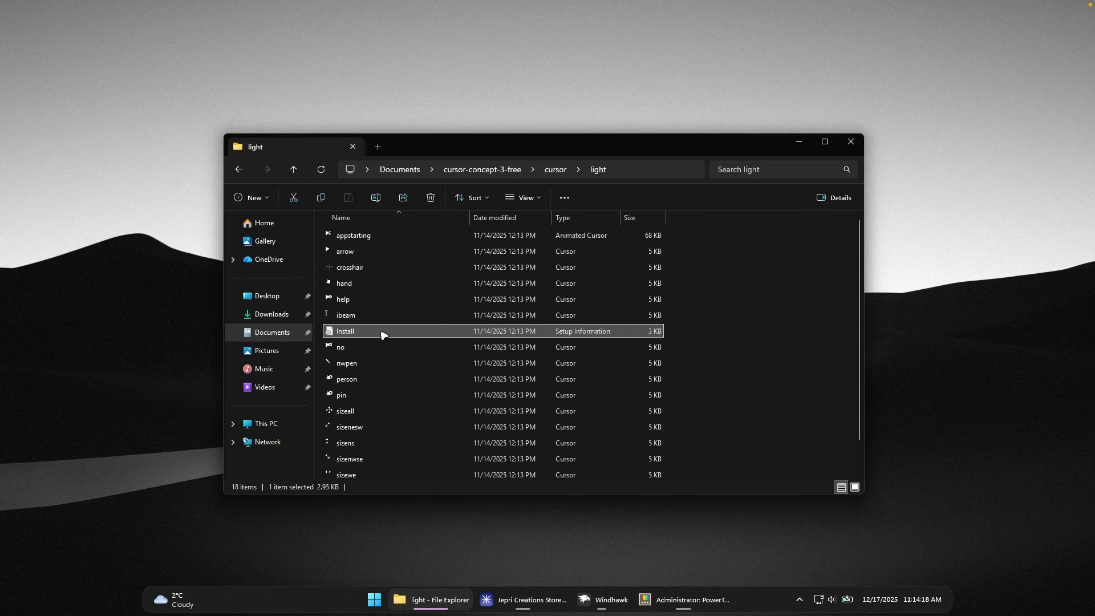
pyautogui.rightClick(383, 335)
pyautogui.click(435, 197)
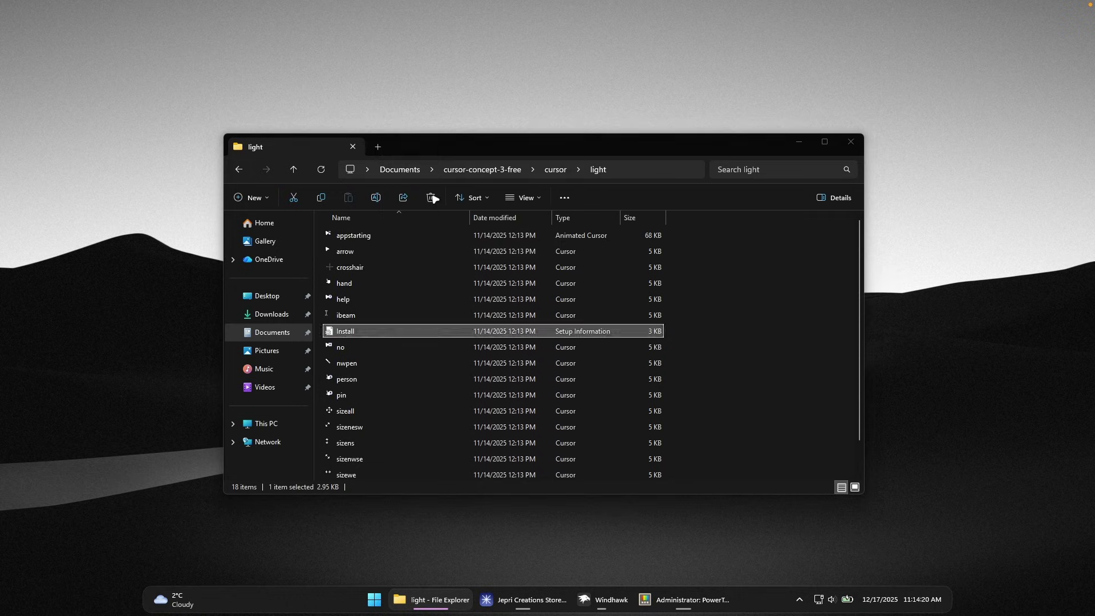
pyautogui.click(588, 310)
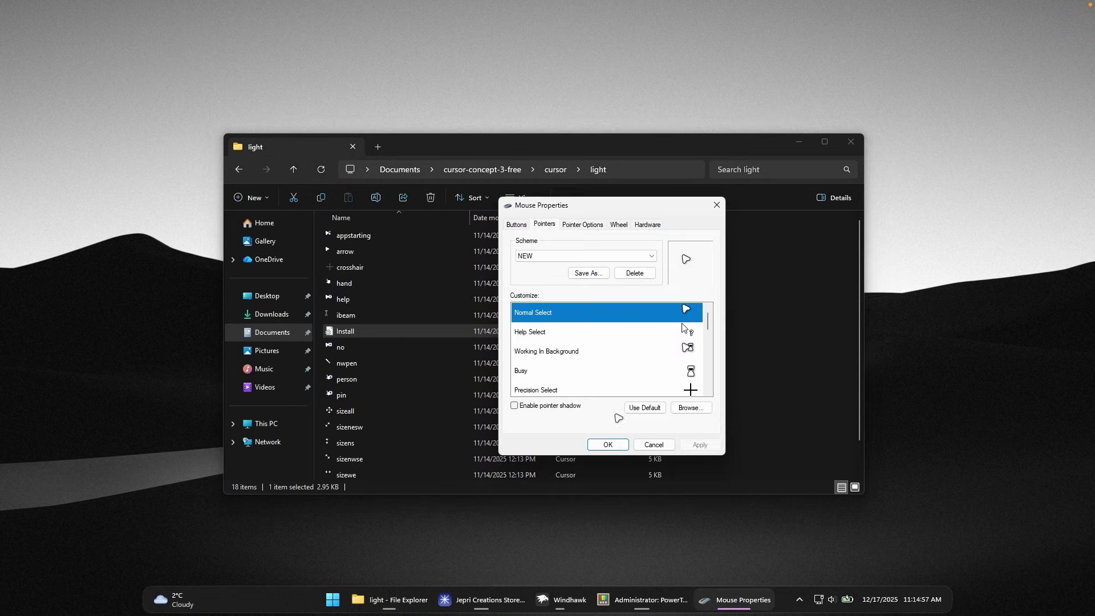
pyautogui.press('Return')
pyautogui.click(851, 142)
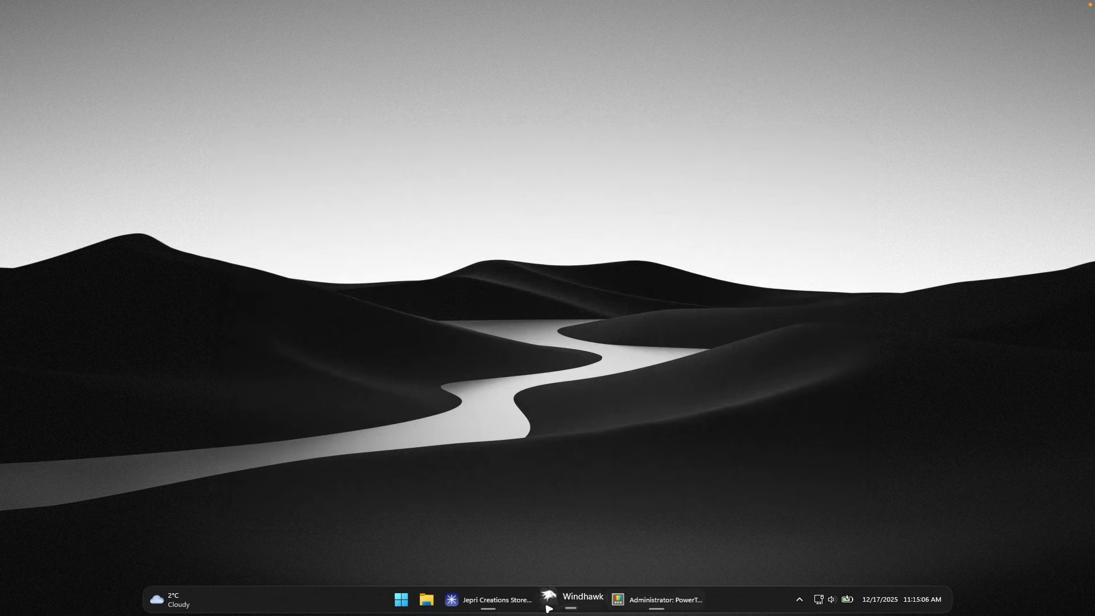
# Step: Check the styled Start menu and the notification and calendar flyout, and dismiss both to show the clean desktop
pyautogui.click(405, 598)
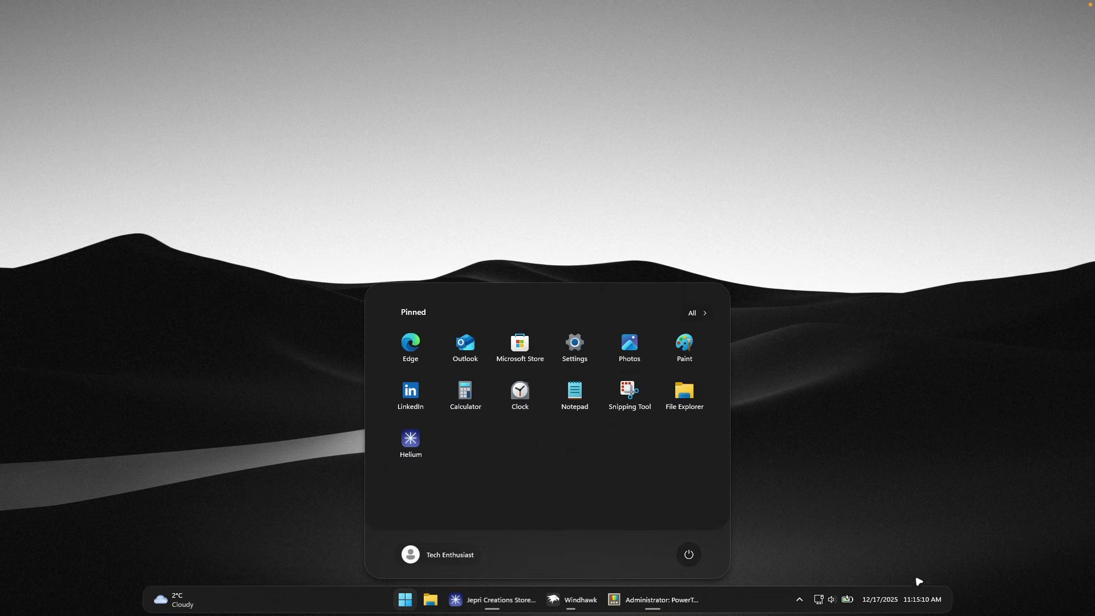
pyautogui.click(920, 599)
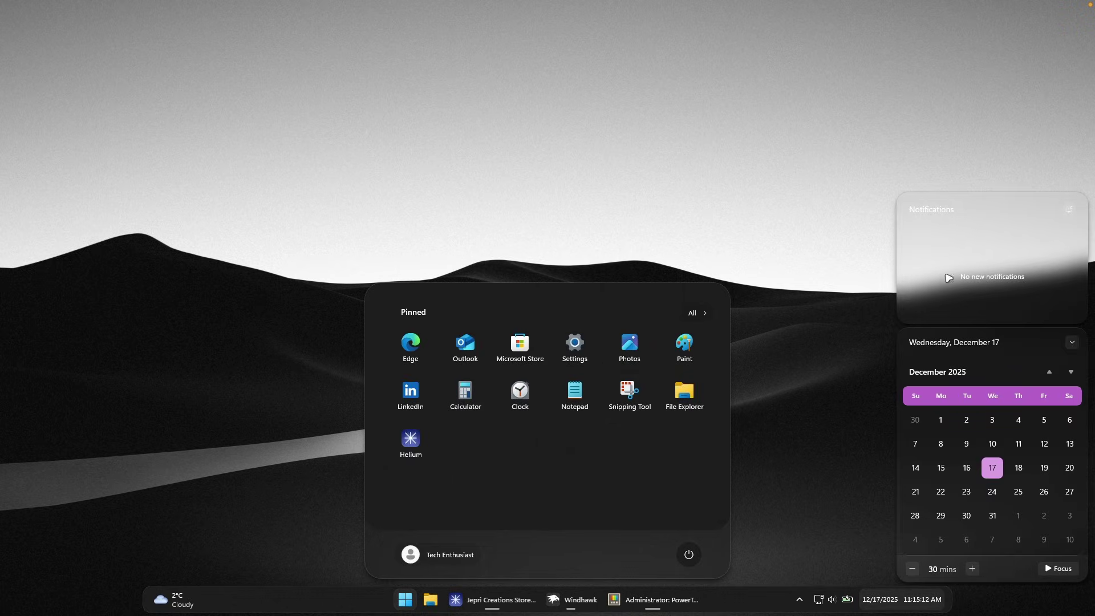
pyautogui.click(707, 215)
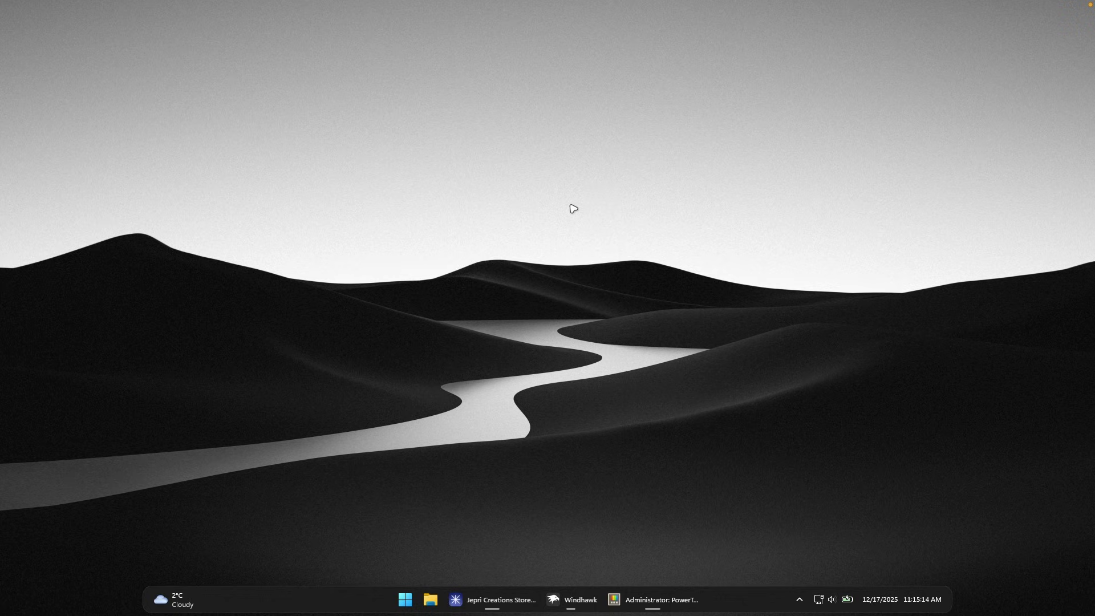